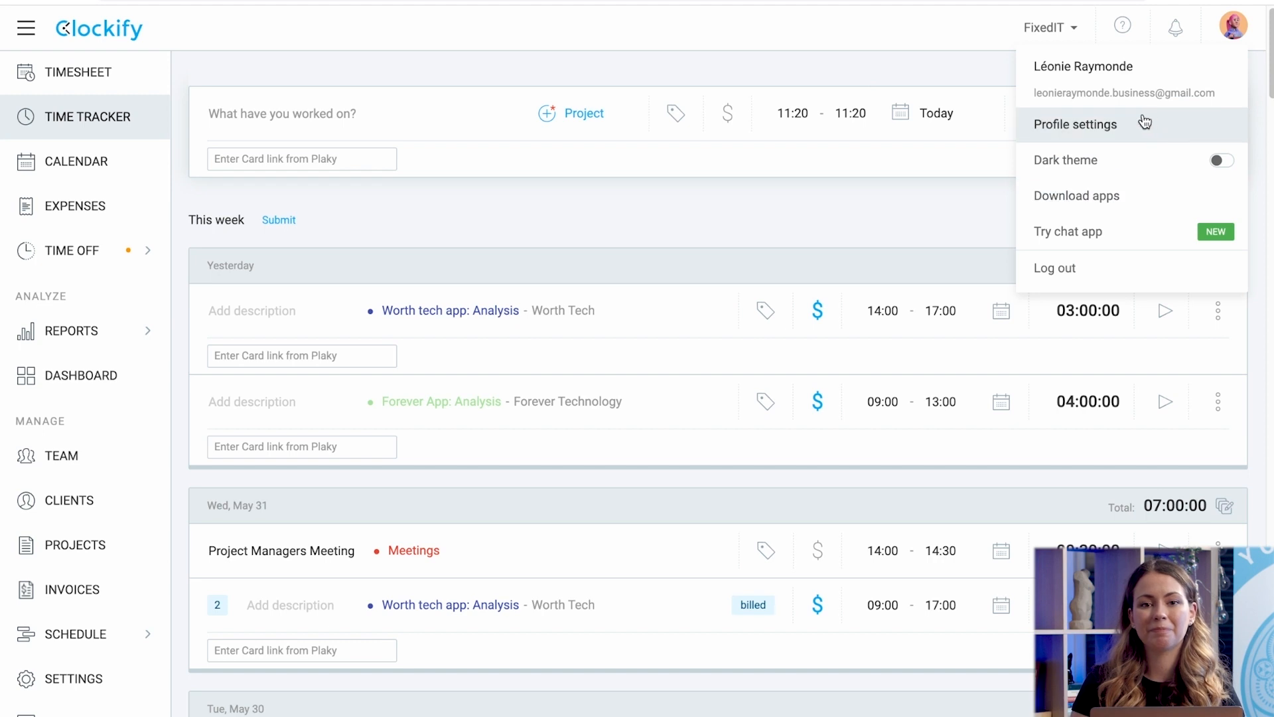
Close the account menu and move Invoices below Schedule in the sidebar.
{"action": "left_click", "coordinate": [1231, 30]}
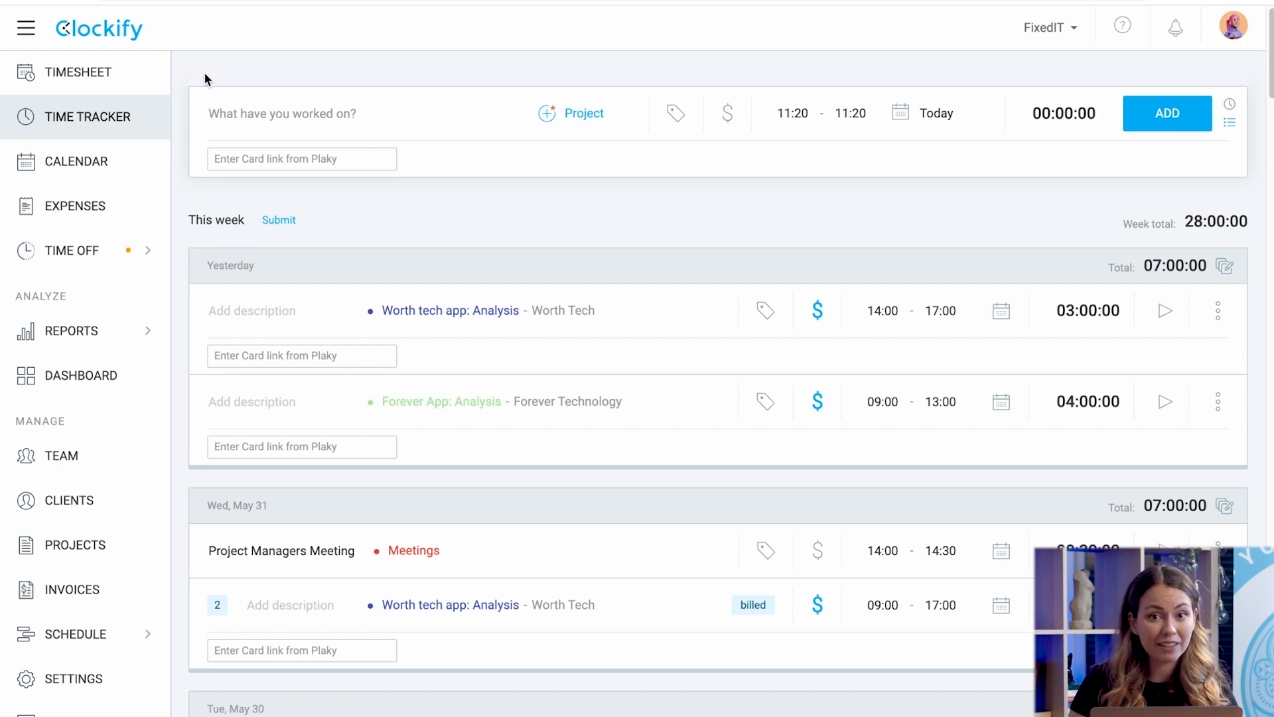
{"action": "mouse_move", "coordinate": [89, 262]}
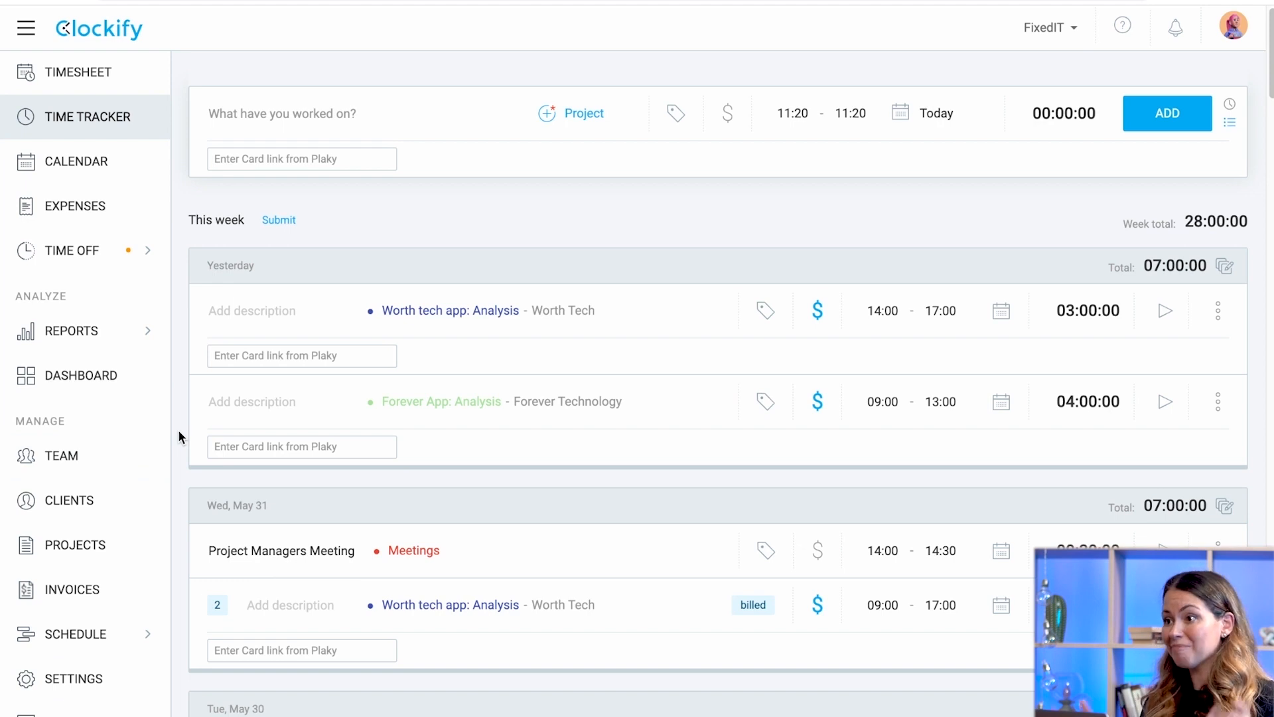
{"action": "left_click_drag", "start_coordinate": [83, 607], "coordinate": [80, 457]}
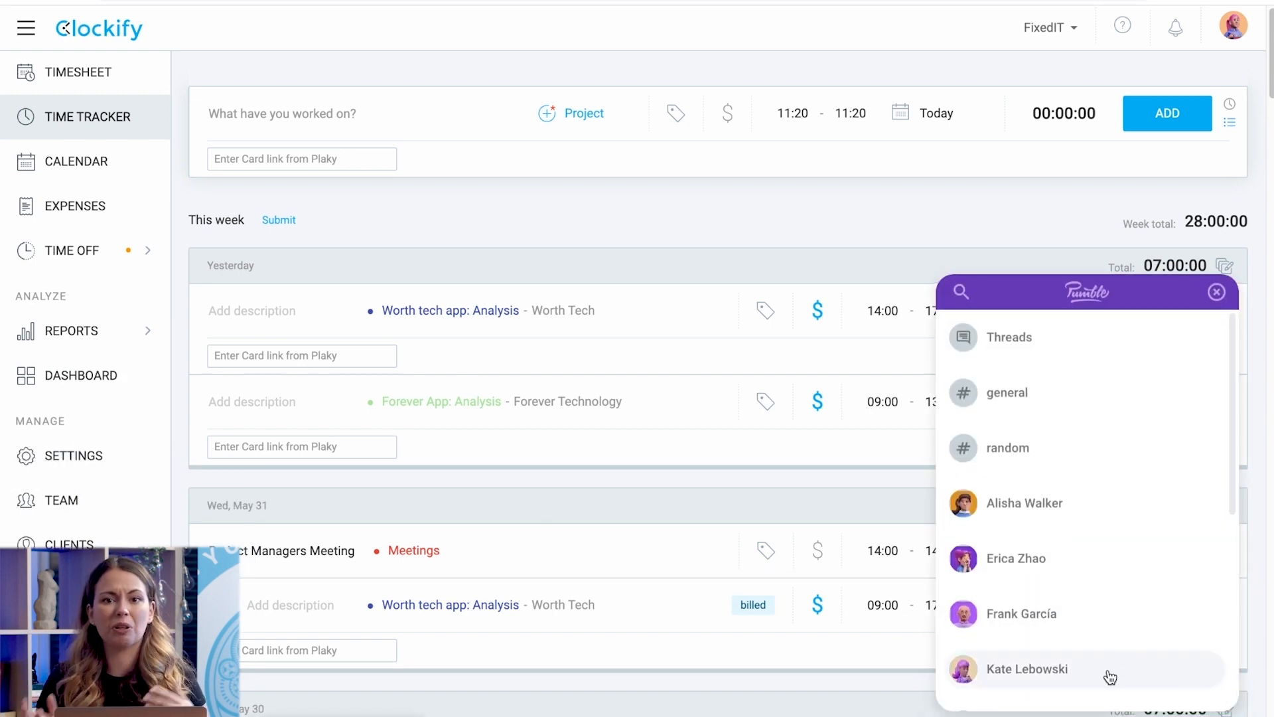
Send the teammate a 'Hey! :)' direct message in the Pumble chat.
{"action": "left_click", "coordinate": [1113, 670]}
{"action": "left_click", "coordinate": [1032, 640]}
{"action": "type", "text": "Hey! :)"}
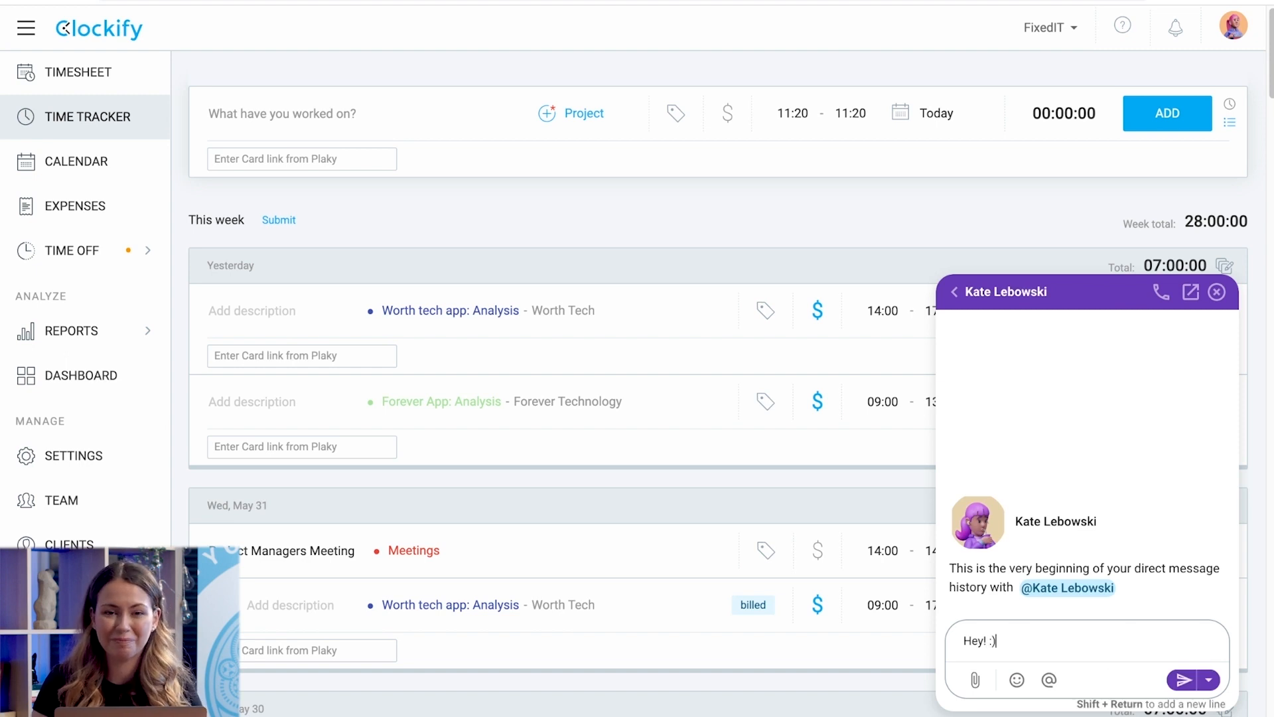
{"action": "key", "text": "Return"}
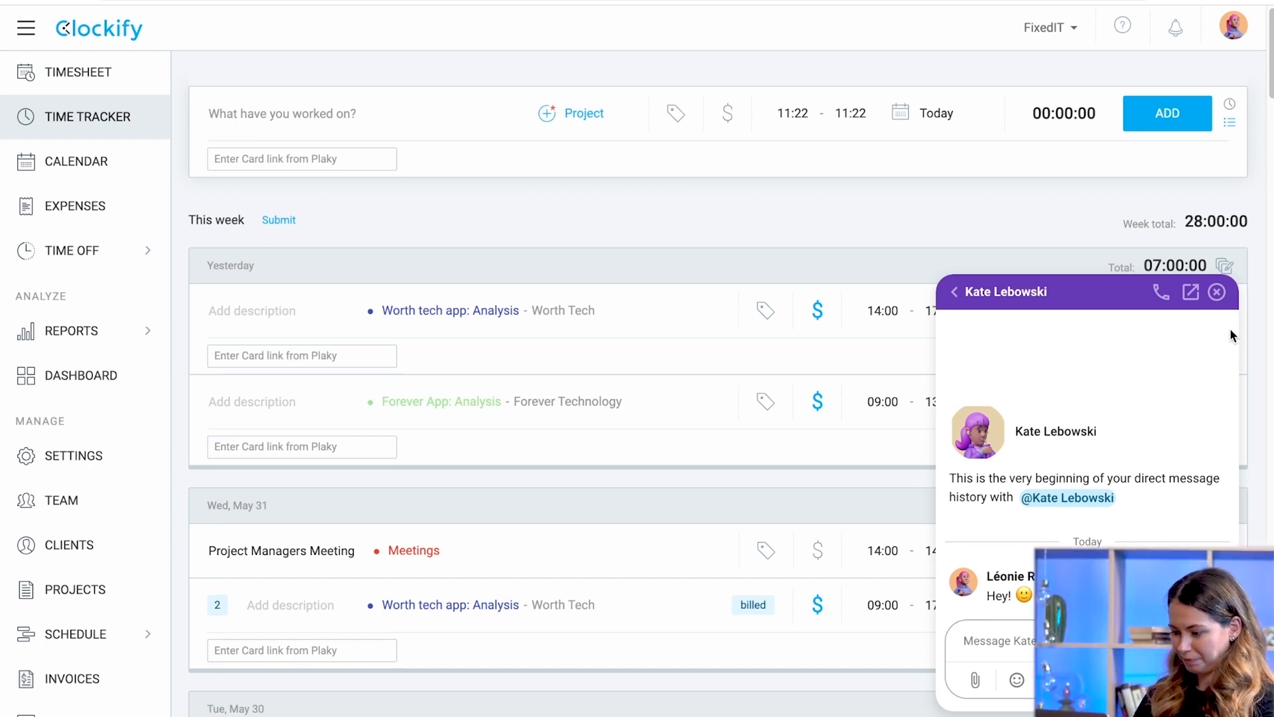
Invite a new full member to FixedIT by e-mail and accept the invitation in Gmail.
{"action": "left_click", "coordinate": [1219, 293]}
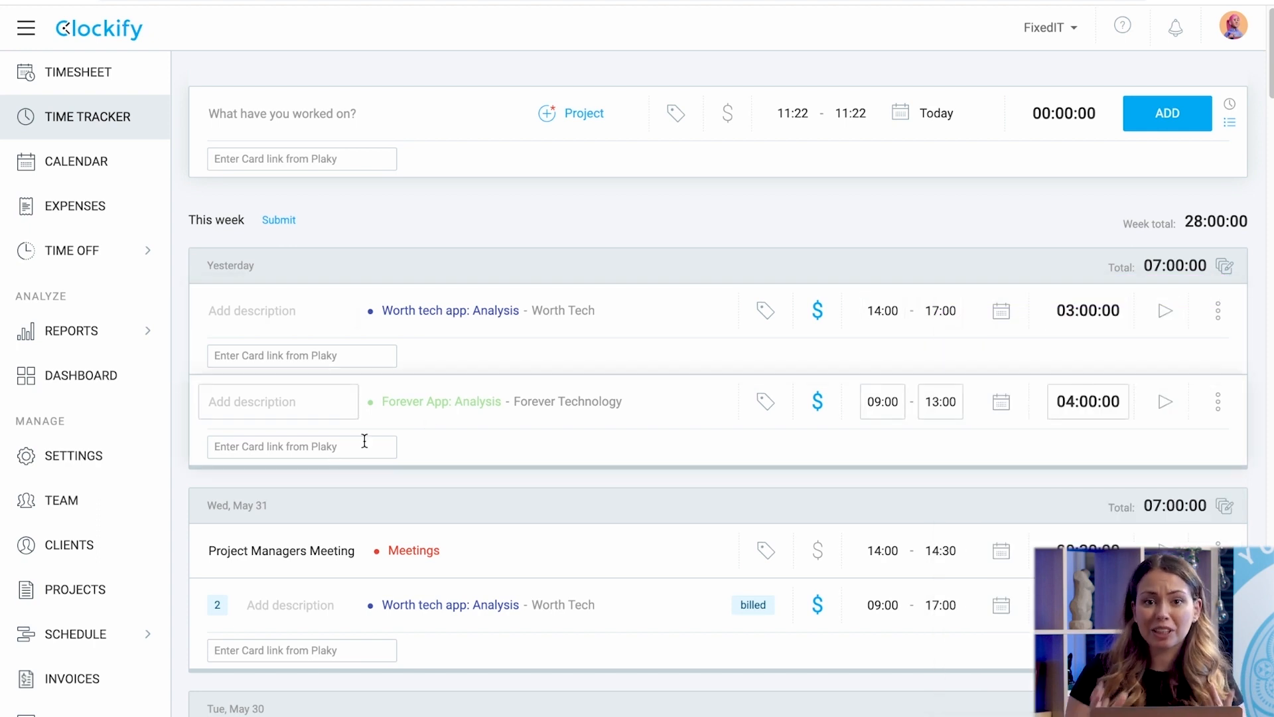
{"action": "left_click", "coordinate": [78, 502]}
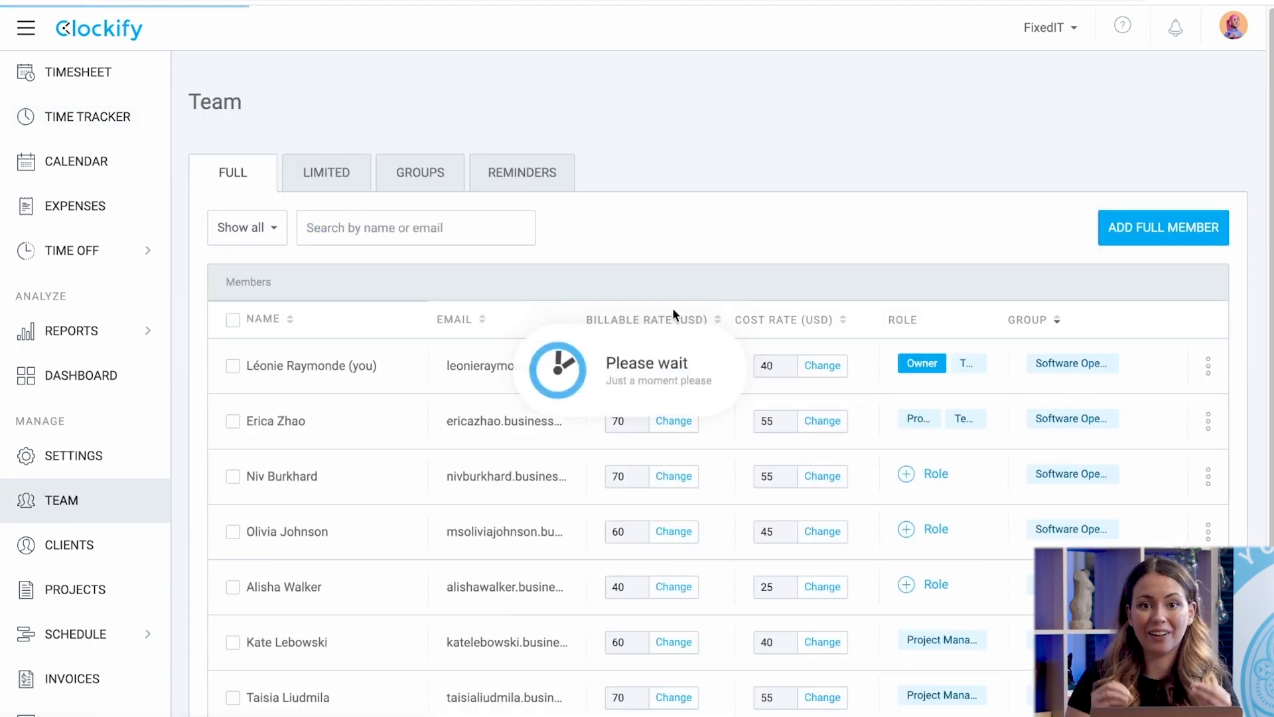
{"action": "left_click", "coordinate": [1170, 225]}
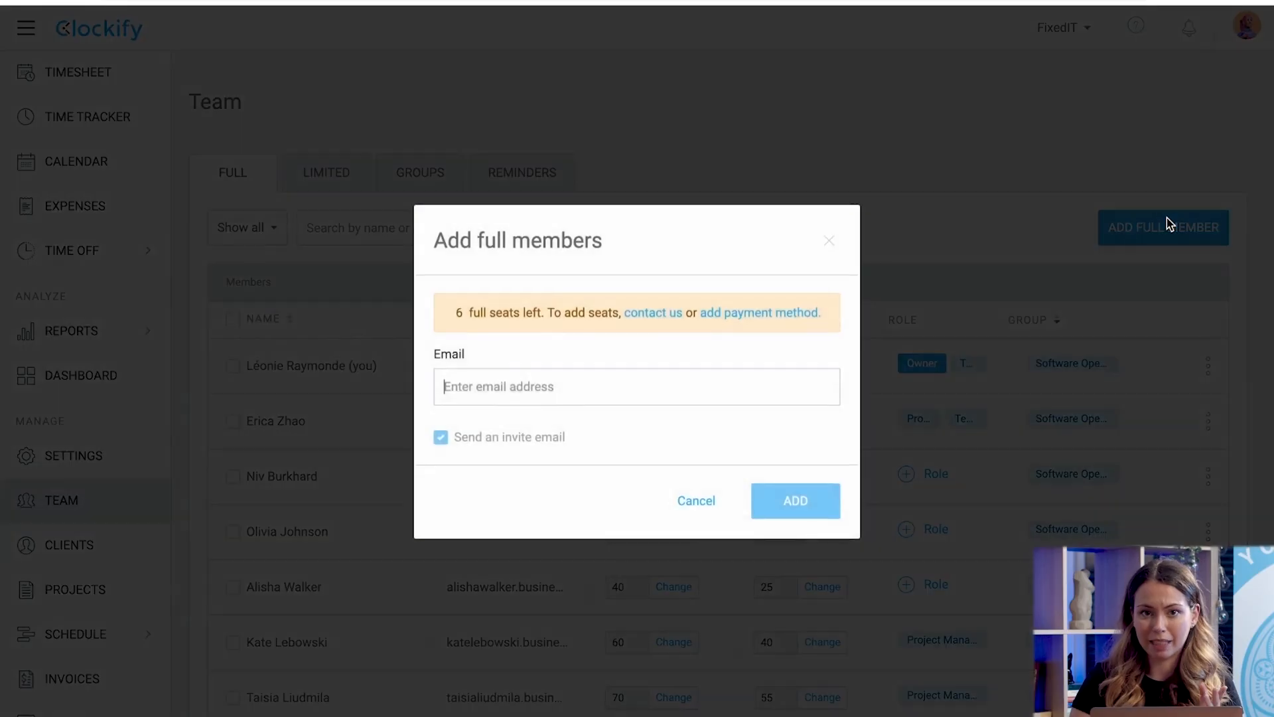
{"action": "key", "text": "ctrl+v"}
{"action": "left_click", "coordinate": [777, 523]}
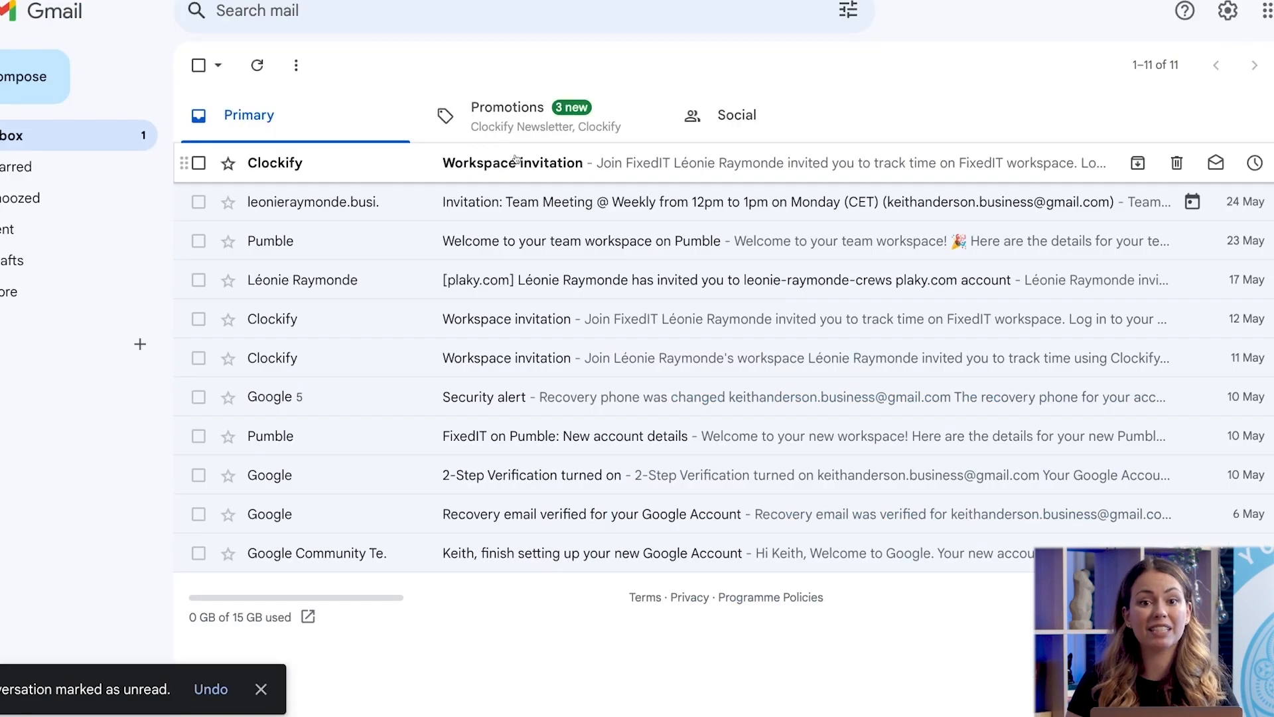
{"action": "left_click", "coordinate": [516, 161]}
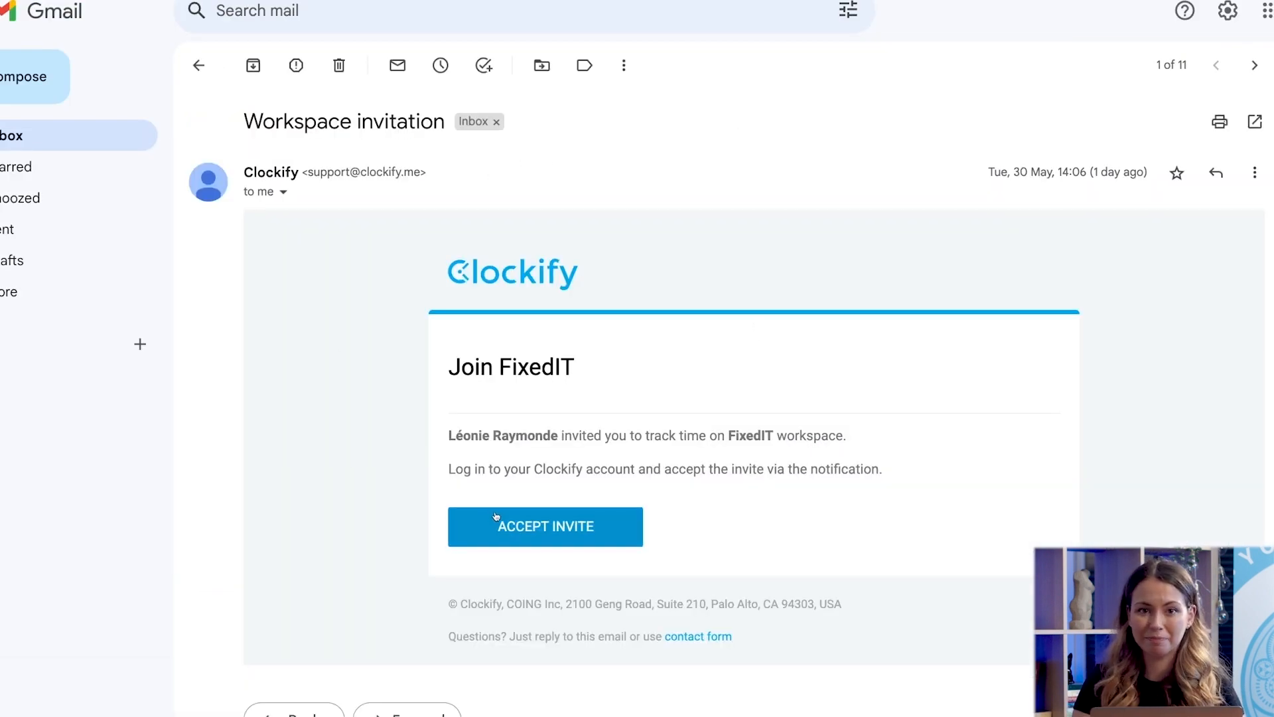
{"action": "left_click", "coordinate": [498, 521]}
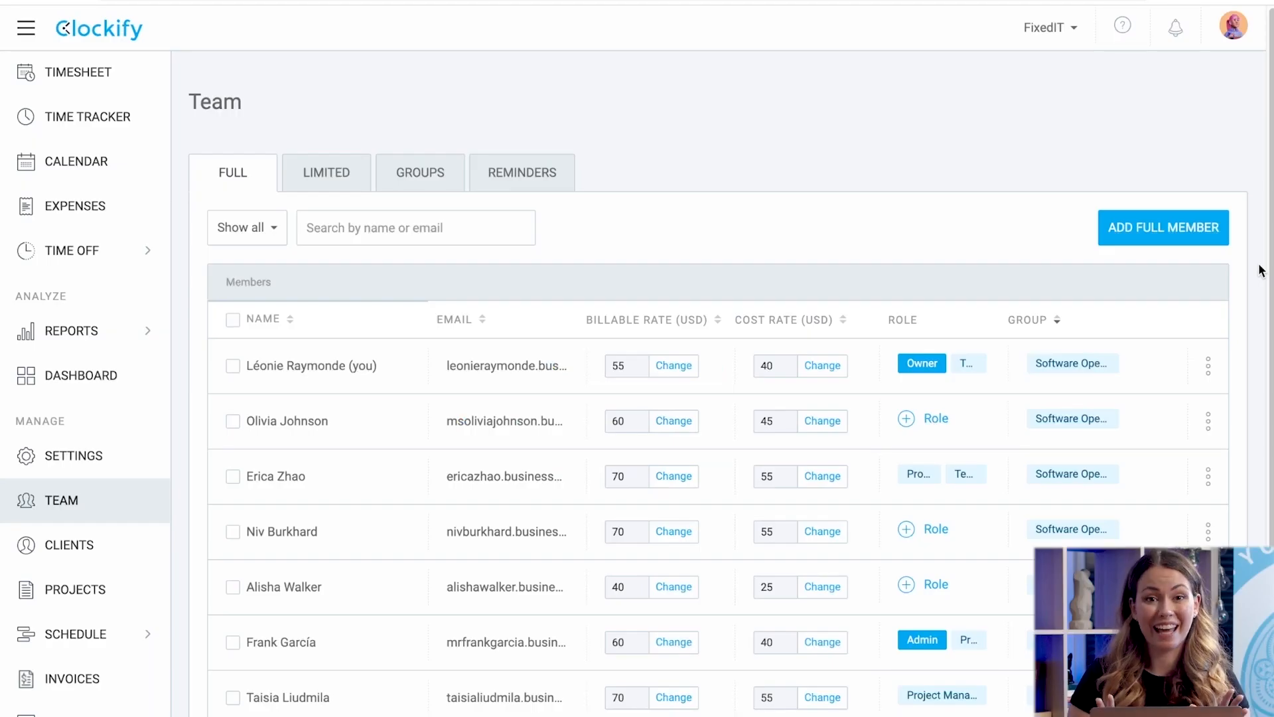
{"action": "scroll", "coordinate": [1261, 271], "scroll_direction": "down", "scroll_amount": 3}
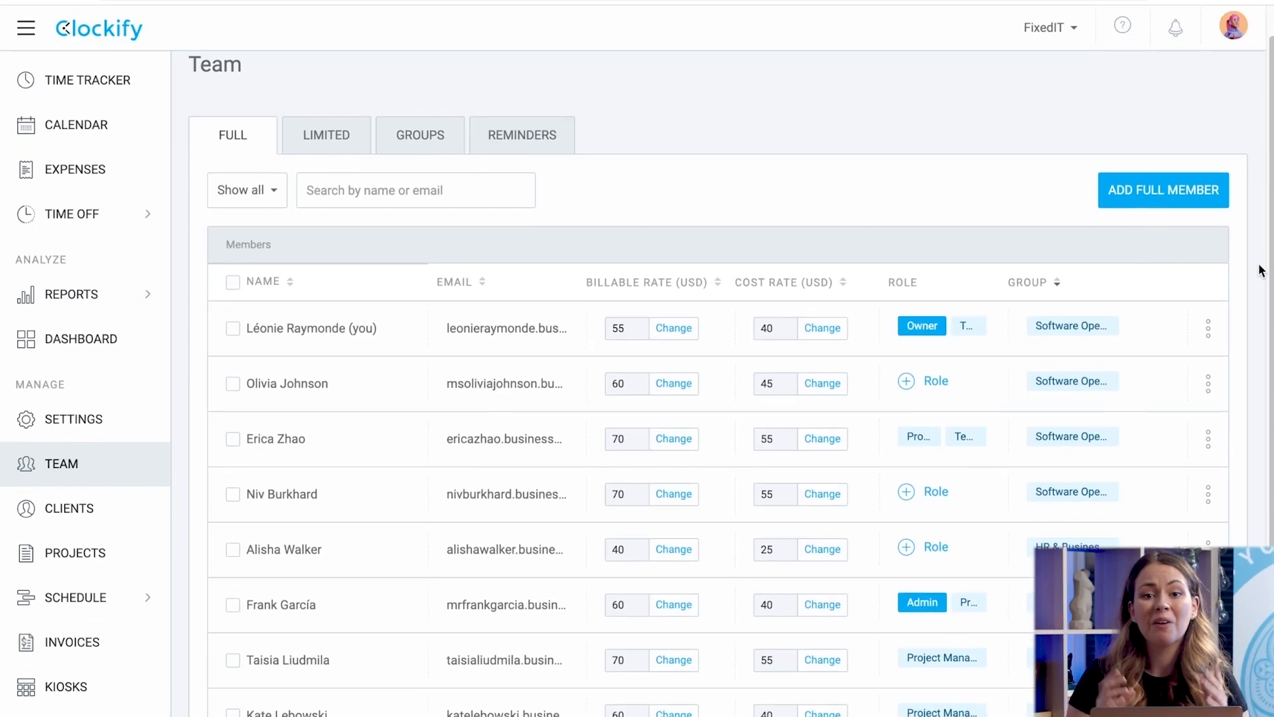
{"action": "scroll", "coordinate": [1262, 270], "scroll_direction": "down", "scroll_amount": 3}
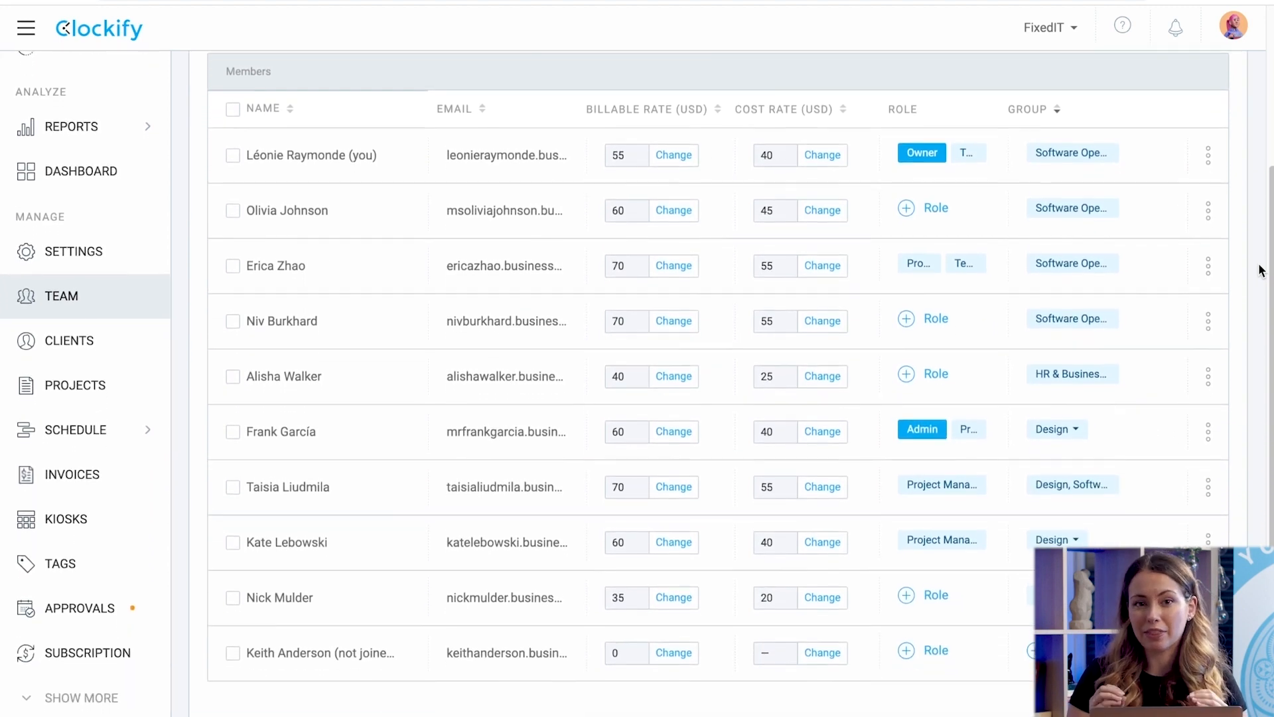
{"action": "left_click", "coordinate": [937, 650]}
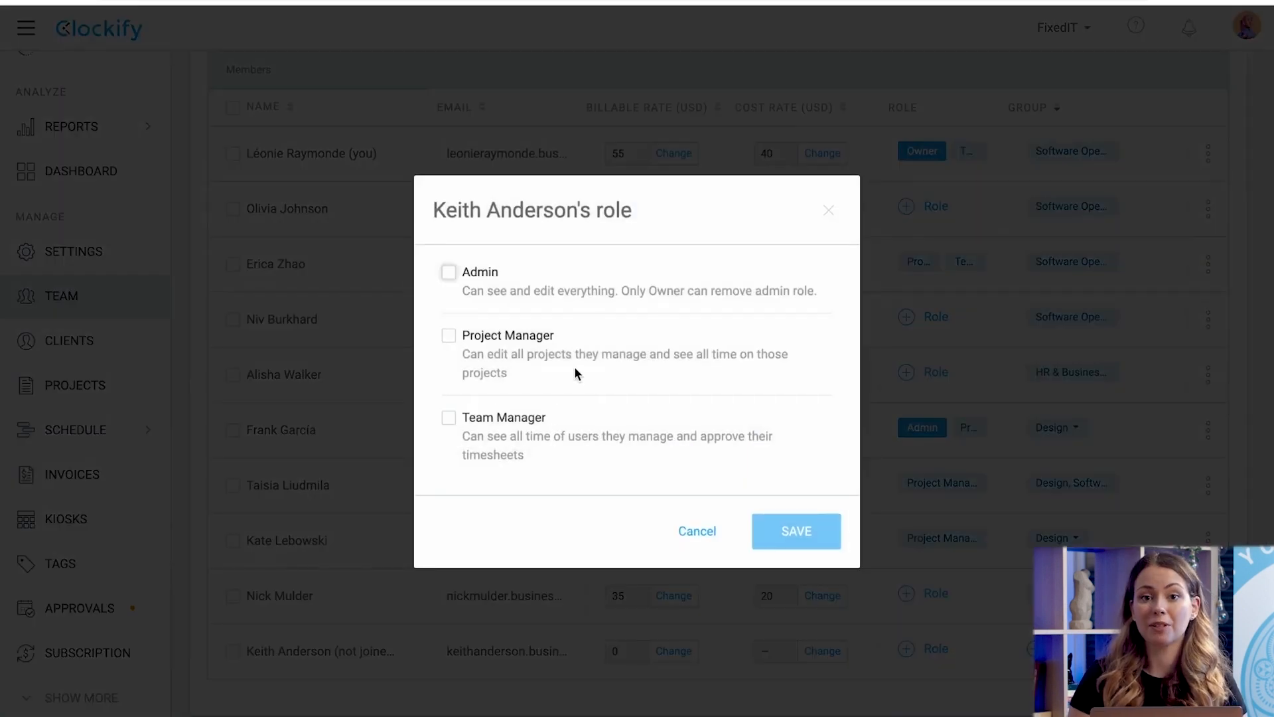
{"action": "left_click", "coordinate": [450, 273]}
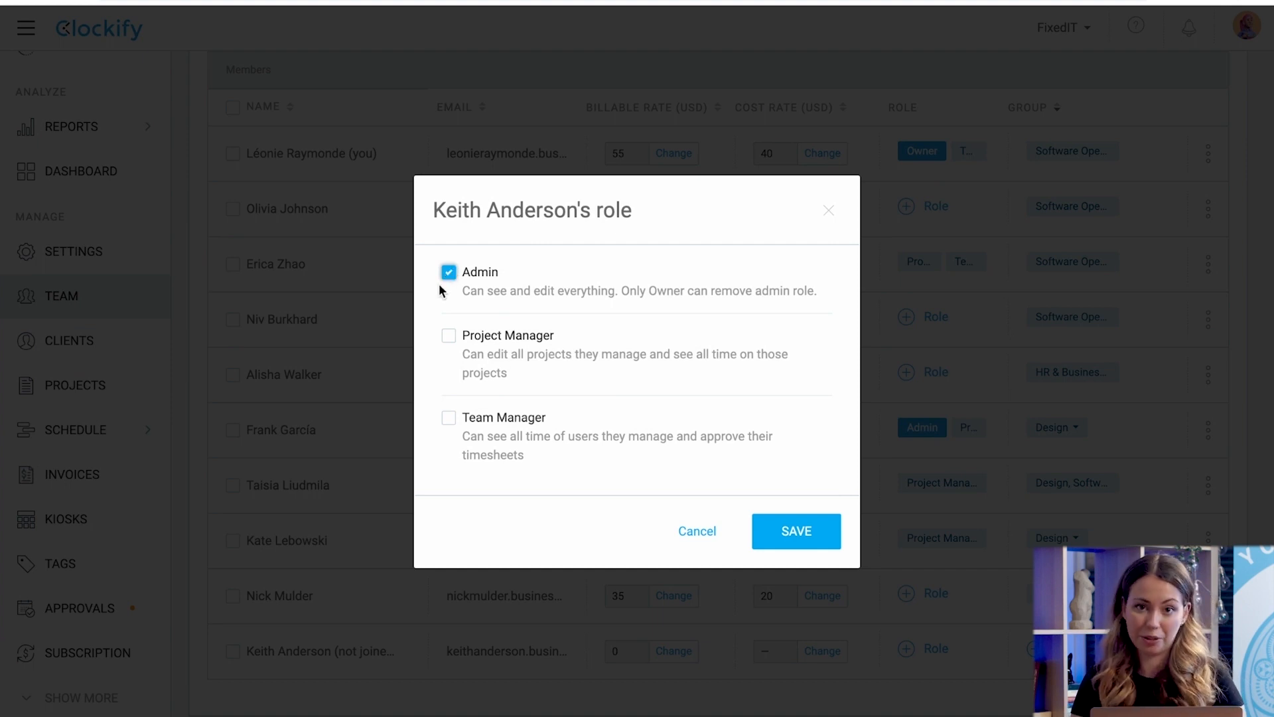
{"action": "left_click", "coordinate": [453, 273]}
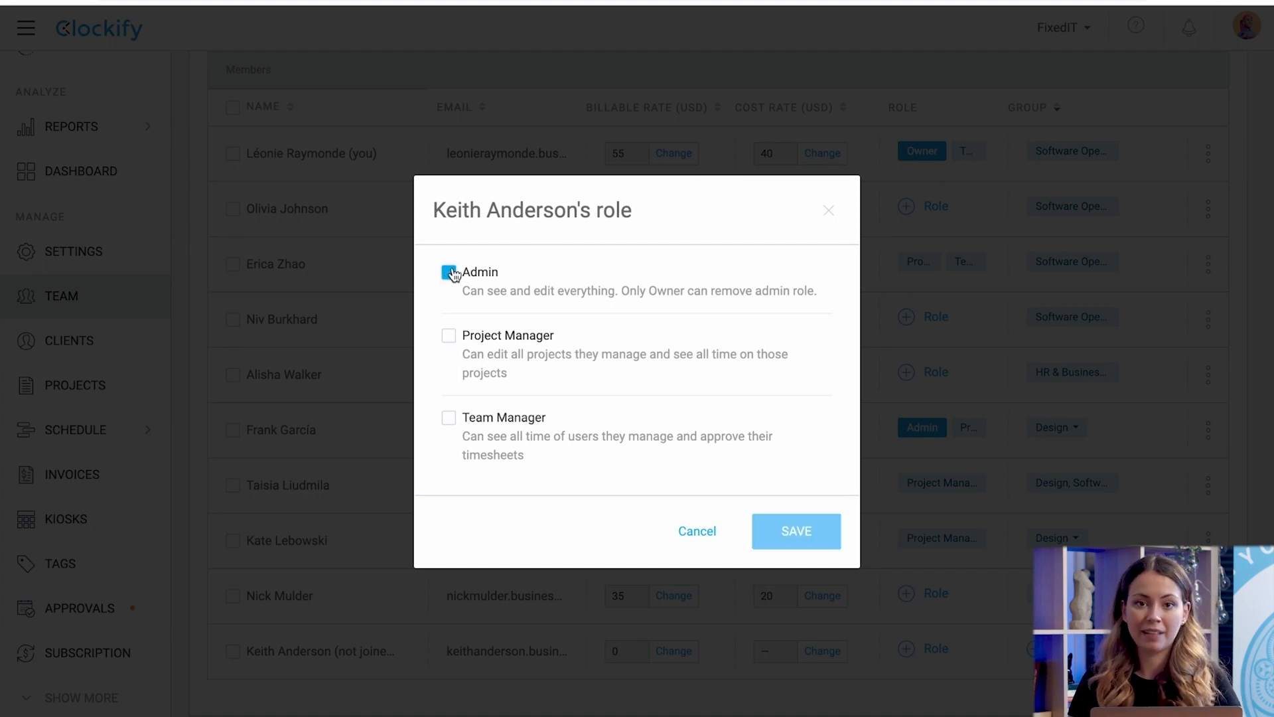
{"action": "left_click", "coordinate": [450, 337]}
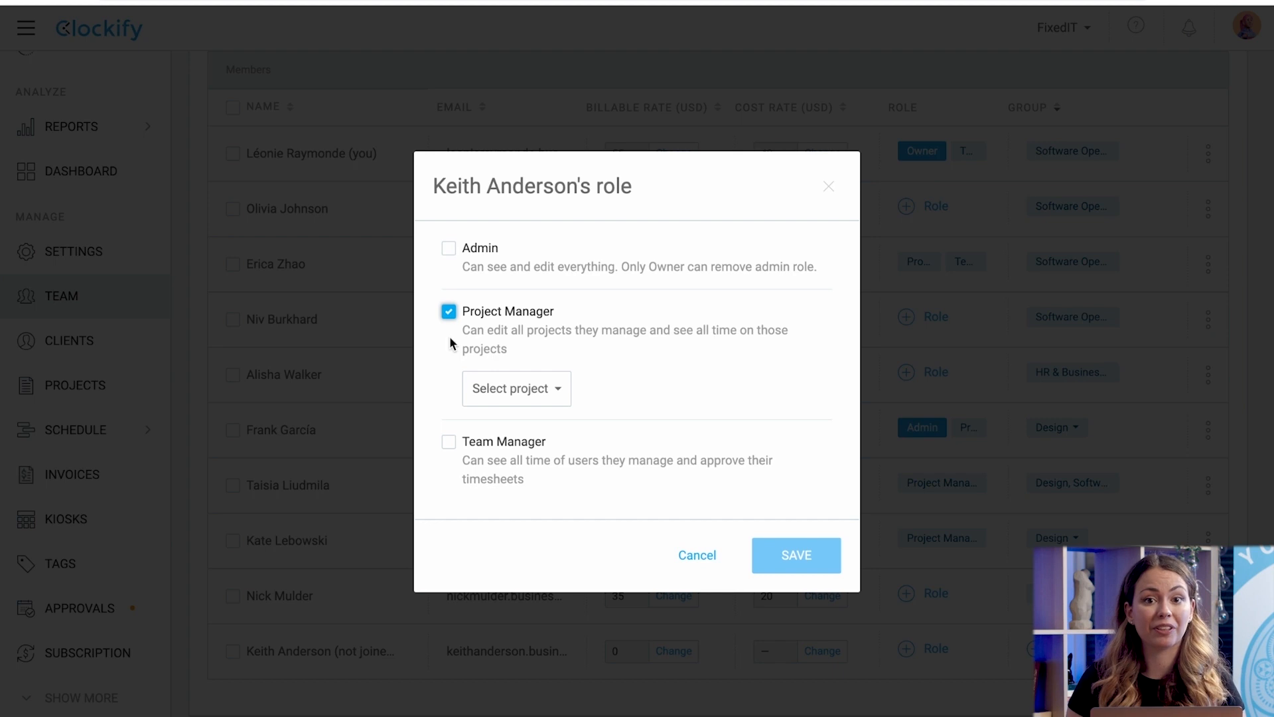
{"action": "left_click", "coordinate": [489, 388]}
{"action": "scroll", "coordinate": [551, 626], "scroll_direction": "down", "scroll_amount": 5}
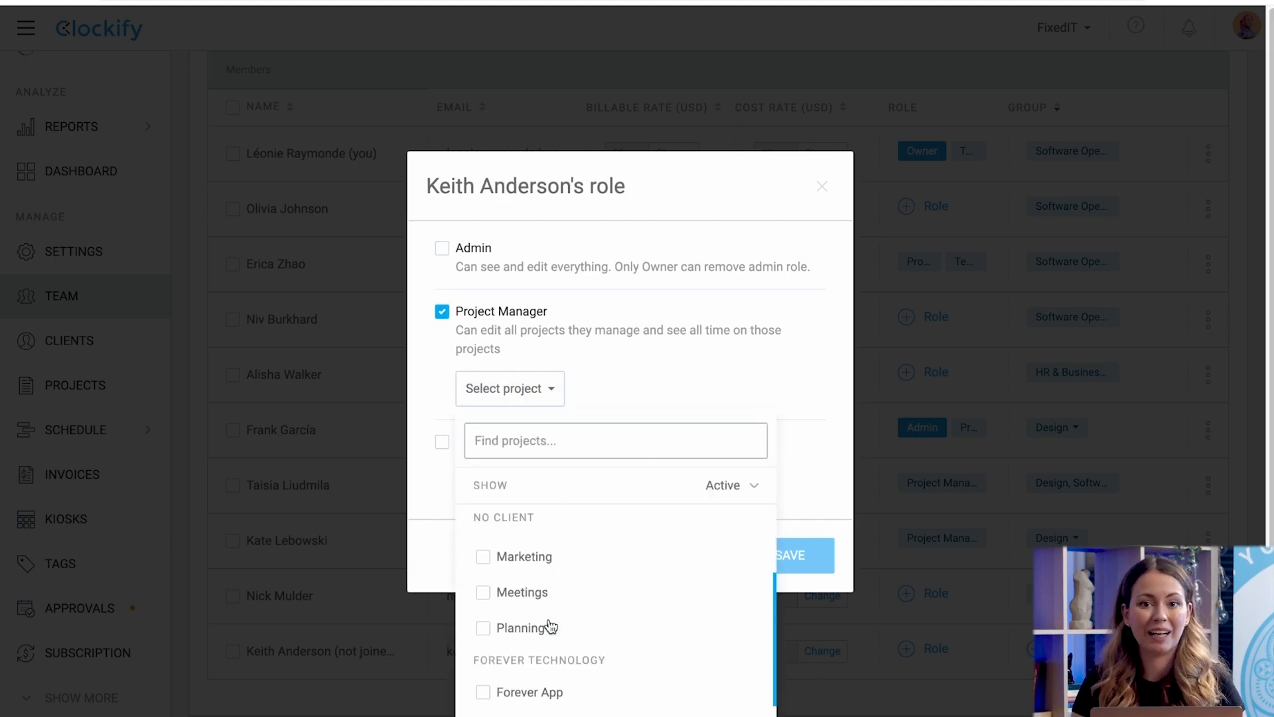
{"action": "scroll", "coordinate": [551, 625], "scroll_direction": "up", "scroll_amount": 4}
{"action": "left_click", "coordinate": [443, 313]}
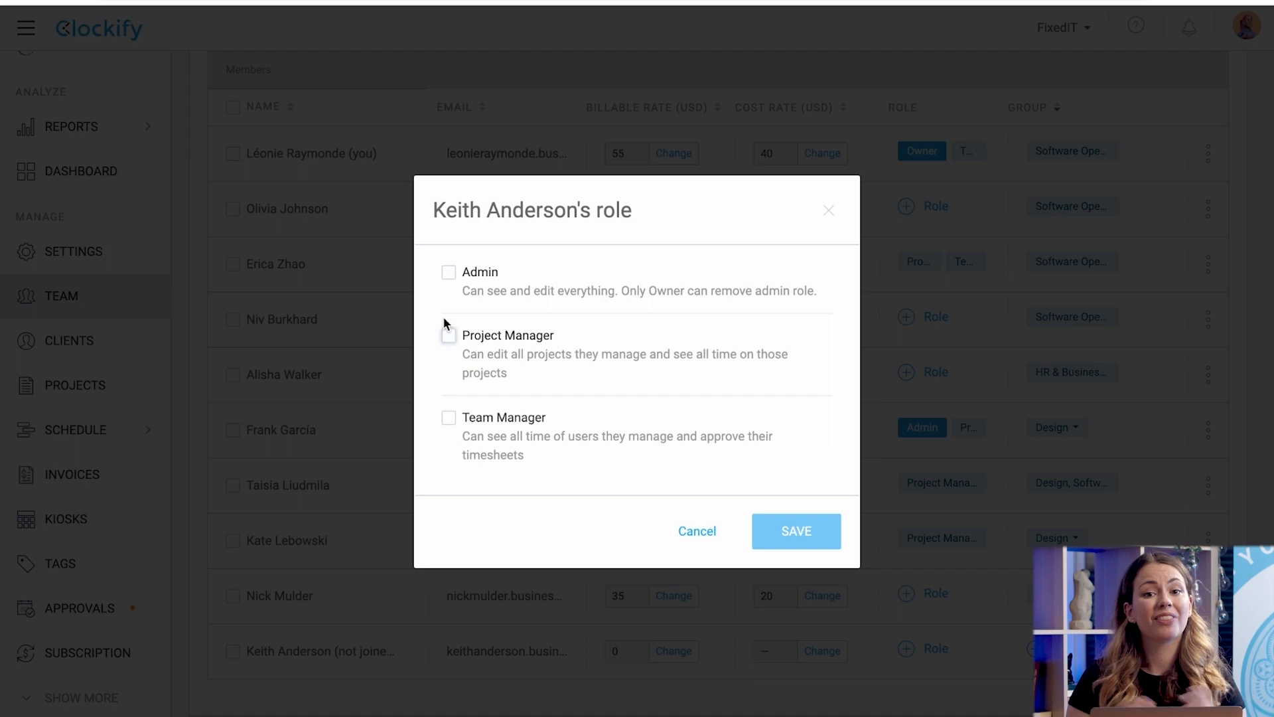
{"action": "left_click", "coordinate": [449, 418]}
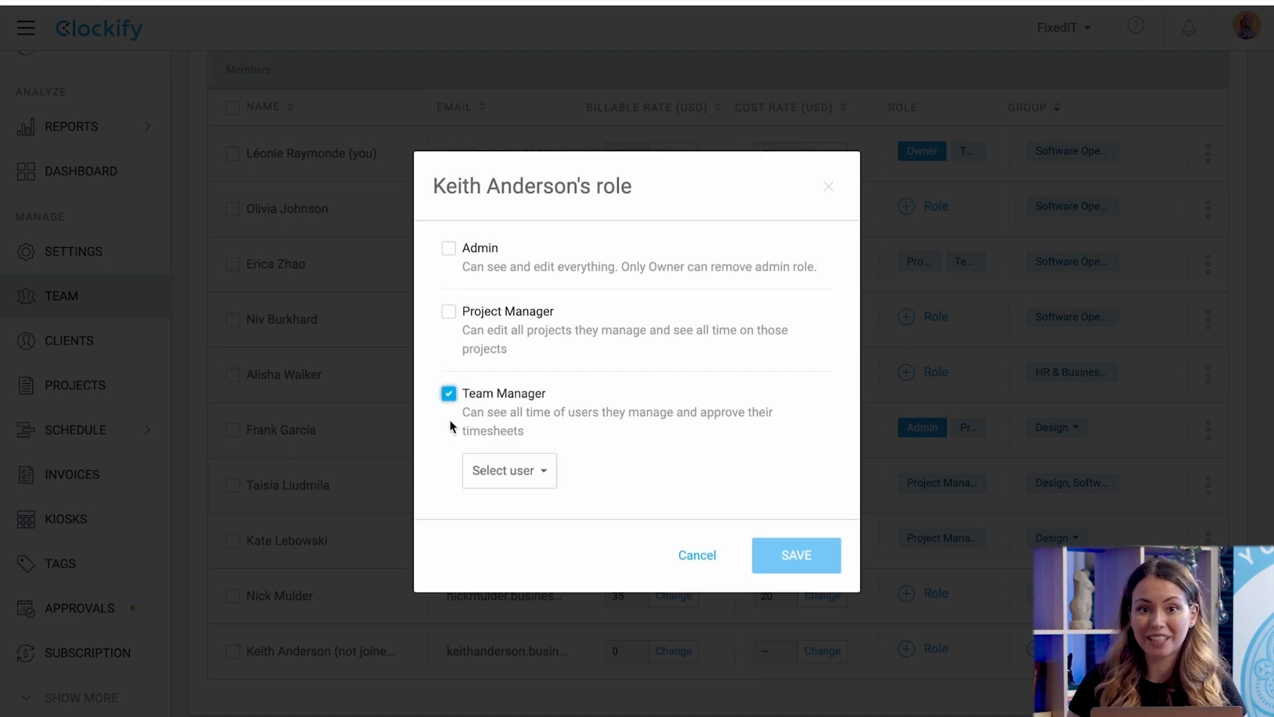
{"action": "left_click", "coordinate": [491, 465]}
{"action": "scroll", "coordinate": [550, 683], "scroll_direction": "down", "scroll_amount": 6}
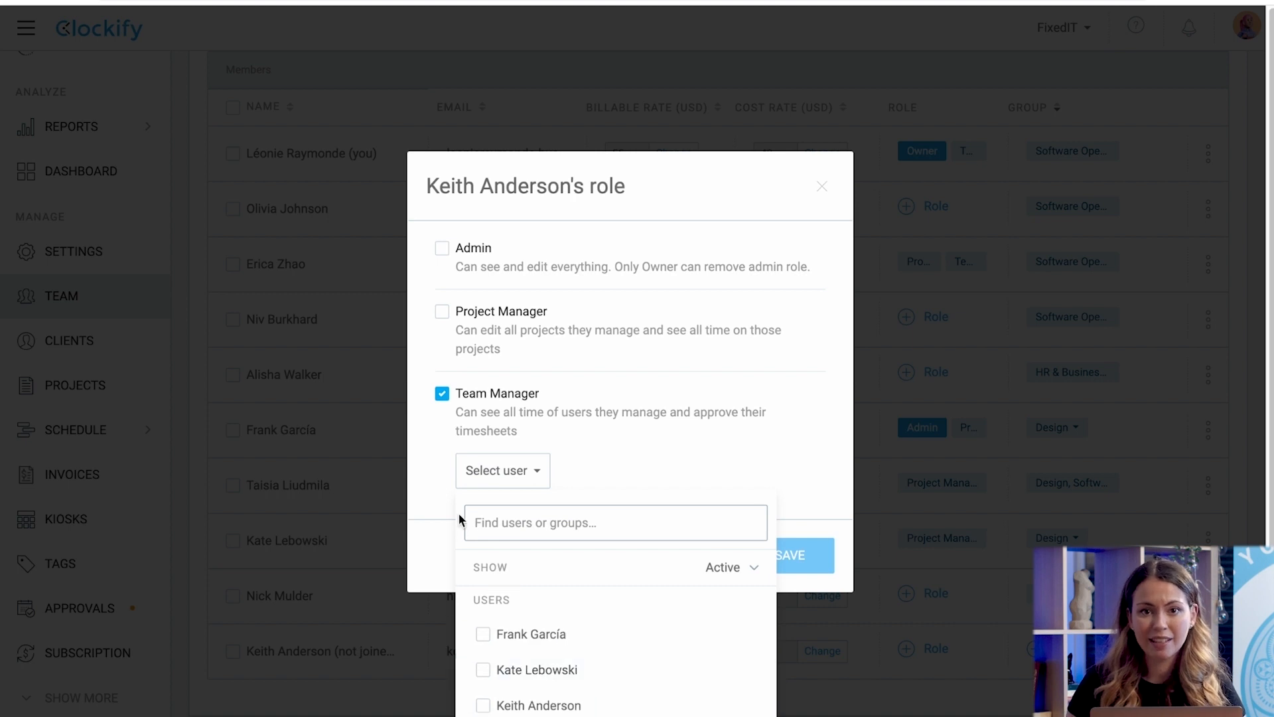
{"action": "left_click", "coordinate": [442, 395]}
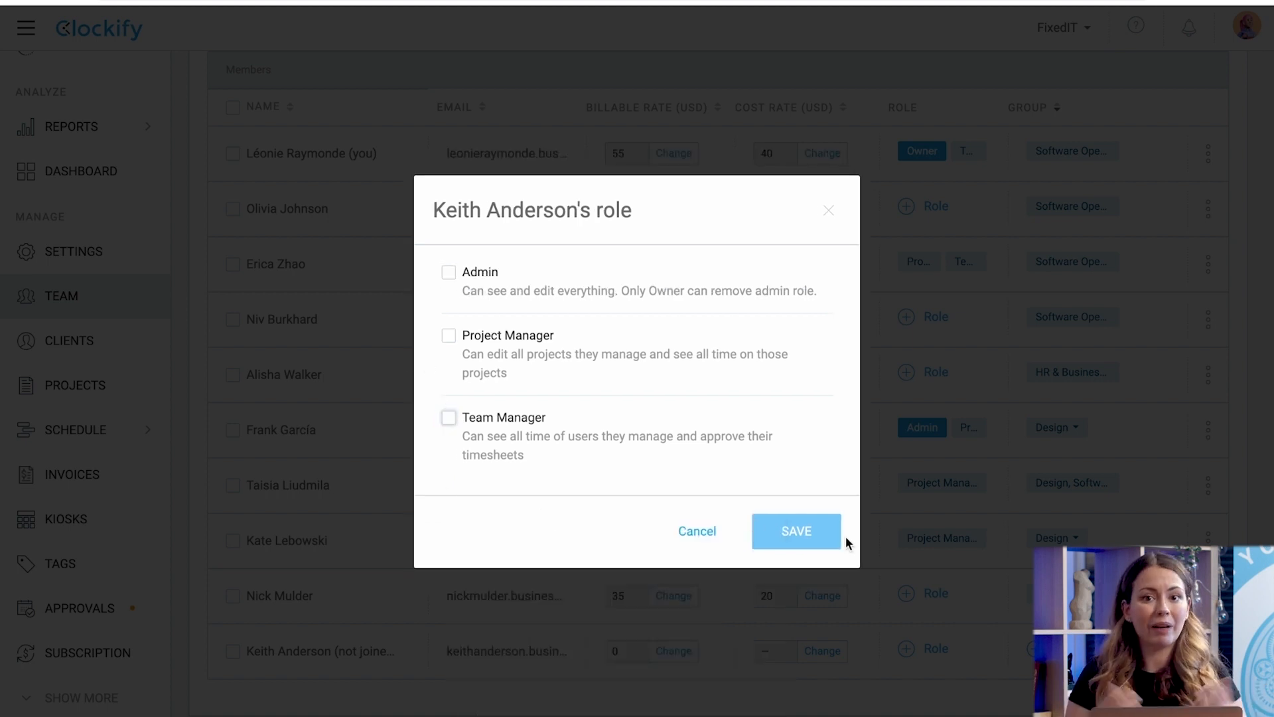
{"action": "left_click", "coordinate": [698, 531]}
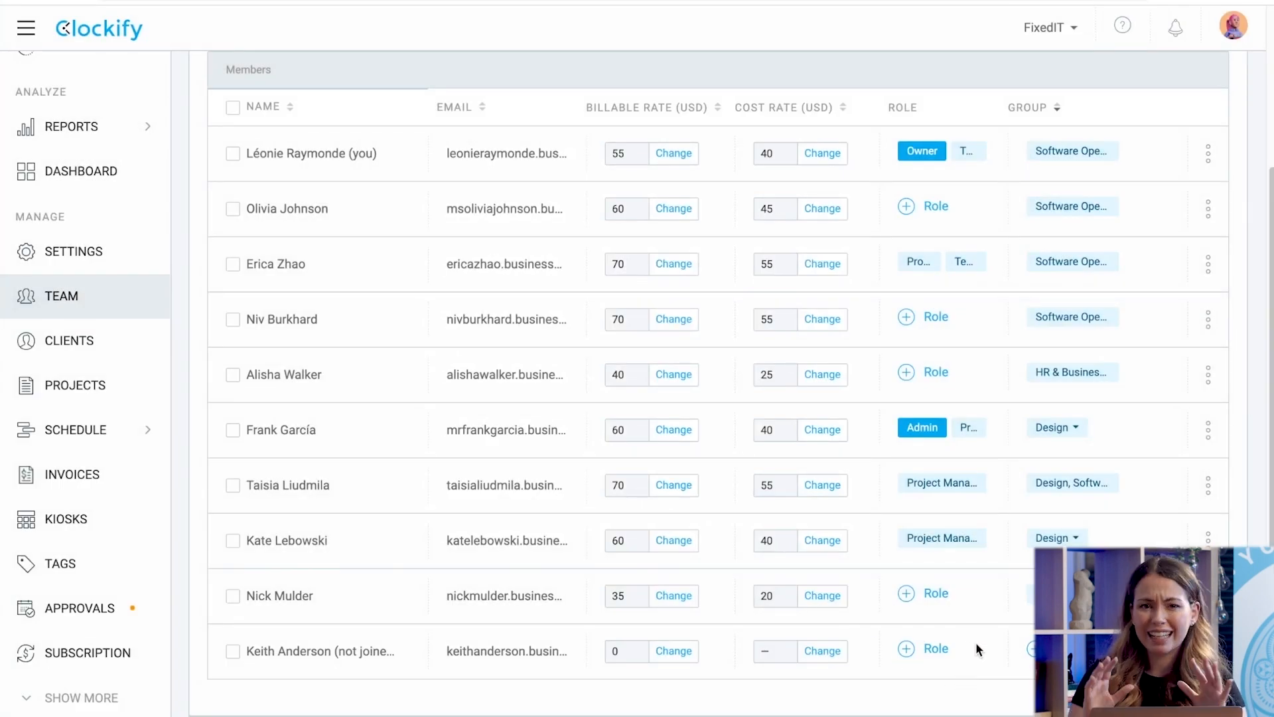
{"action": "left_click", "coordinate": [917, 430]}
Remove Admin from the member's roles, saving them as Project Manager only.
{"action": "left_click", "coordinate": [448, 250]}
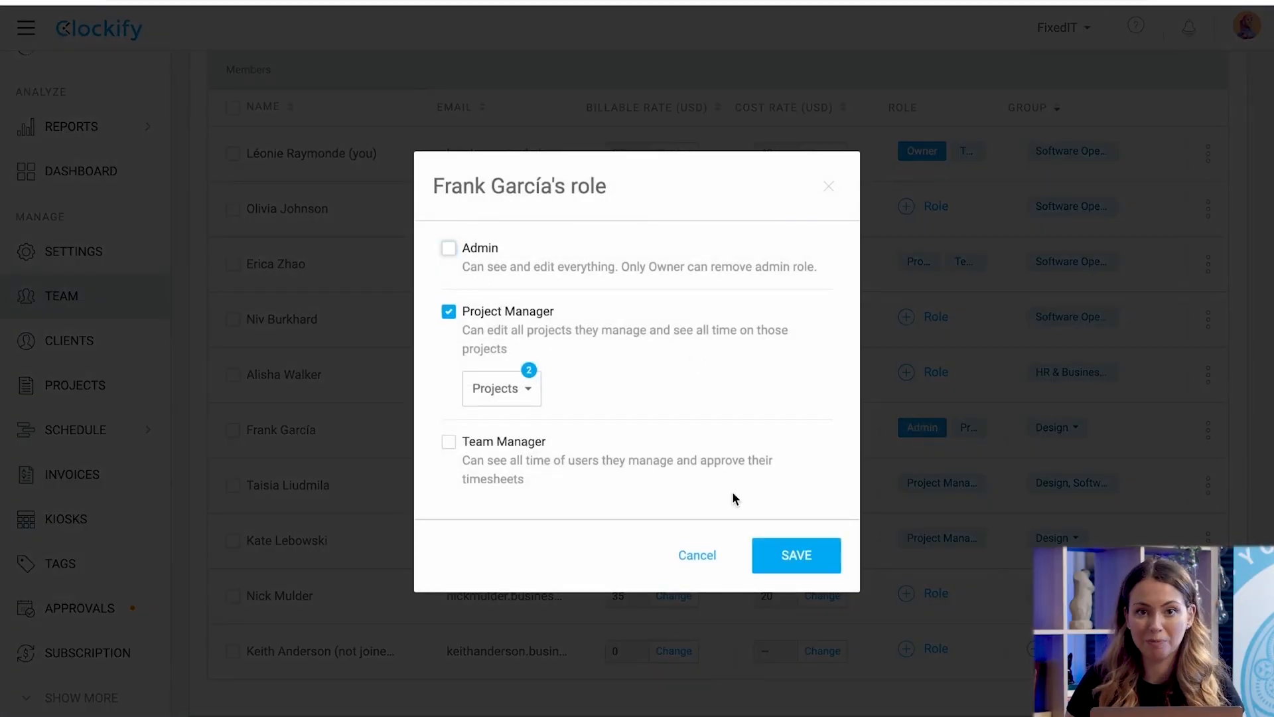
{"action": "left_click", "coordinate": [784, 555]}
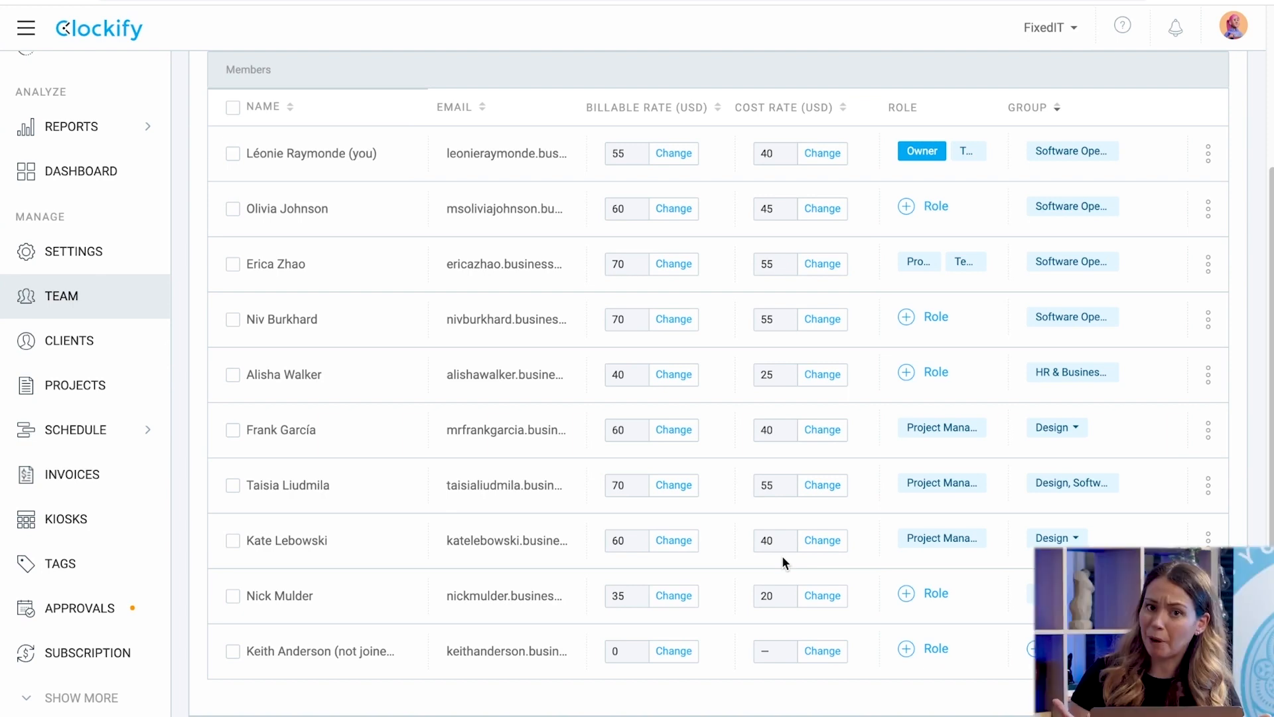
{"action": "left_click", "coordinate": [672, 654]}
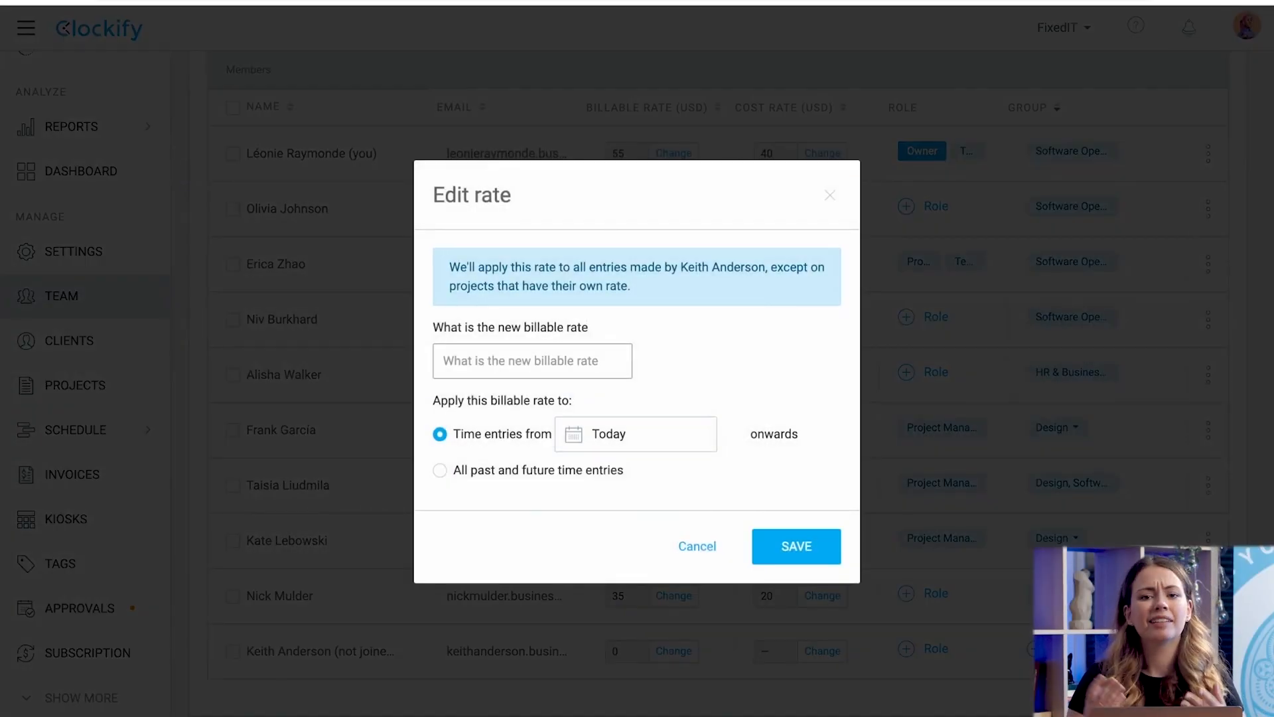
Save the invitee's billable rate as 25 USD and cost rate as 15 USD.
{"action": "left_click", "coordinate": [824, 549]}
{"action": "left_click", "coordinate": [822, 650]}
{"action": "type", "text": "15"}
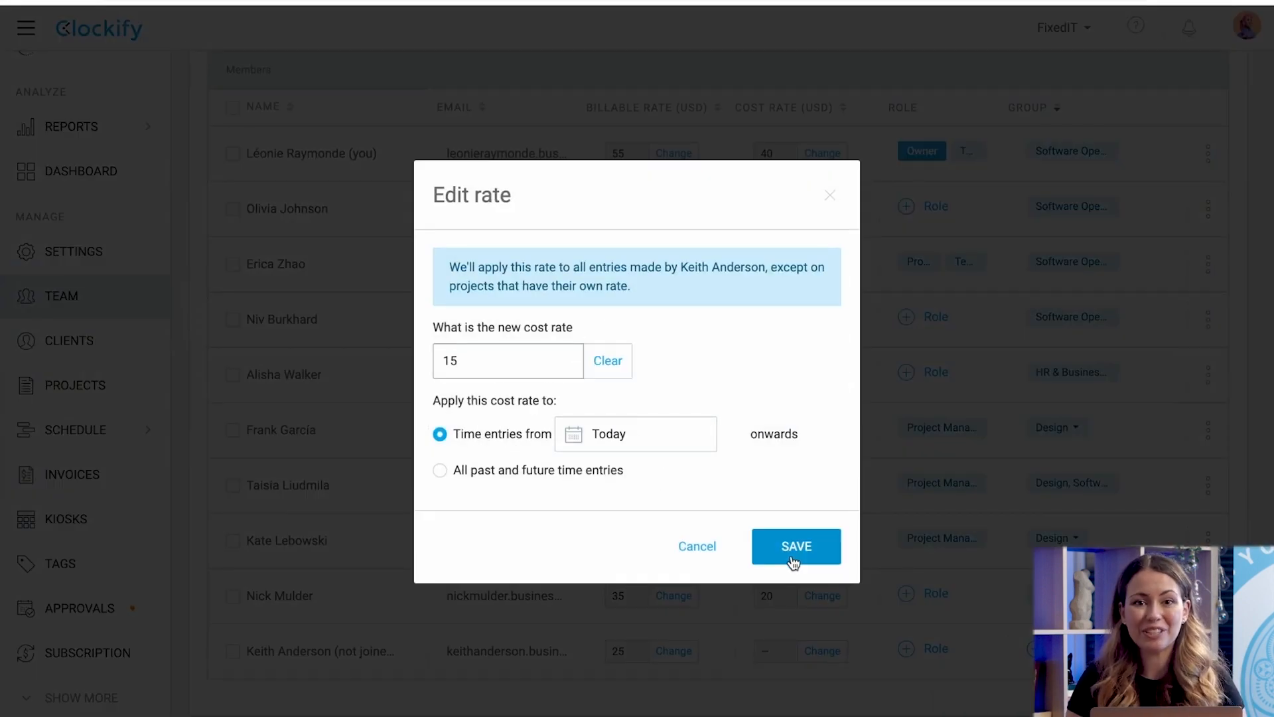
{"action": "left_click", "coordinate": [793, 561]}
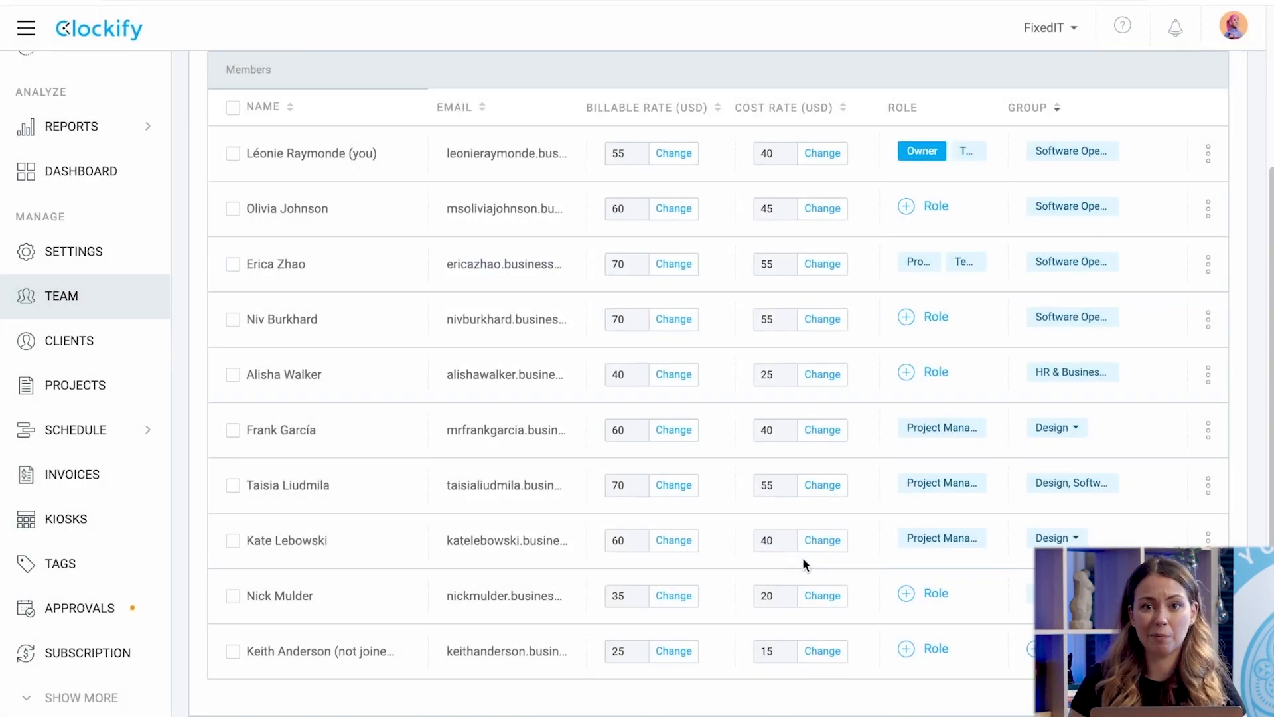
{"action": "left_click", "coordinate": [1046, 650]}
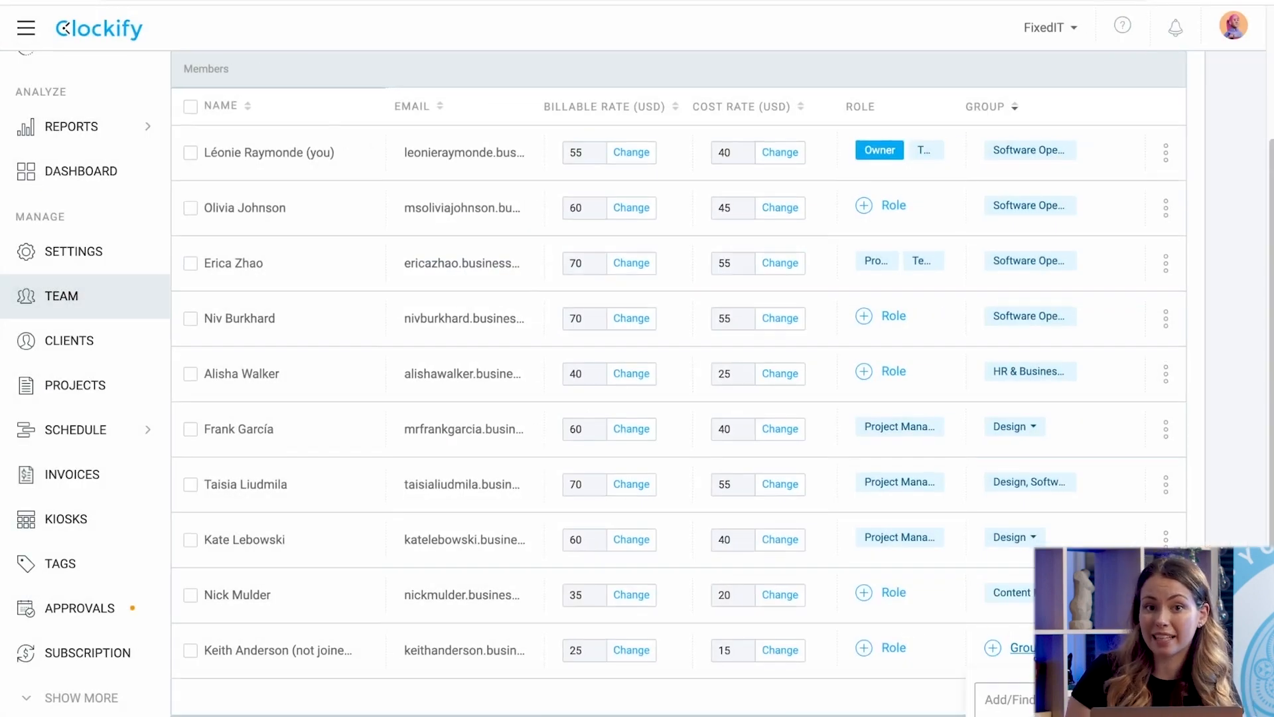
Assign the invitee to the Design and Team groups, leaving HR unticked.
{"action": "scroll", "coordinate": [1045, 604], "scroll_direction": "down", "scroll_amount": 4}
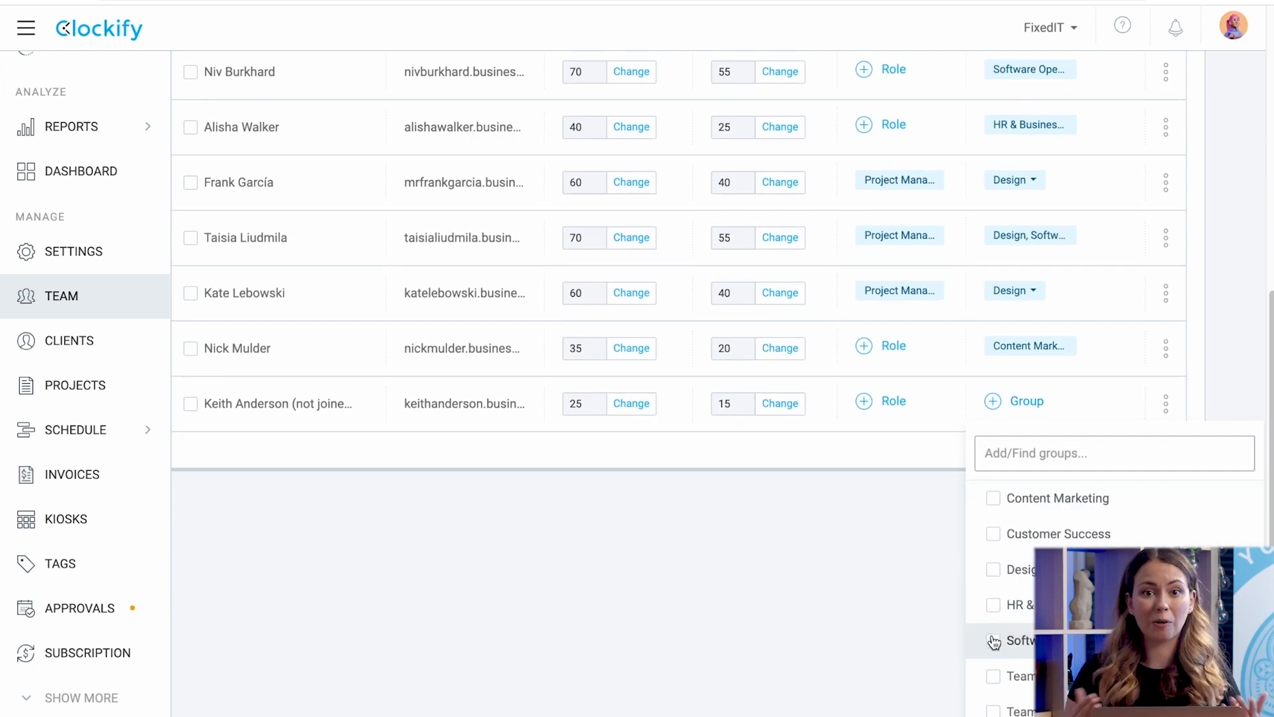
{"action": "left_click", "coordinate": [989, 613]}
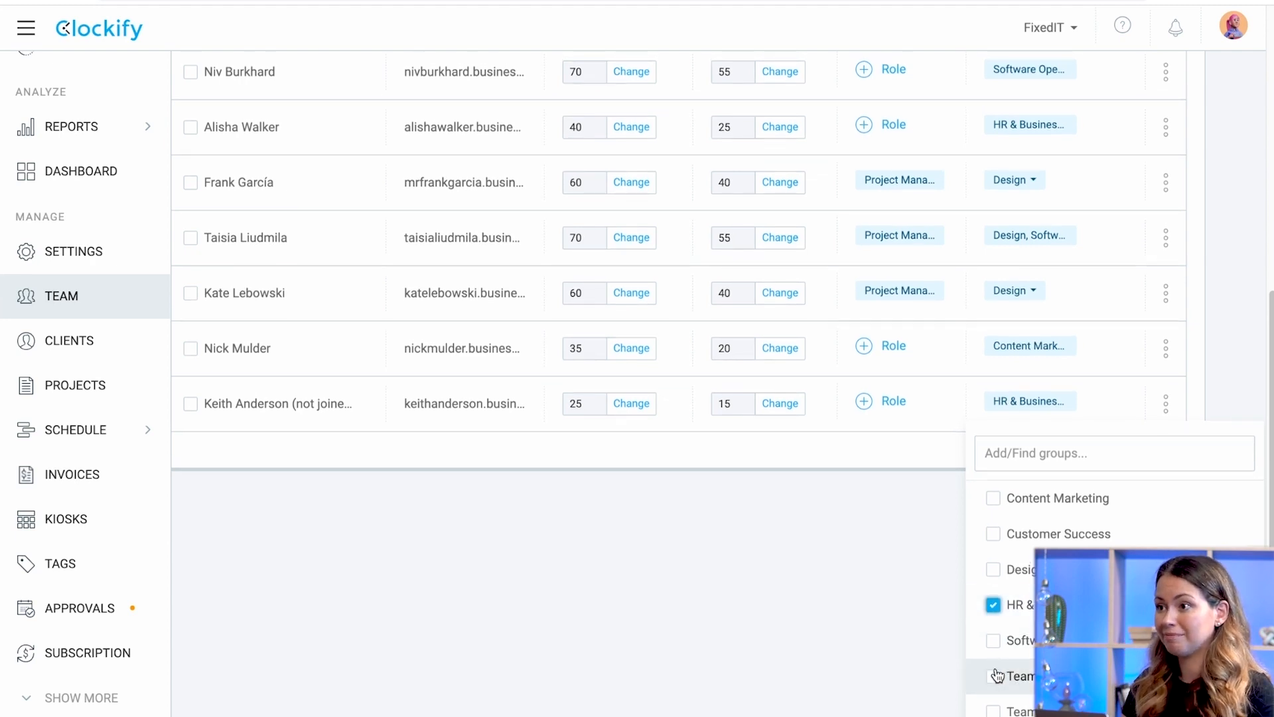
{"action": "left_click", "coordinate": [993, 605]}
{"action": "left_click", "coordinate": [993, 569]}
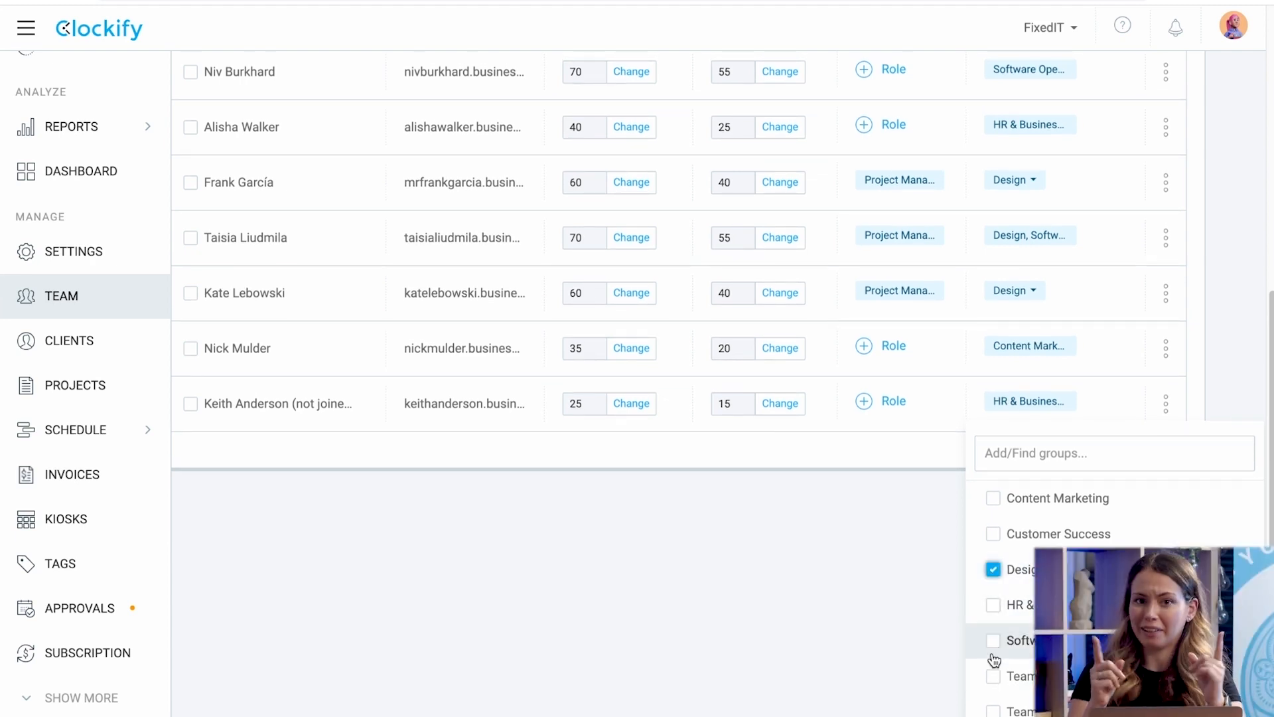
{"action": "left_click", "coordinate": [994, 677]}
{"action": "left_click", "coordinate": [930, 567]}
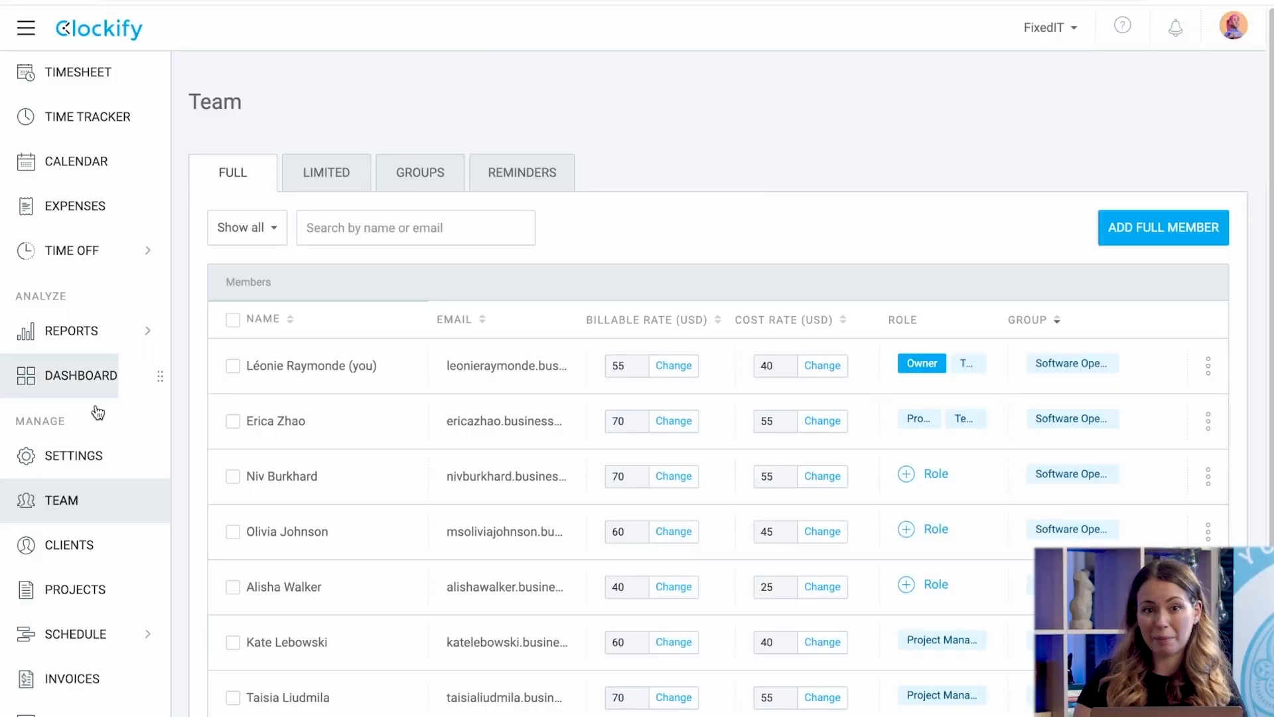
Create the client Pixel Co from the Clients page.
{"action": "left_click", "coordinate": [70, 546]}
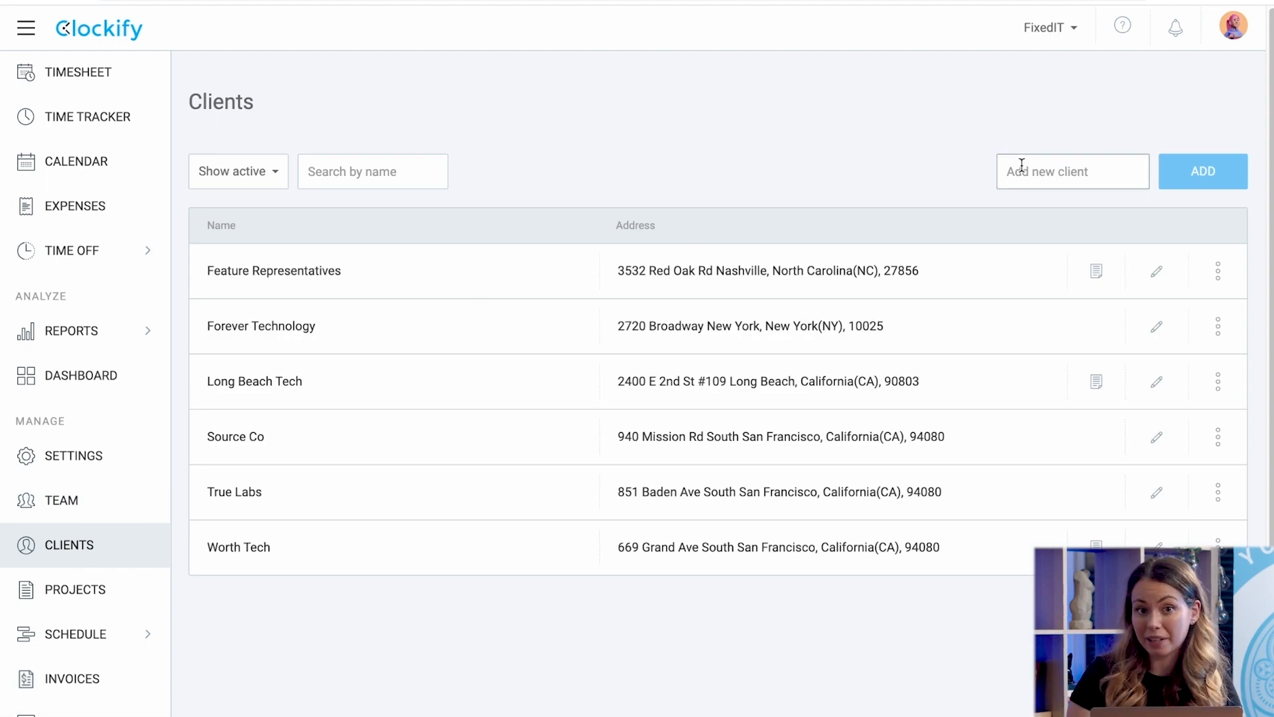
{"action": "type", "text": "Pixel Co"}
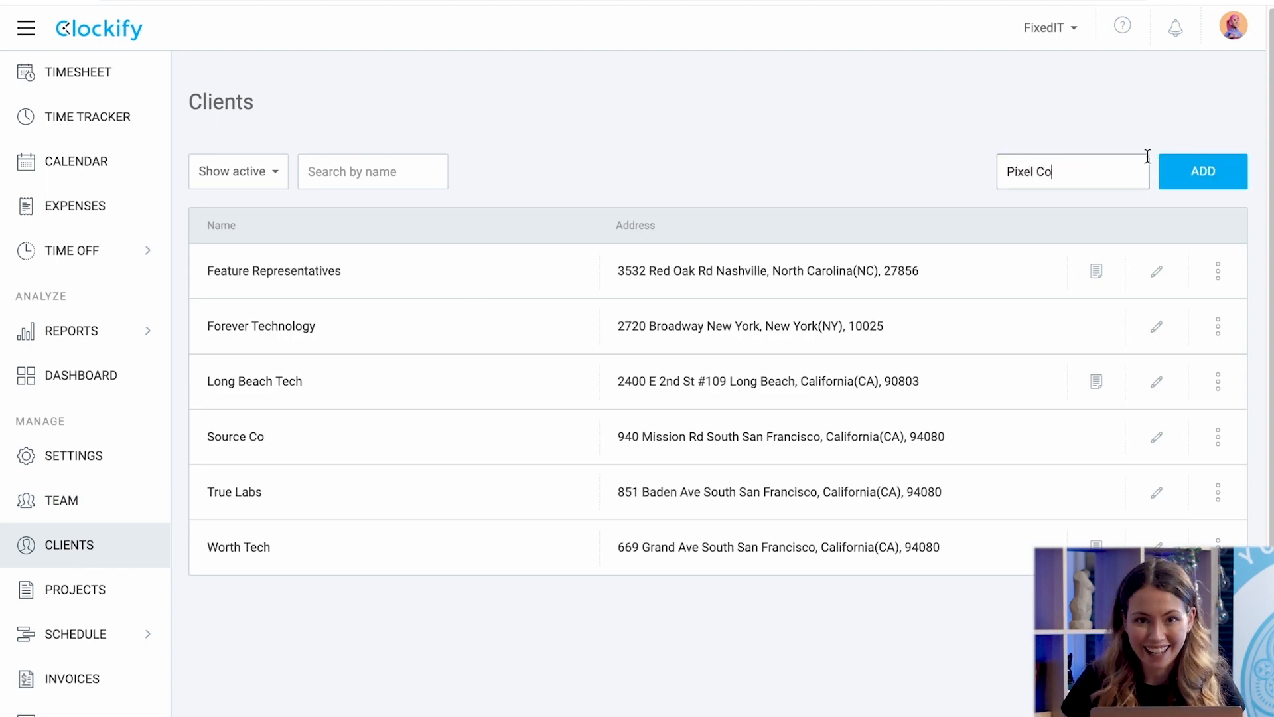
{"action": "left_click", "coordinate": [1189, 171]}
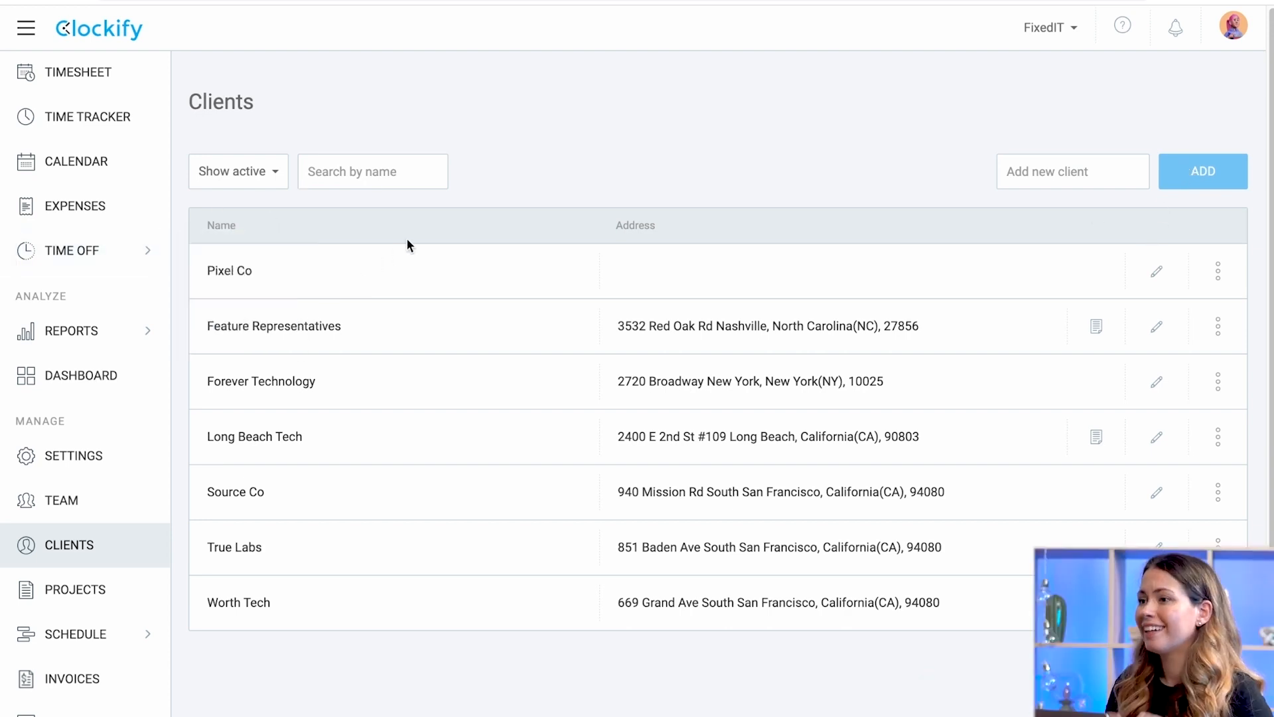
Add Pixel Co's contact e-mail, Los Angeles address and point-of-contact note, and save.
{"action": "left_click", "coordinate": [1157, 271]}
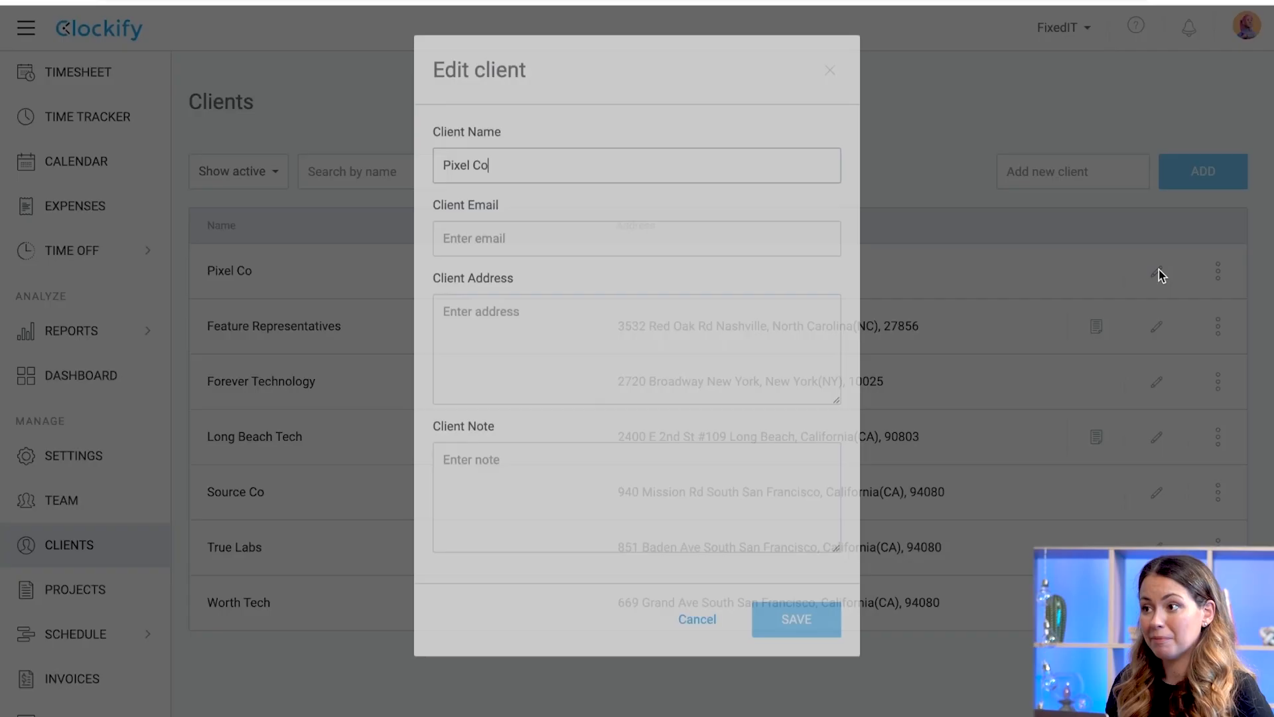
{"action": "left_click", "coordinate": [591, 259]}
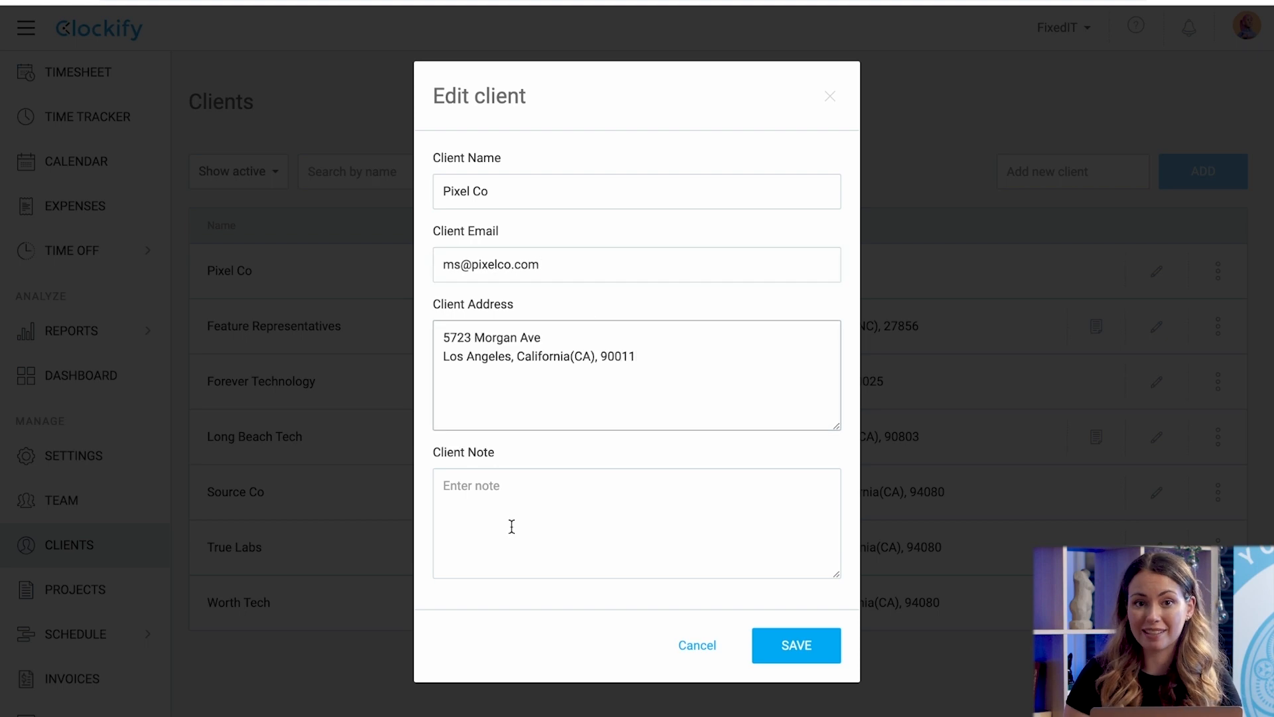
{"action": "left_click", "coordinate": [512, 526]}
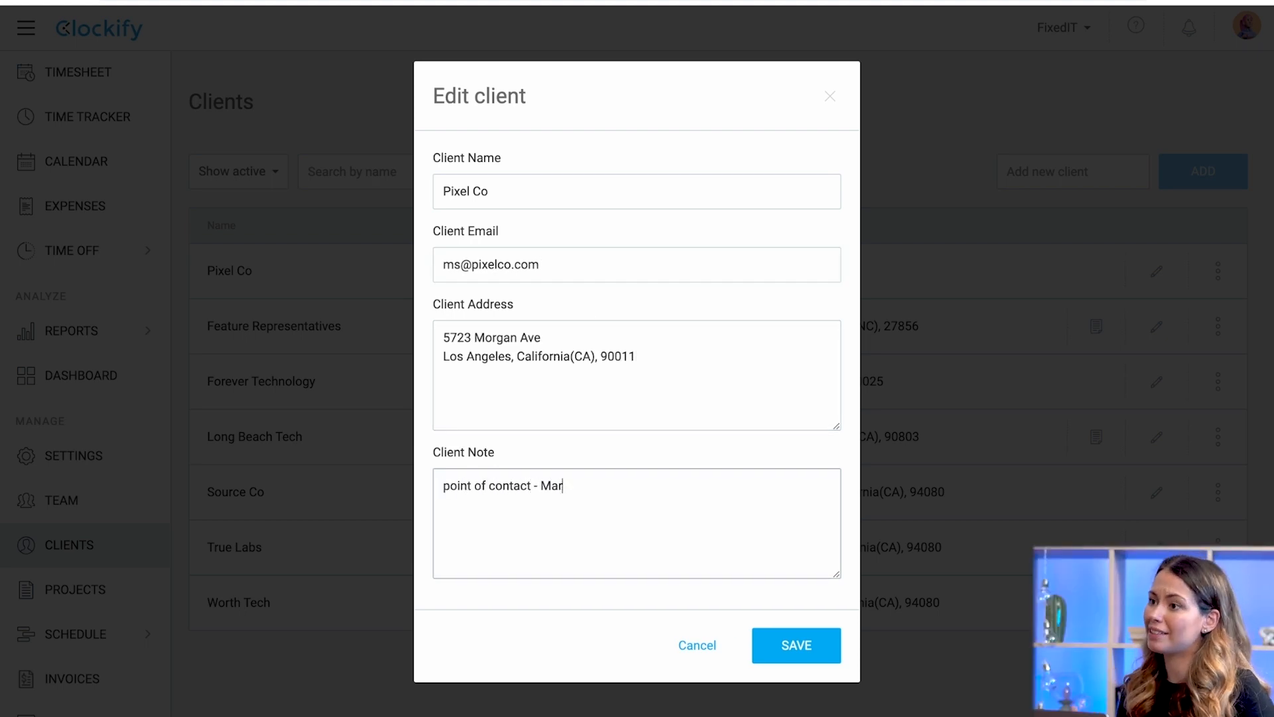
{"action": "left_click", "coordinate": [793, 647]}
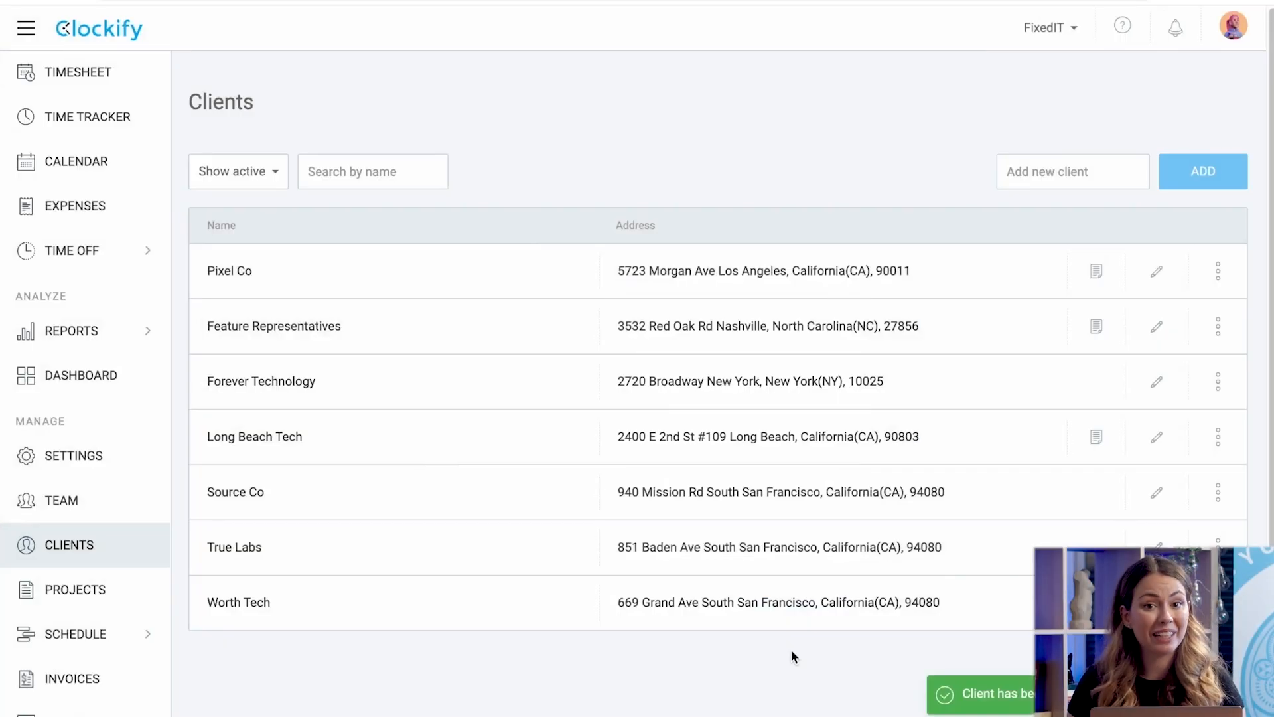
{"action": "left_click", "coordinate": [1218, 272]}
{"action": "left_click", "coordinate": [1187, 314]}
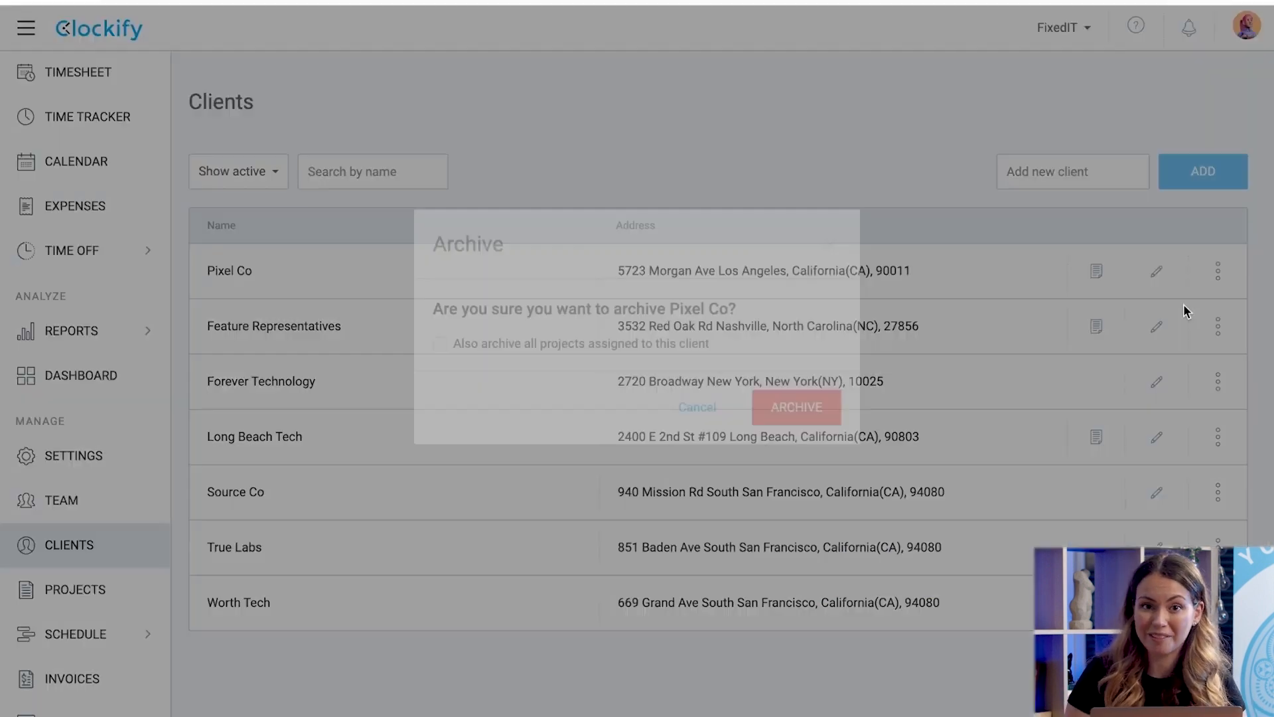
{"action": "left_click", "coordinate": [821, 454]}
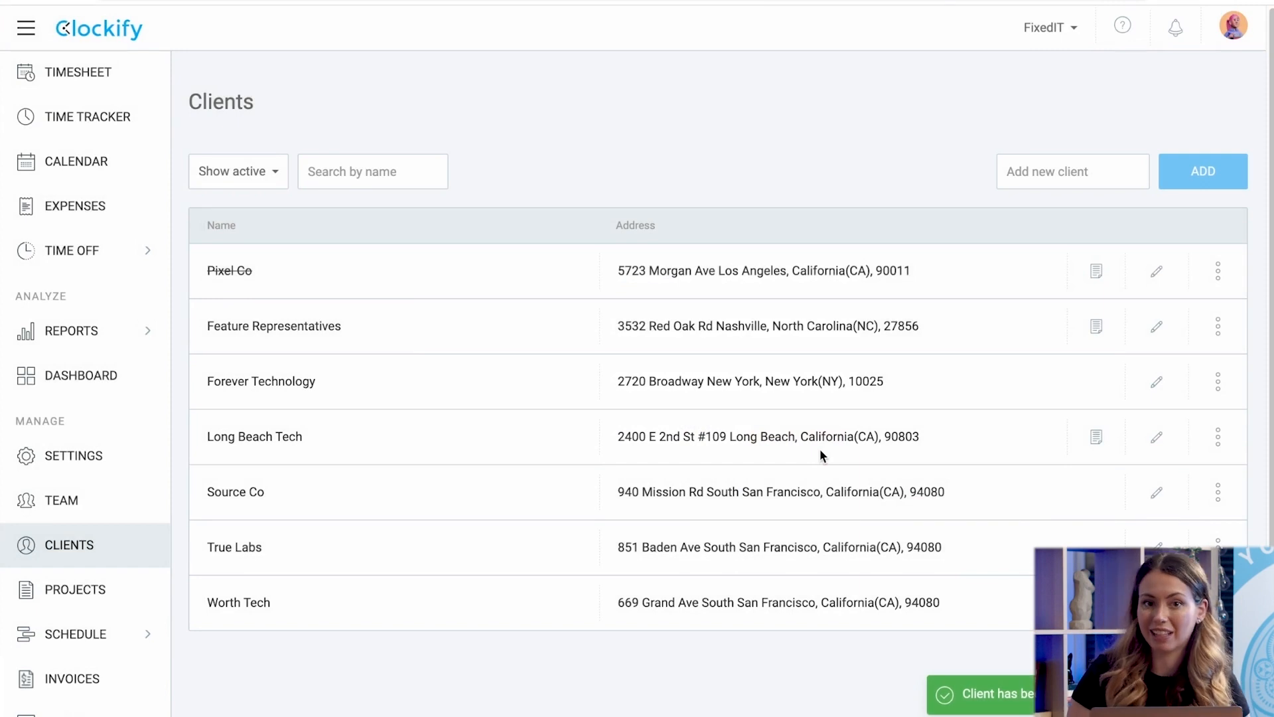
{"action": "left_click", "coordinate": [1218, 271]}
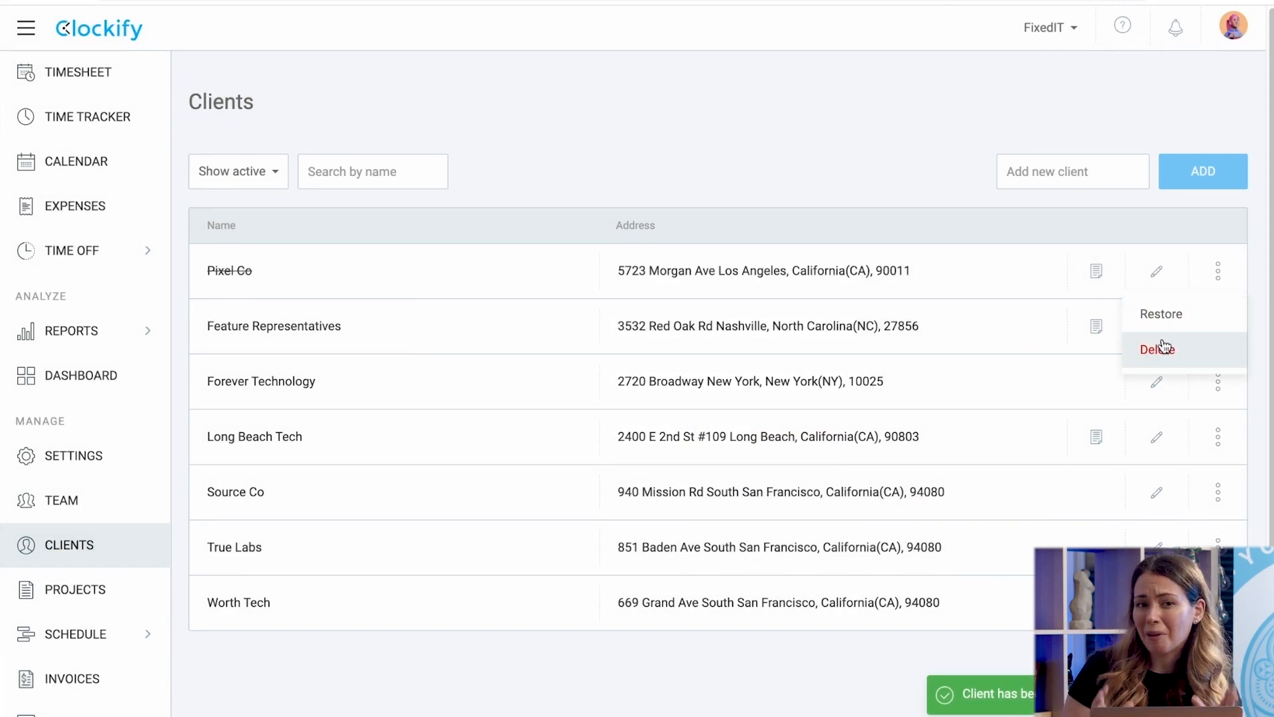
{"action": "left_click", "coordinate": [1165, 315]}
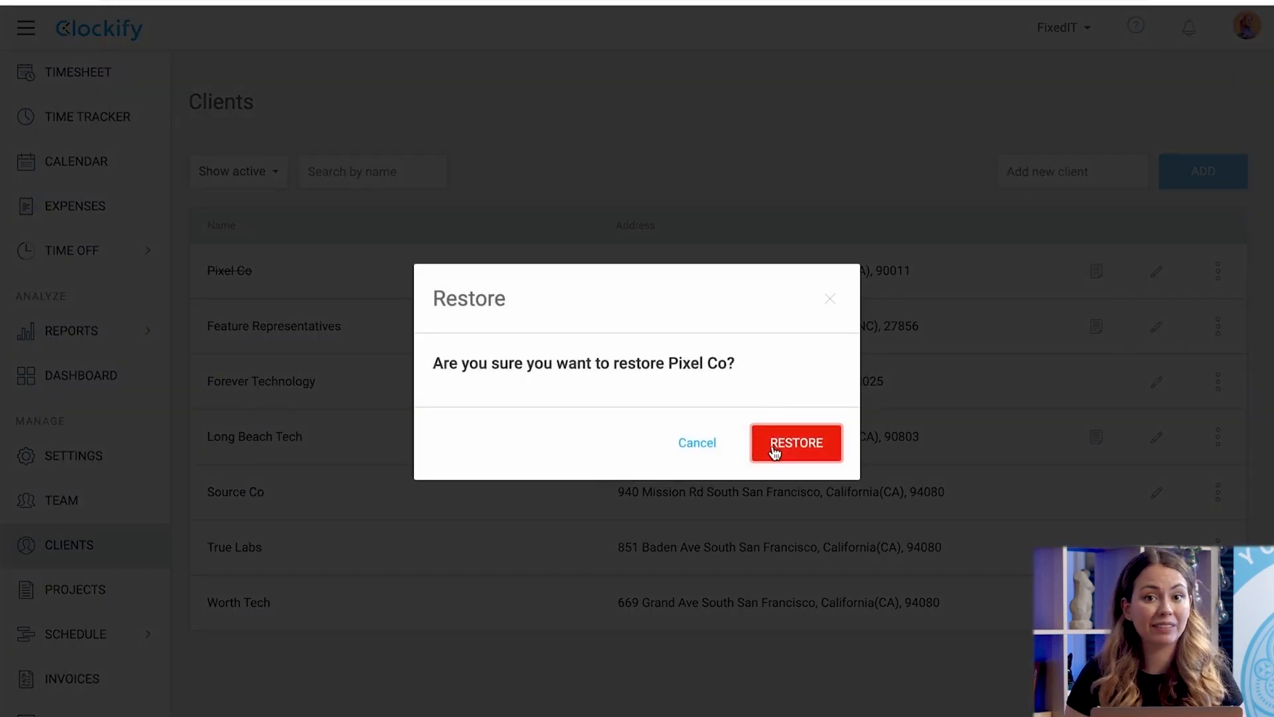
{"action": "left_click", "coordinate": [774, 443]}
{"action": "left_click", "coordinate": [275, 188]}
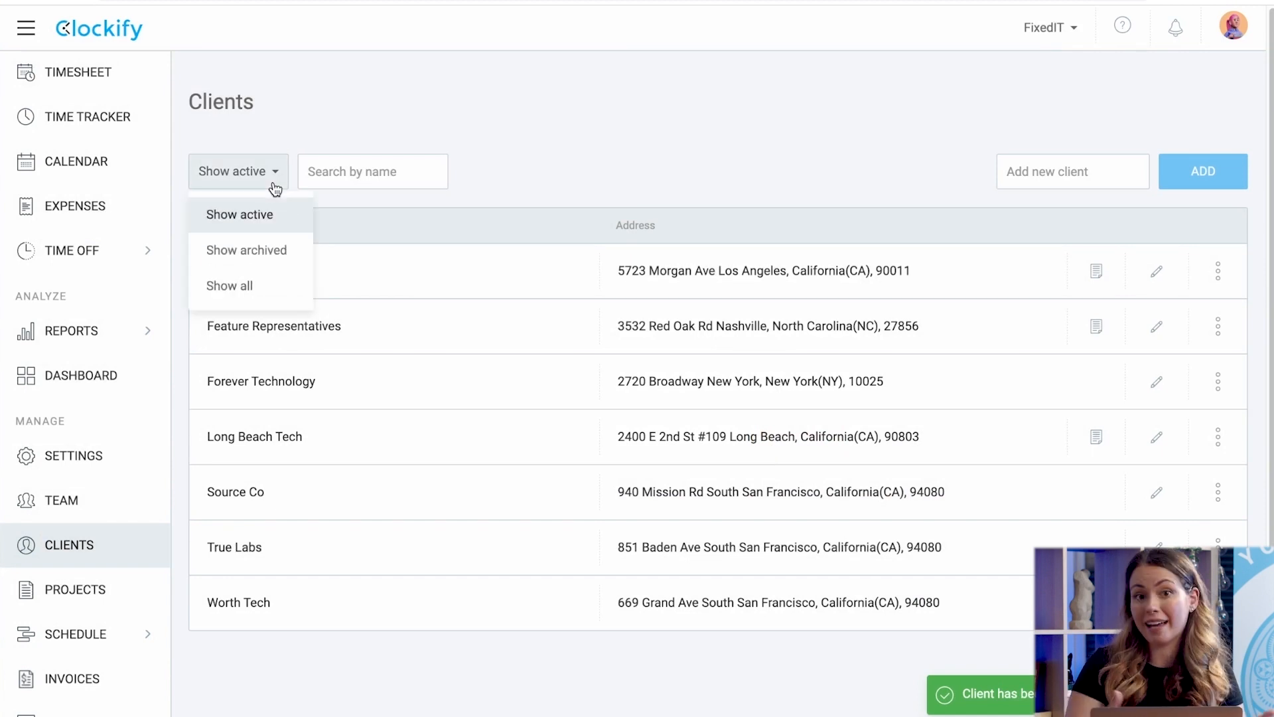
{"action": "left_click", "coordinate": [265, 252]}
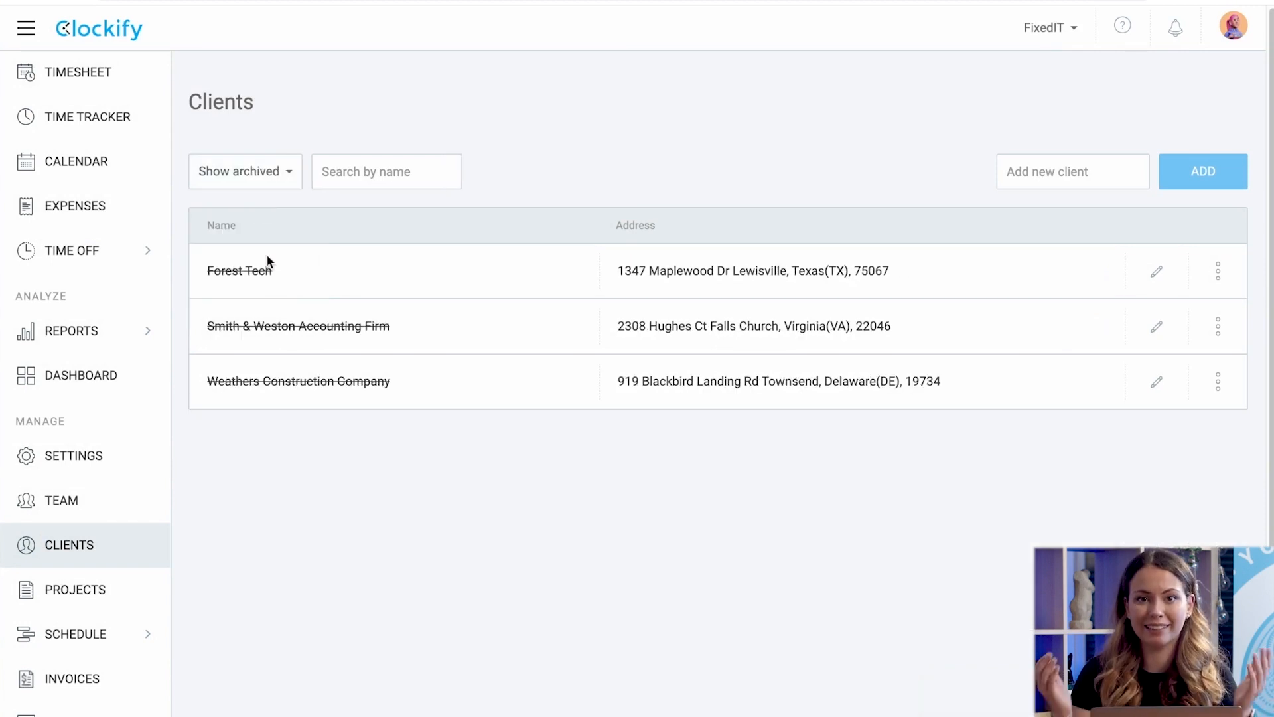
{"action": "left_click", "coordinate": [271, 178]}
{"action": "left_click", "coordinate": [251, 287]}
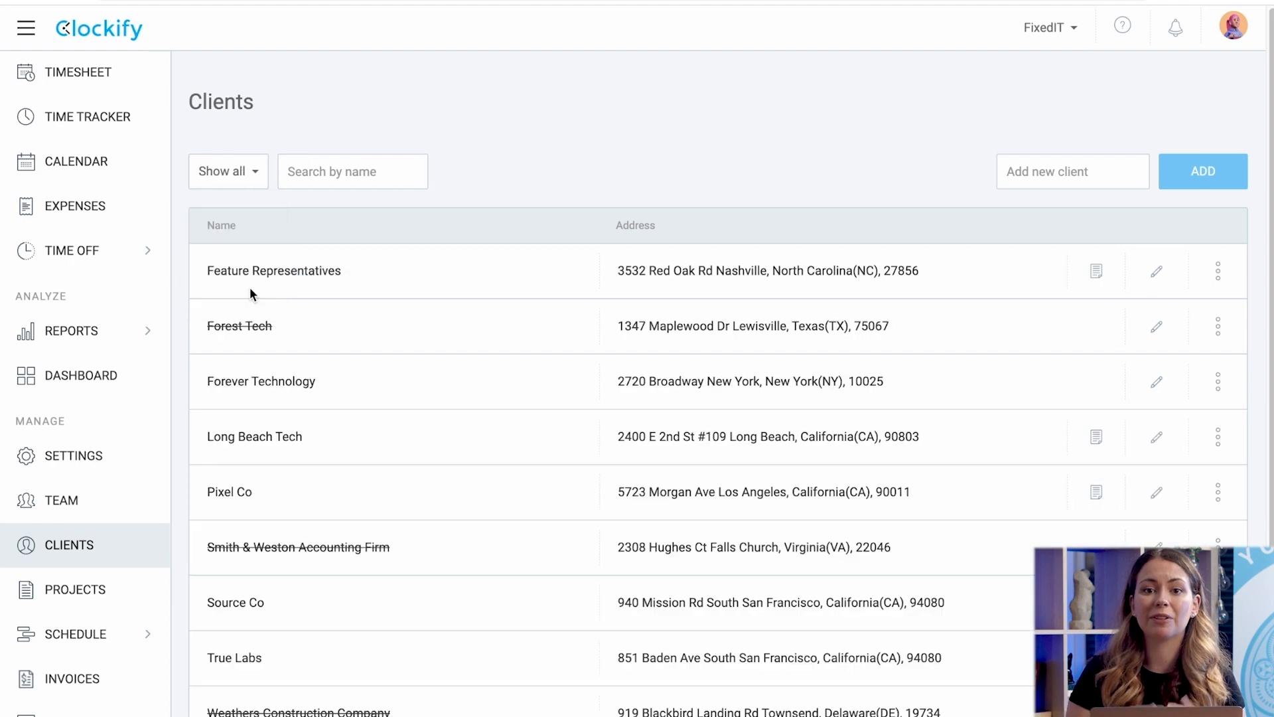
{"action": "left_click", "coordinate": [326, 179]}
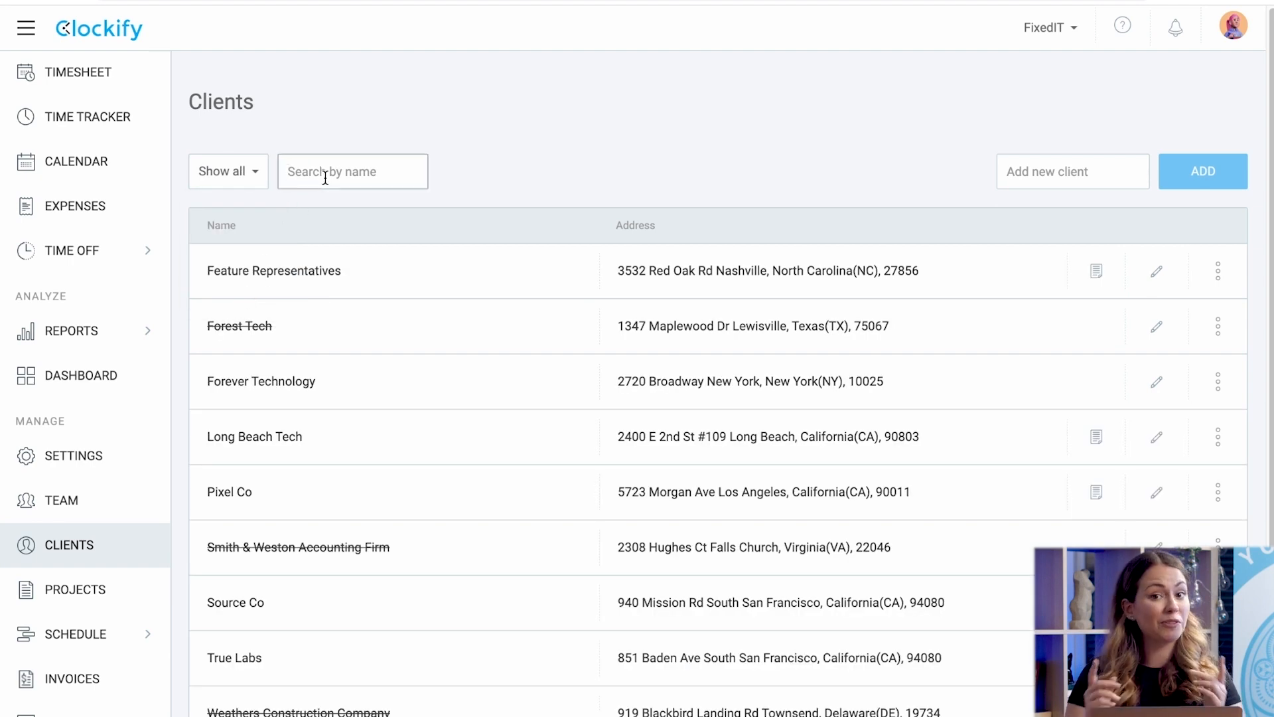
{"action": "type", "text": "worth"}
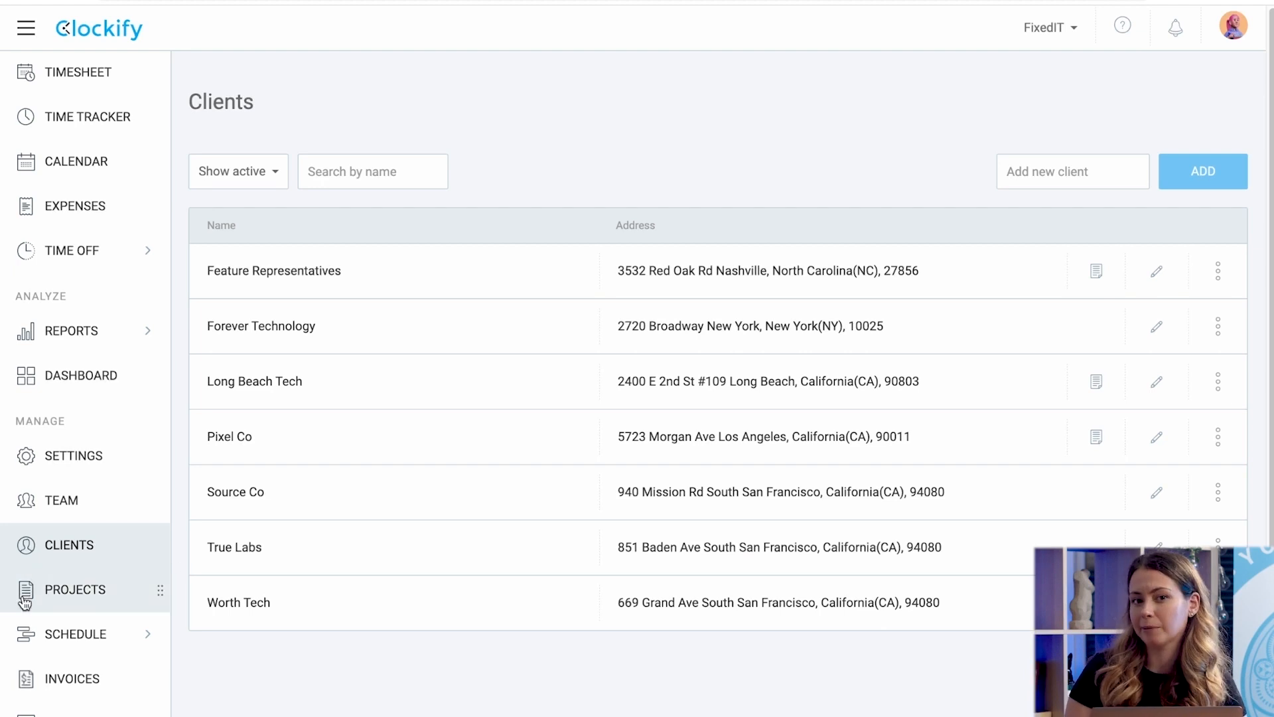
{"action": "left_click", "coordinate": [59, 587]}
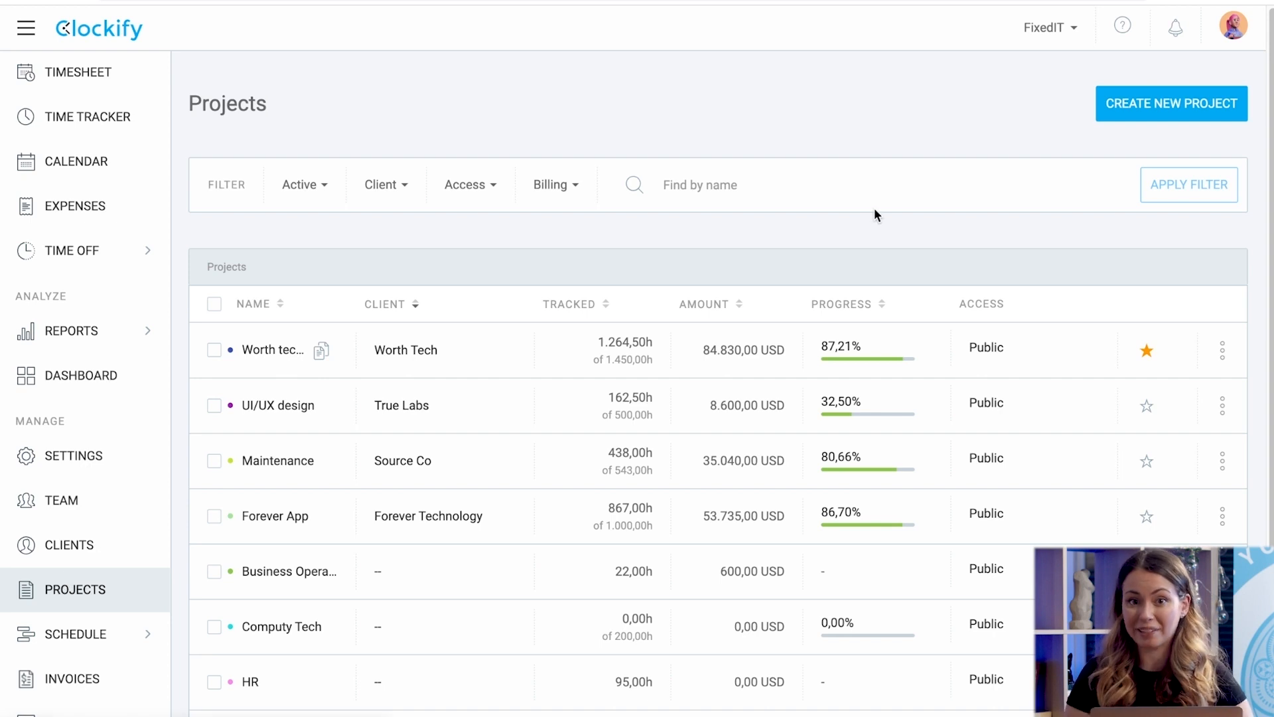
Create the Pixel App project for client Pixel Co with a custom green colour.
{"action": "left_click", "coordinate": [1155, 109]}
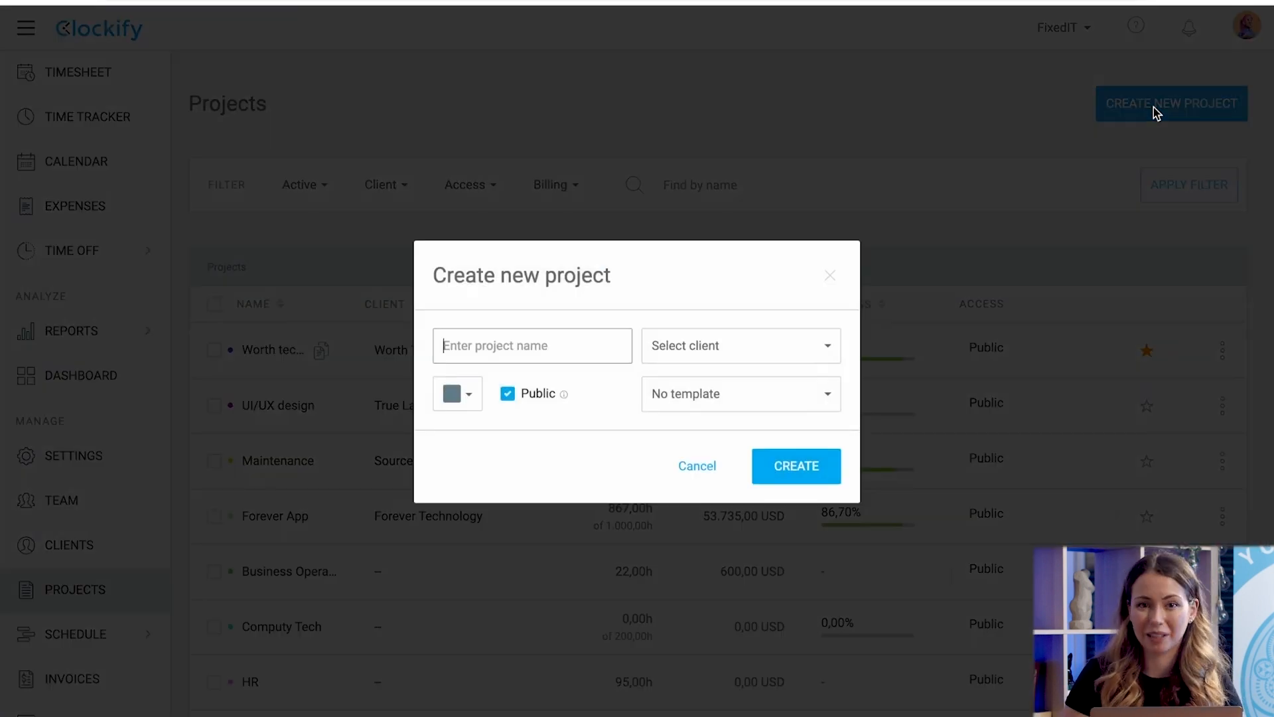
{"action": "type", "text": "Pixel App"}
{"action": "left_click", "coordinate": [697, 349]}
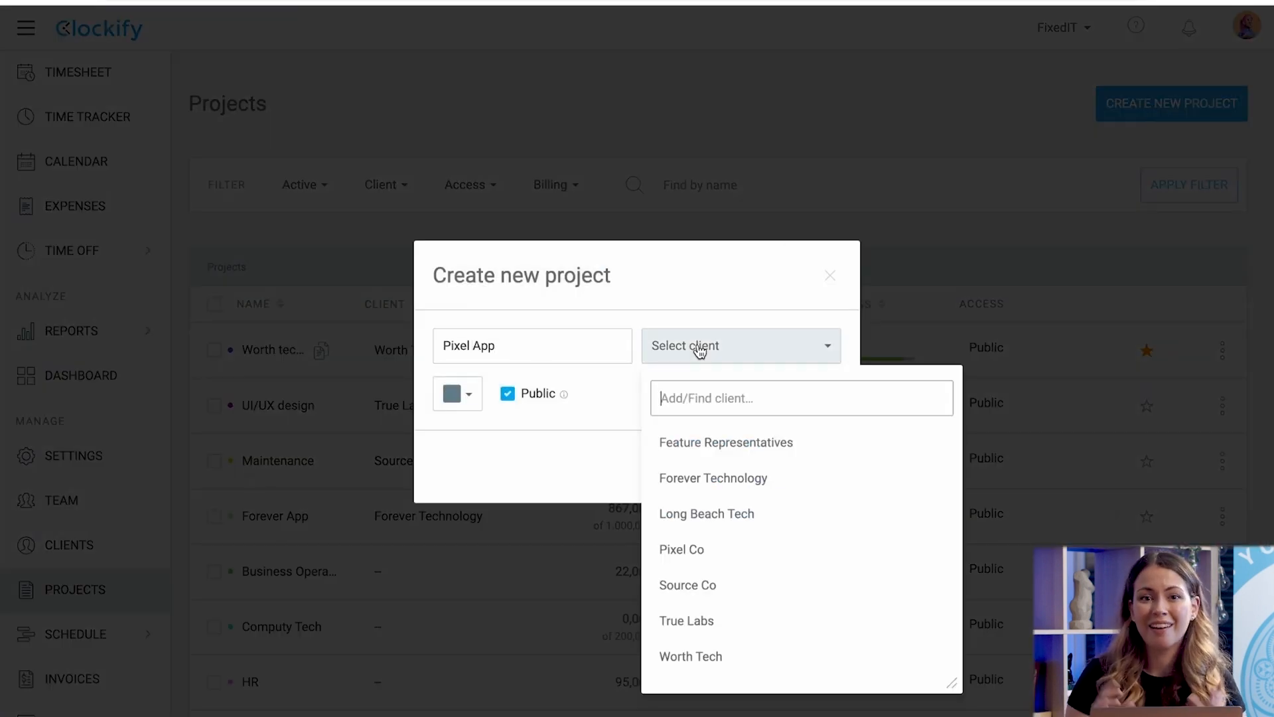
{"action": "left_click", "coordinate": [674, 546]}
{"action": "left_click", "coordinate": [460, 395]}
{"action": "left_click", "coordinate": [473, 511]}
{"action": "left_click", "coordinate": [626, 415]}
{"action": "left_click", "coordinate": [620, 284]}
{"action": "left_click", "coordinate": [783, 465]}
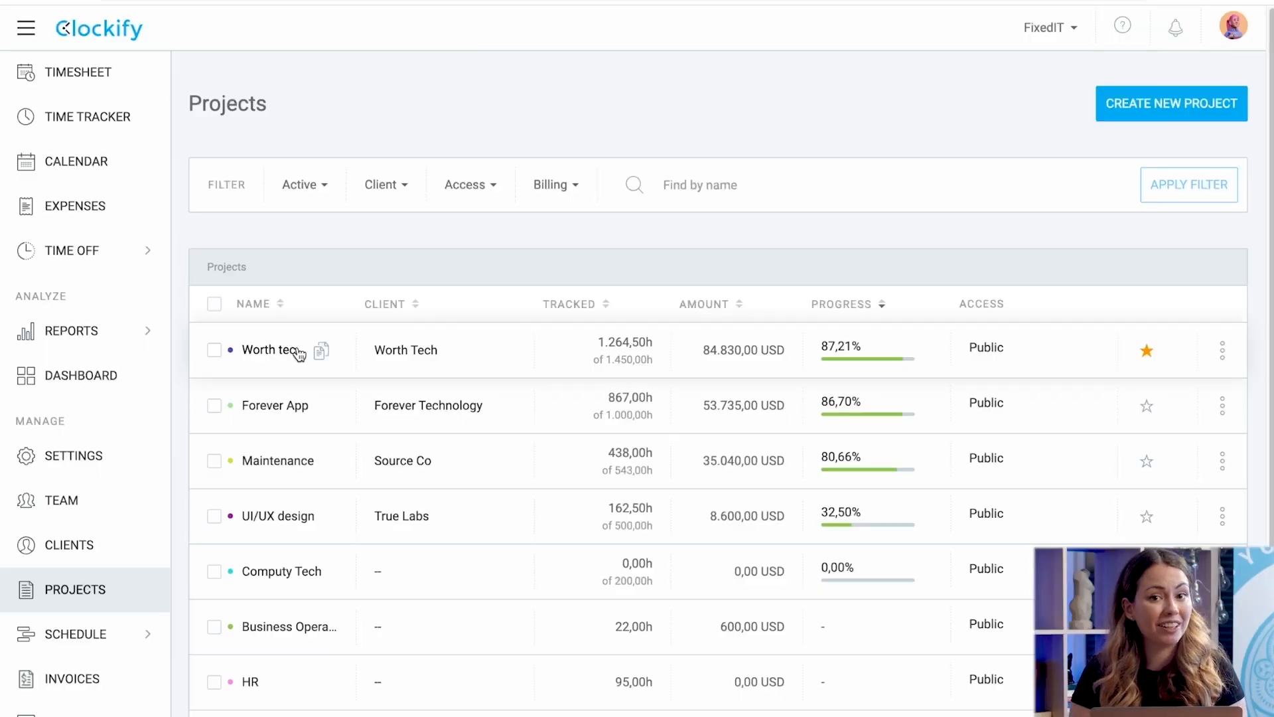
Review the Worth tech app project's tasks, then view the workspace Dashboard.
{"action": "left_click", "coordinate": [285, 349]}
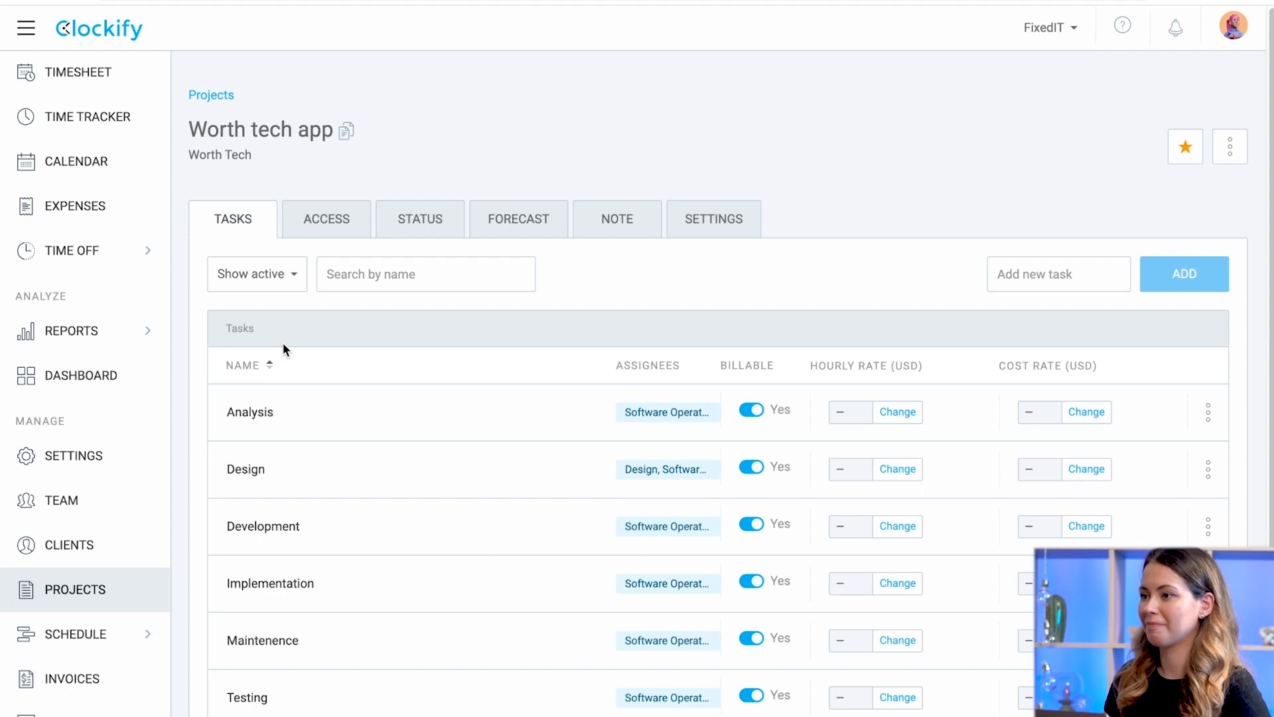
{"action": "scroll", "coordinate": [391, 303], "scroll_direction": "down", "scroll_amount": 3}
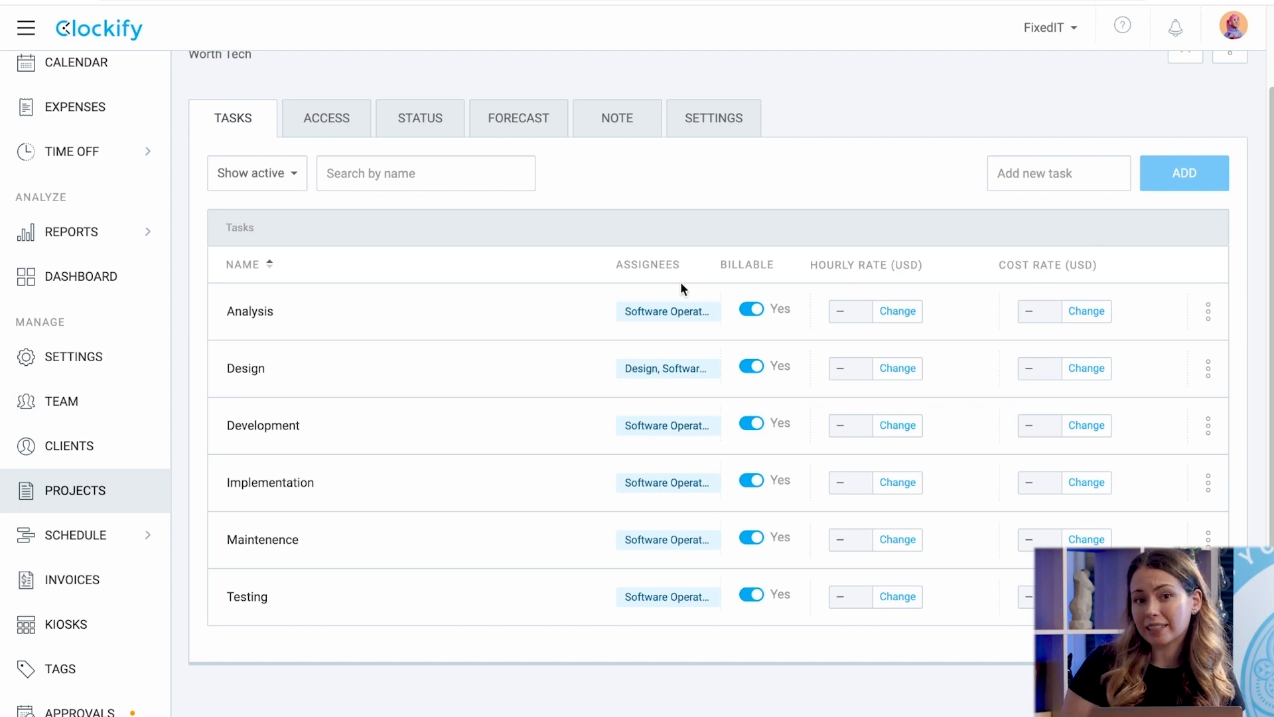
{"action": "left_click", "coordinate": [62, 286]}
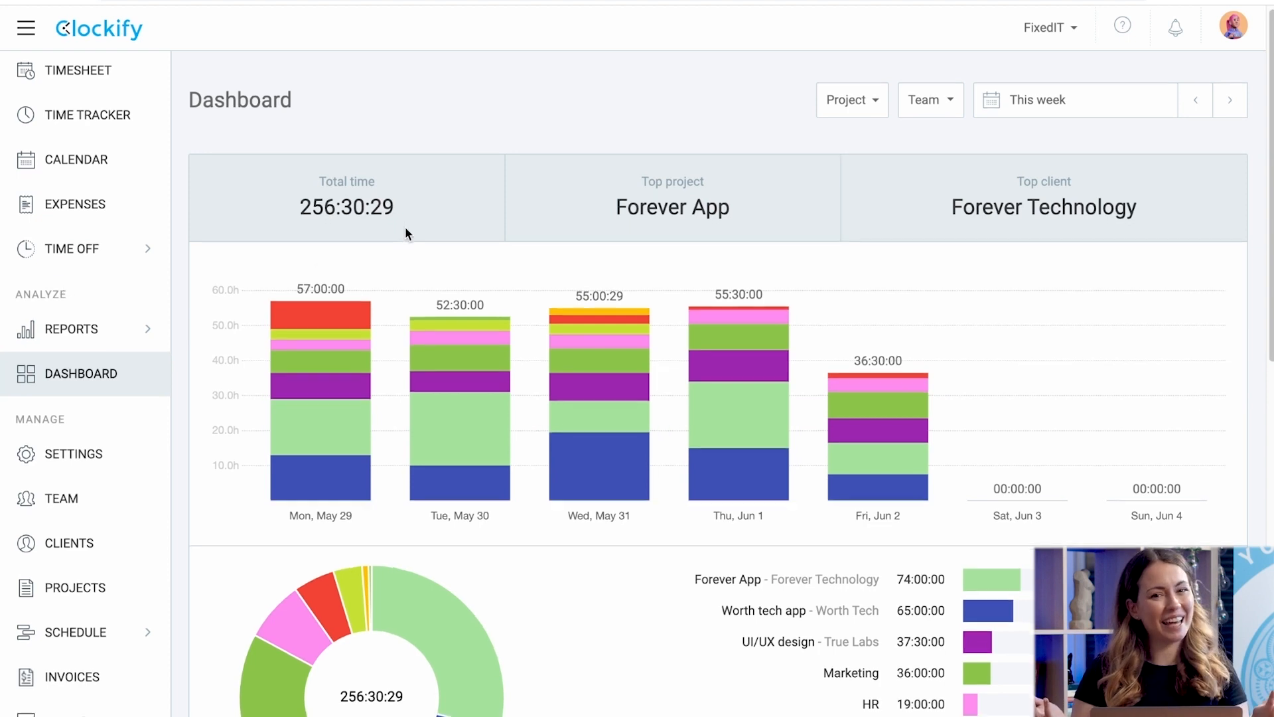
Scroll the Dashboard to Team activities, then go to the Projects list.
{"action": "scroll", "coordinate": [407, 234], "scroll_direction": "down", "scroll_amount": 10}
{"action": "scroll", "coordinate": [406, 232], "scroll_direction": "down", "scroll_amount": 3}
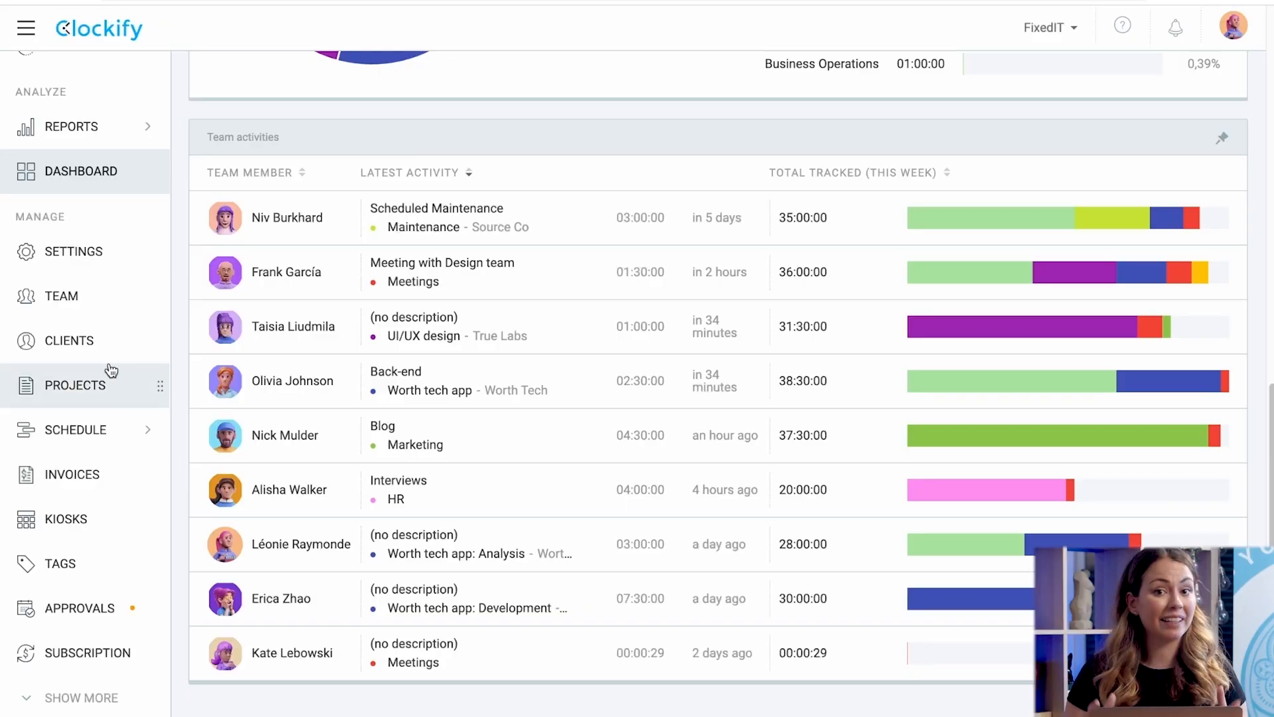
{"action": "left_click", "coordinate": [111, 369]}
Give the Worth tech app a manual time estimate of 1,450 hours, then view its Status tab.
{"action": "left_click", "coordinate": [269, 350]}
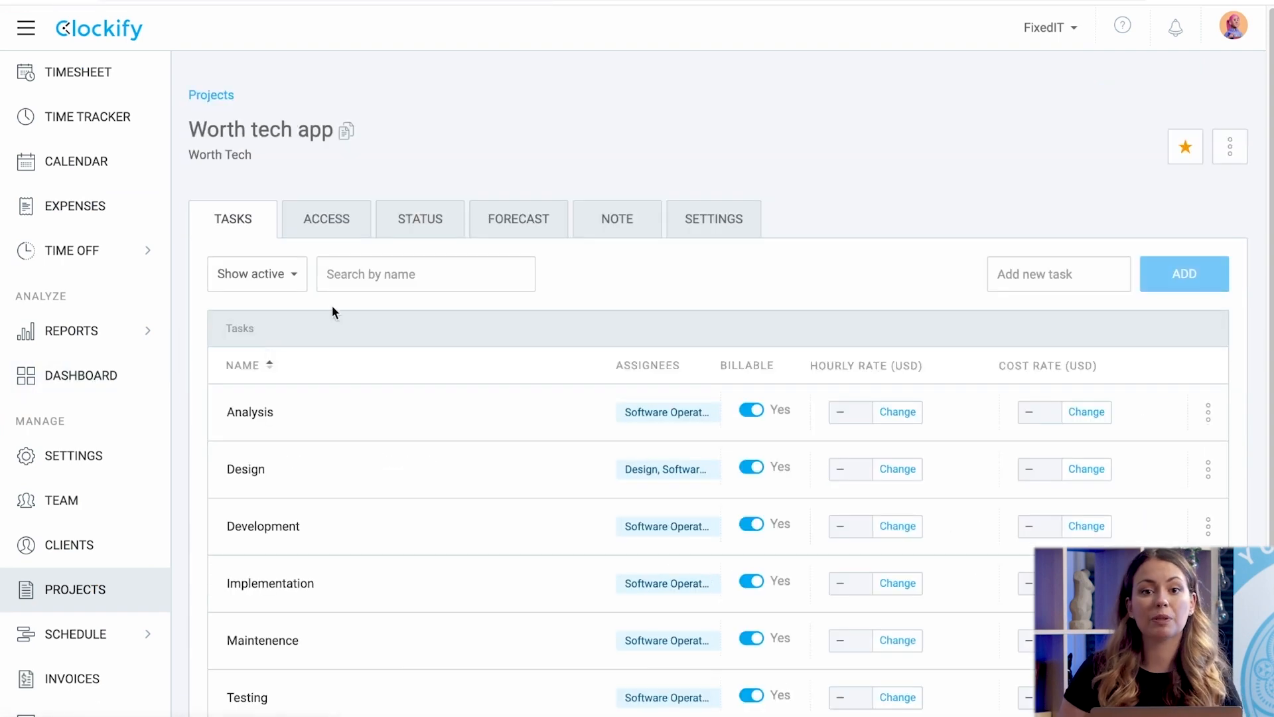
{"action": "left_click", "coordinate": [714, 218]}
{"action": "scroll", "coordinate": [489, 526], "scroll_direction": "down", "scroll_amount": 8}
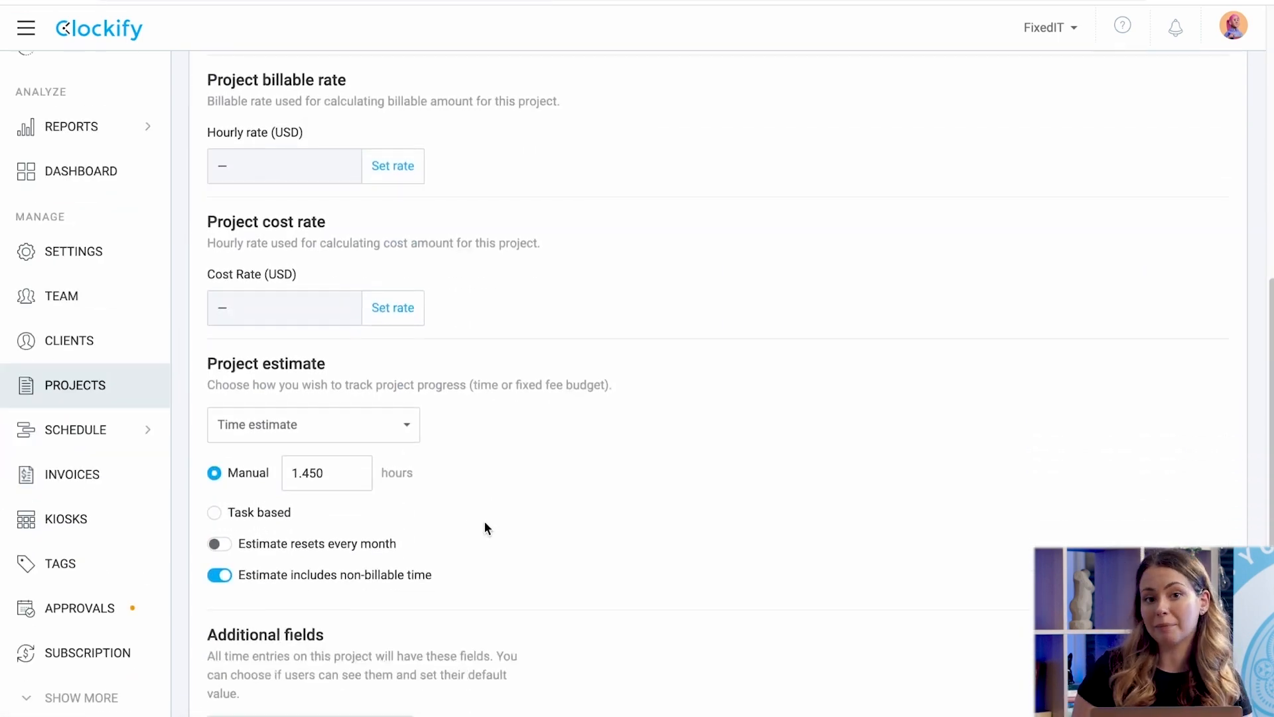
{"action": "left_click", "coordinate": [402, 425]}
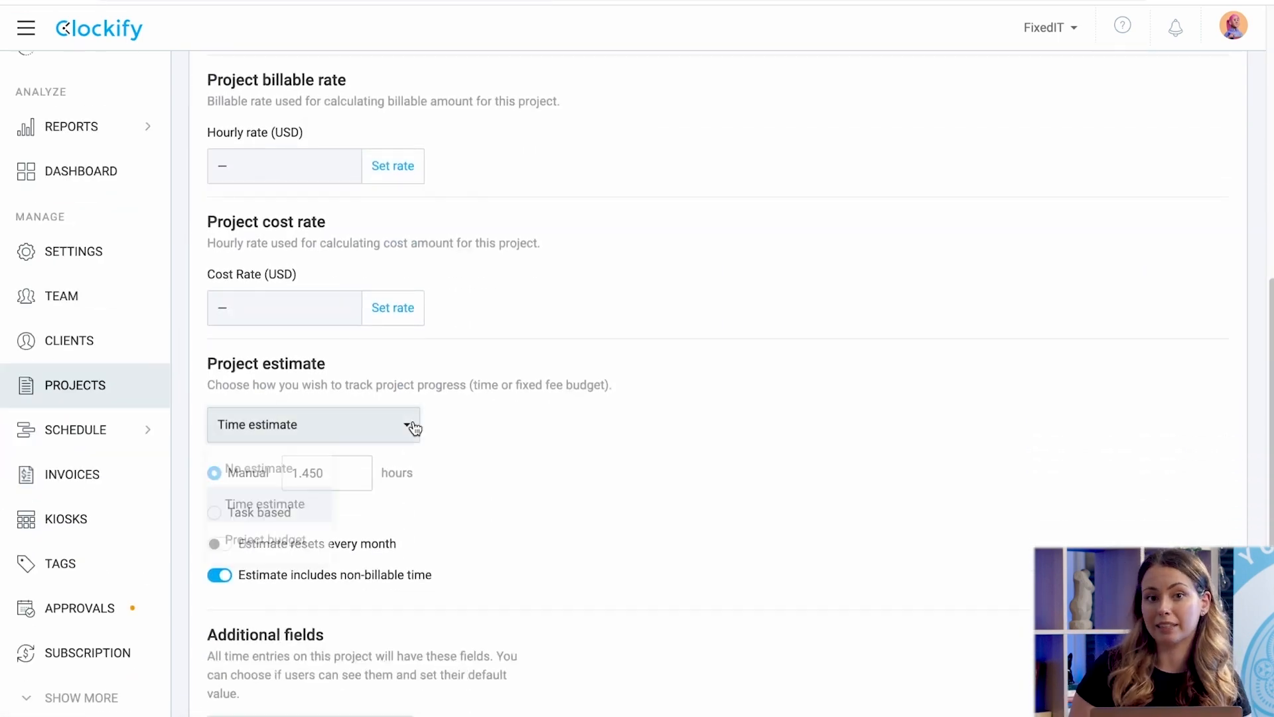
{"action": "left_click", "coordinate": [308, 511]}
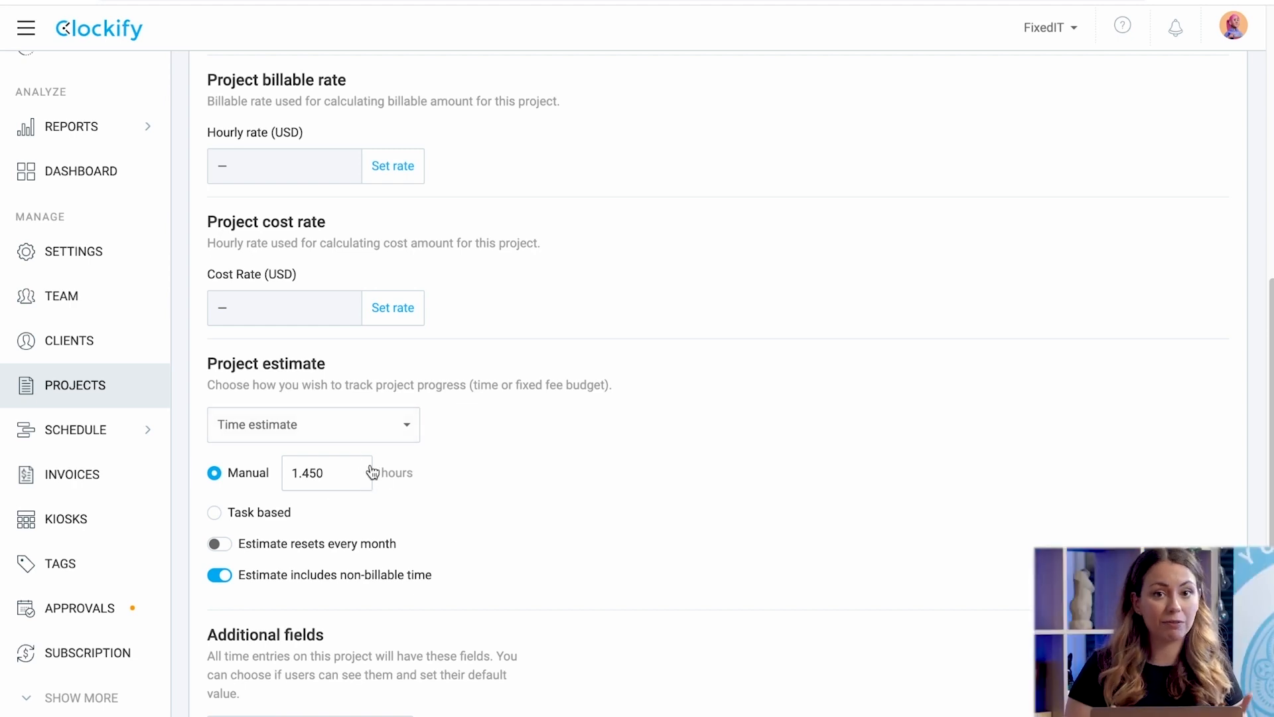
{"action": "left_click", "coordinate": [215, 513]}
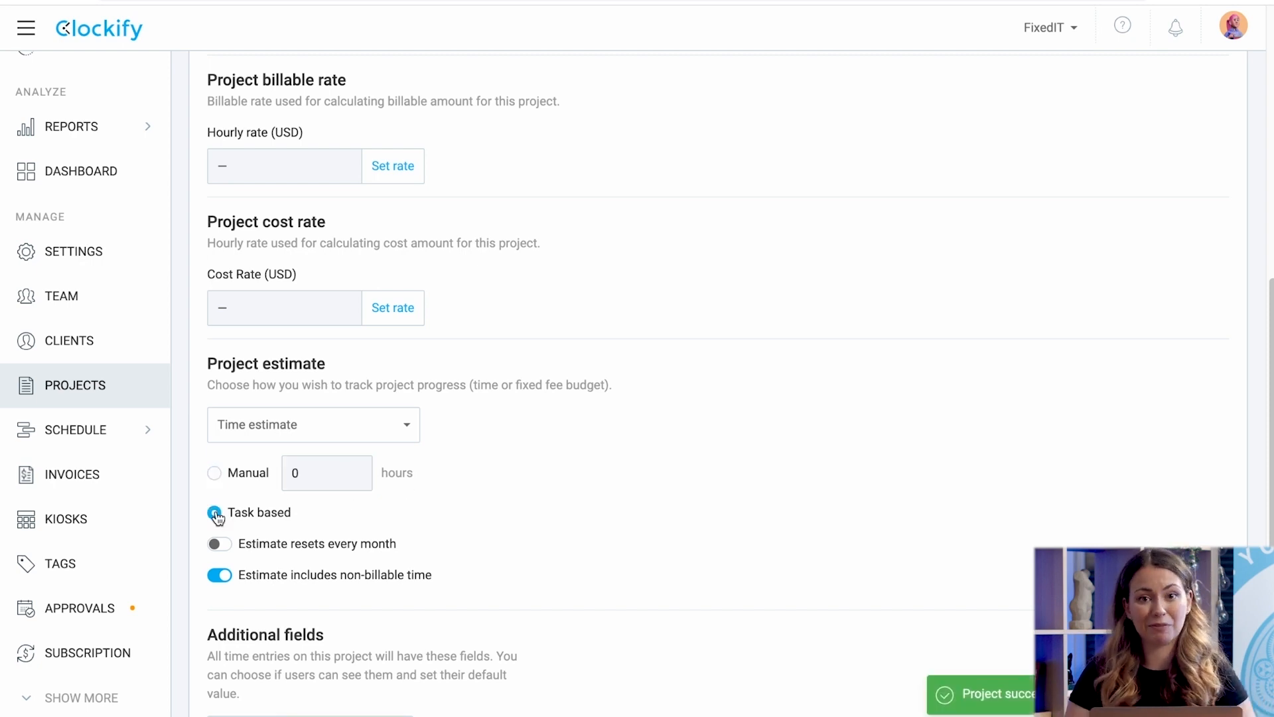
{"action": "left_click", "coordinate": [214, 472]}
{"action": "left_click", "coordinate": [320, 490]}
{"action": "type", "text": "1"}
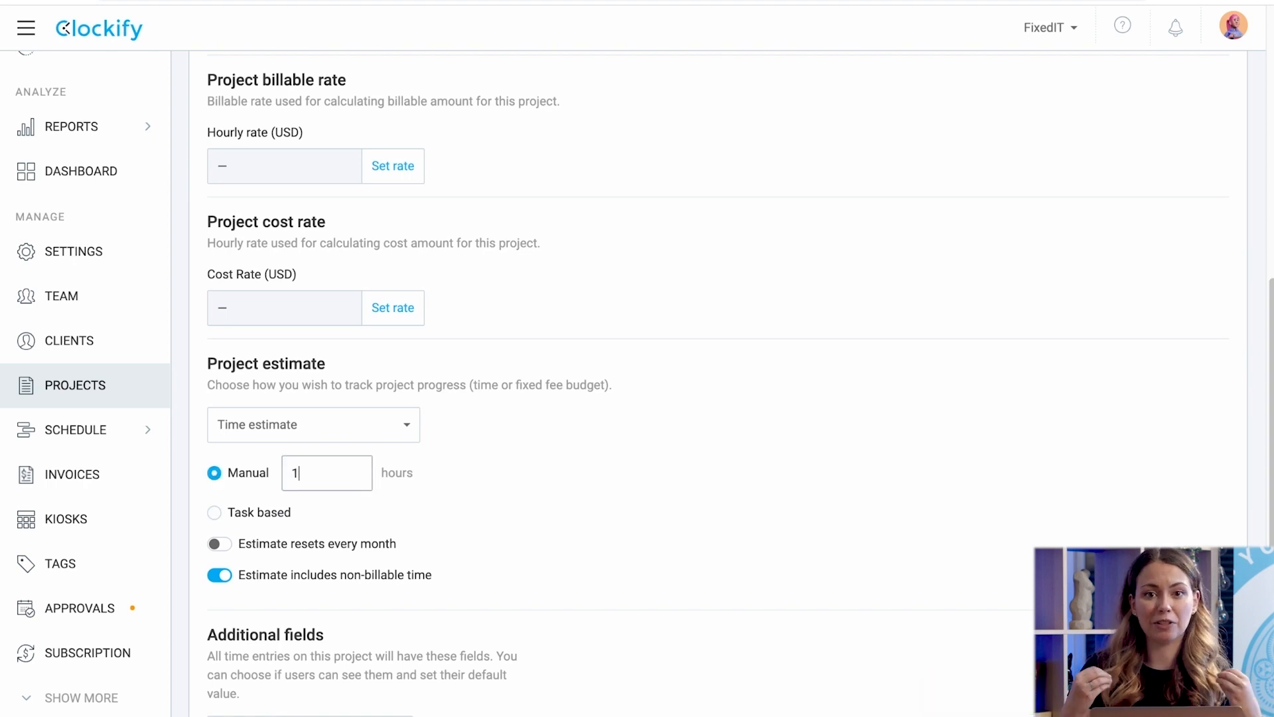
{"action": "left_click", "coordinate": [487, 504]}
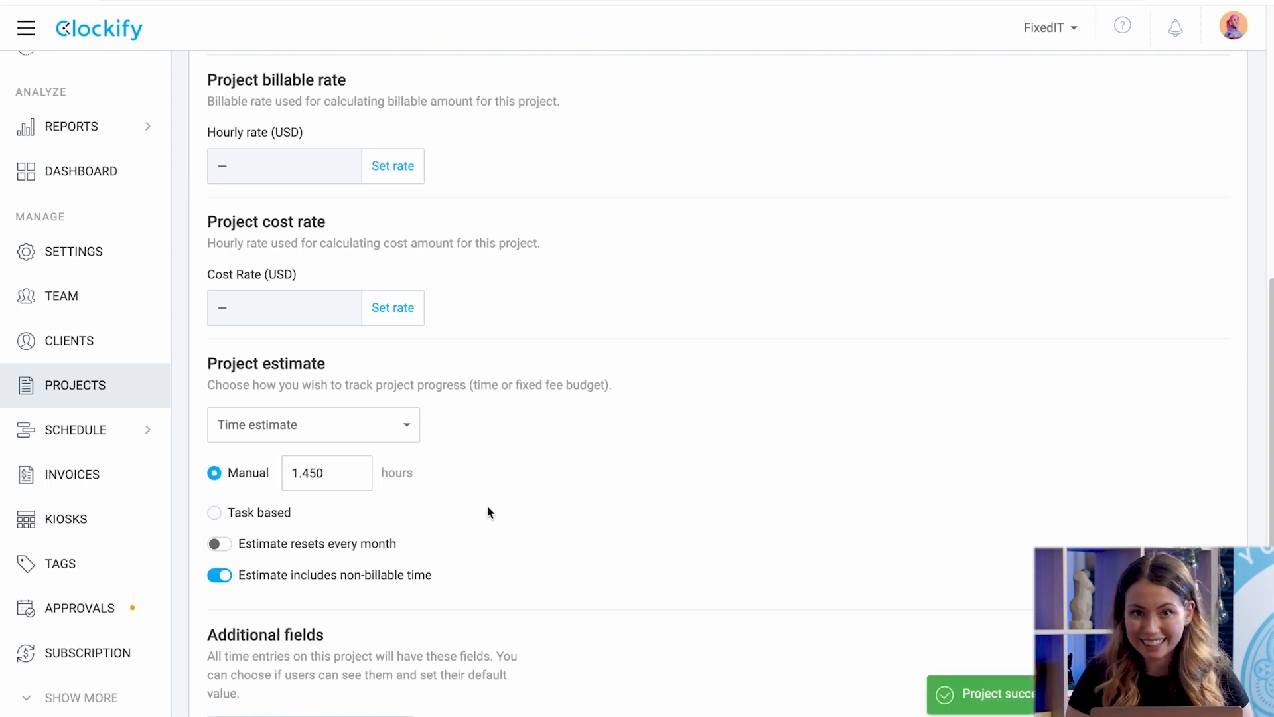
{"action": "scroll", "coordinate": [488, 504], "scroll_direction": "up", "scroll_amount": 10}
{"action": "left_click", "coordinate": [422, 228]}
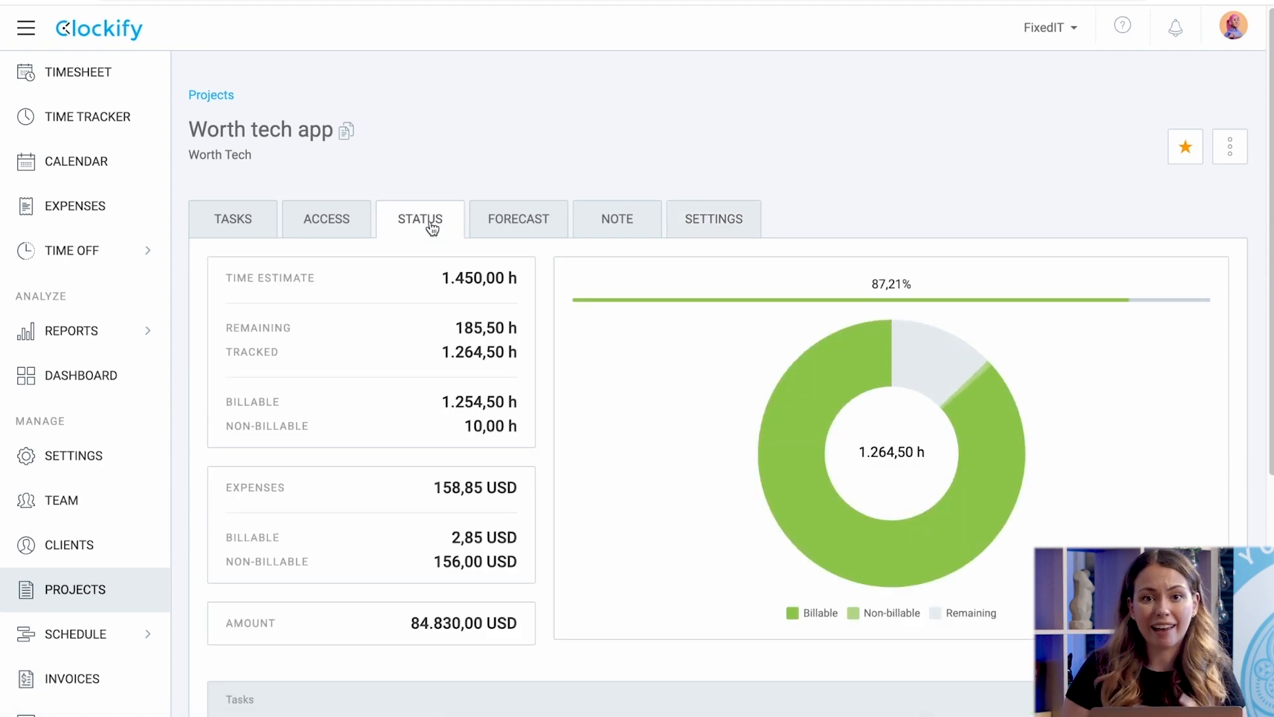
Review the Worth tech app's 1,450 h estimate, tracked hours and Tasks table, then open Forecast.
{"action": "scroll", "coordinate": [428, 227], "scroll_direction": "down", "scroll_amount": 1}
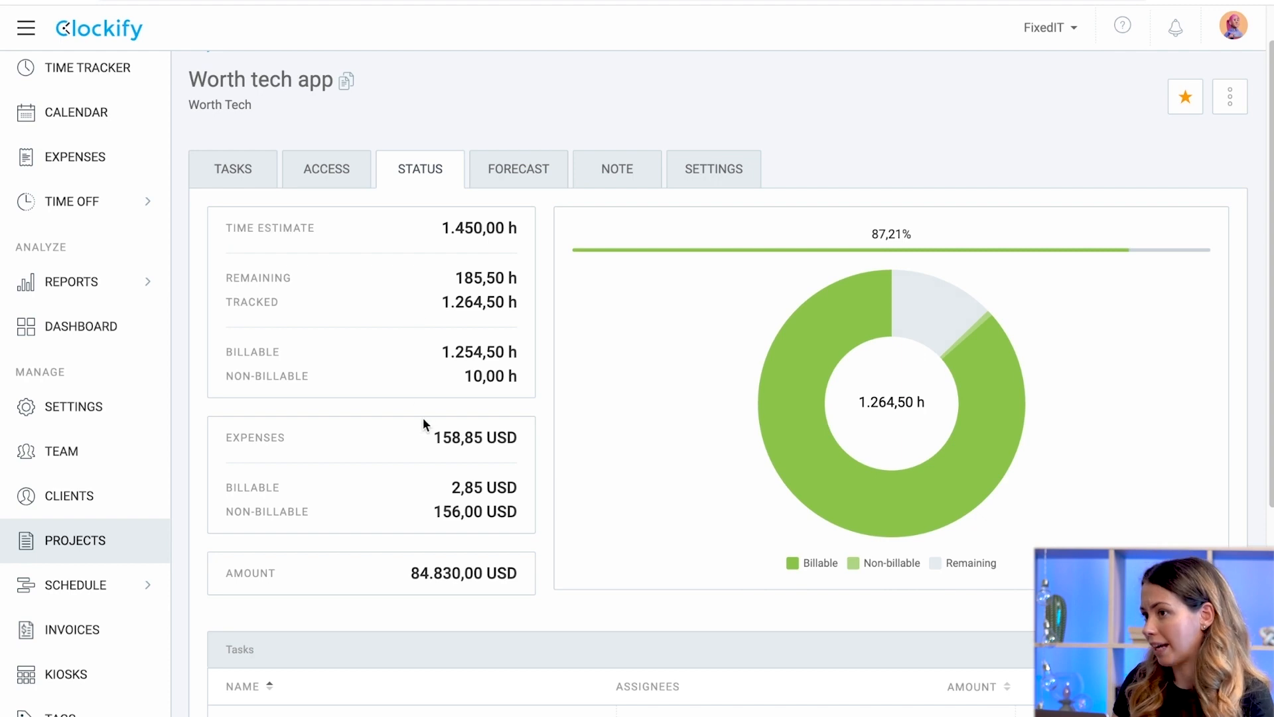
{"action": "scroll", "coordinate": [402, 435], "scroll_direction": "down", "scroll_amount": 5}
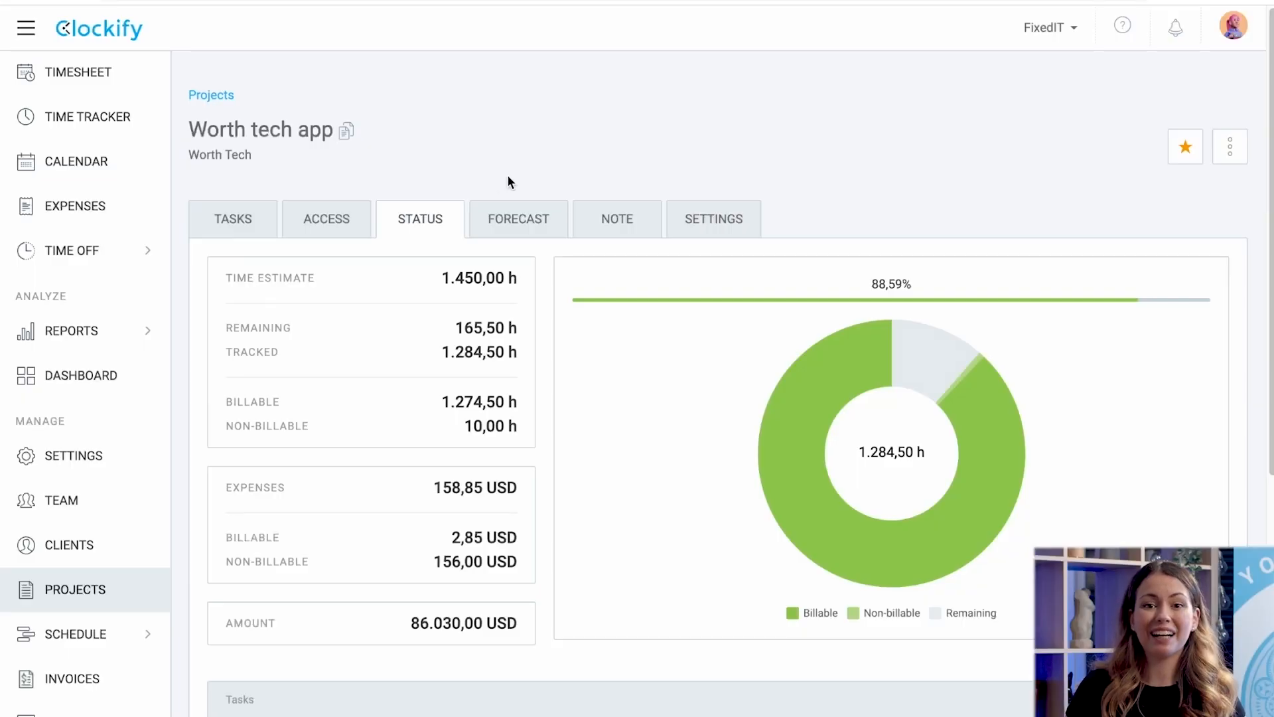
{"action": "left_click", "coordinate": [492, 219]}
Set the Worth tech app forecast range to May 1 – June 30, 2023, grouped by week.
{"action": "left_click", "coordinate": [1044, 282]}
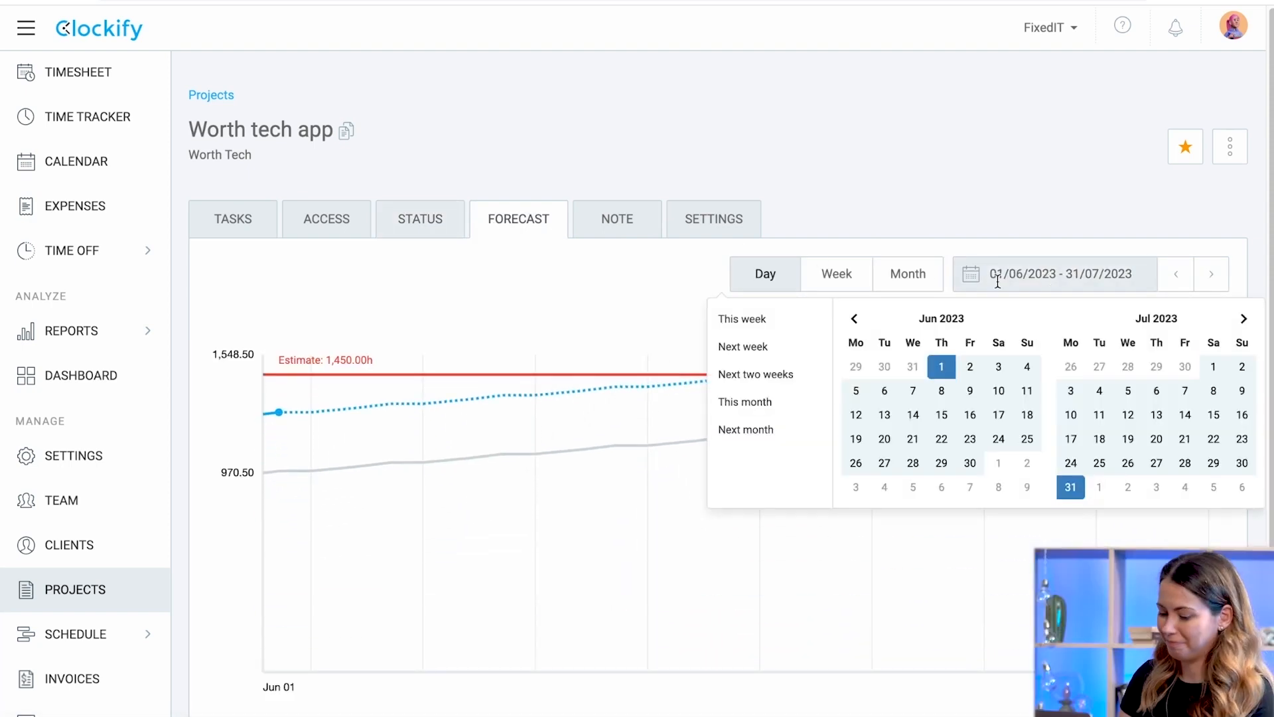
{"action": "left_click", "coordinate": [855, 319]}
{"action": "left_click", "coordinate": [856, 390]}
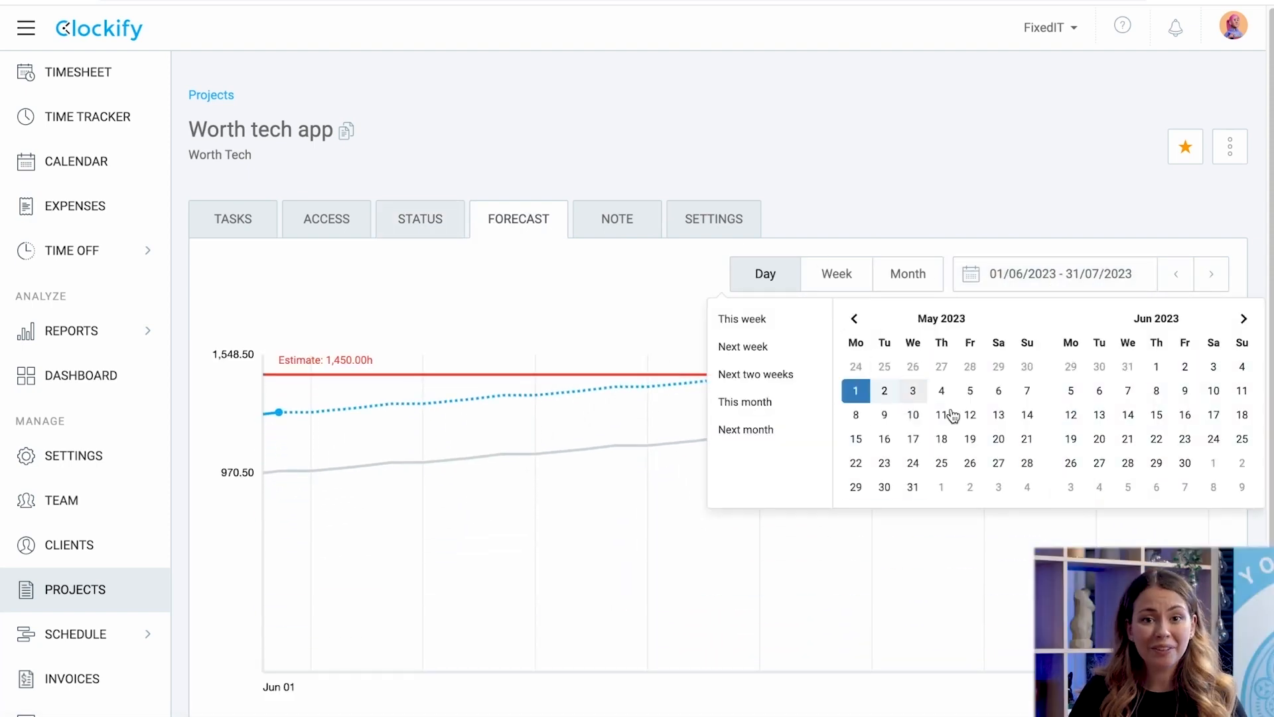
{"action": "left_click", "coordinate": [1186, 462]}
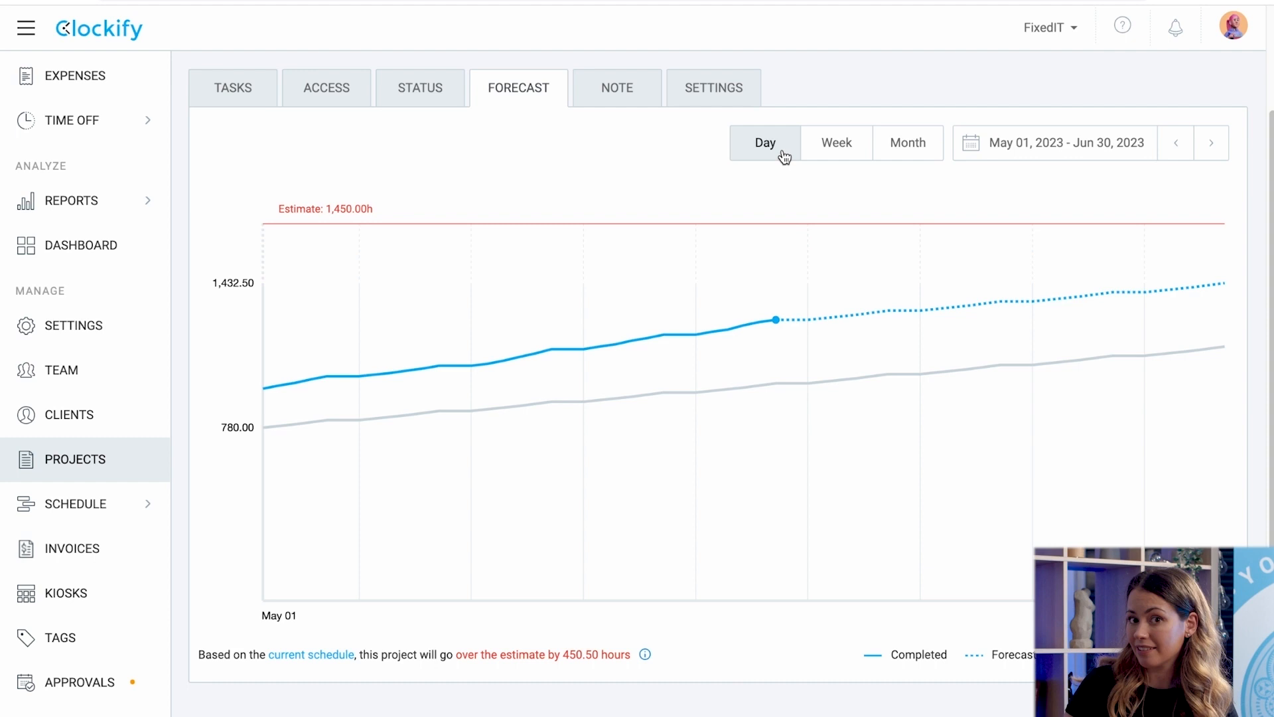
{"action": "left_click", "coordinate": [834, 153]}
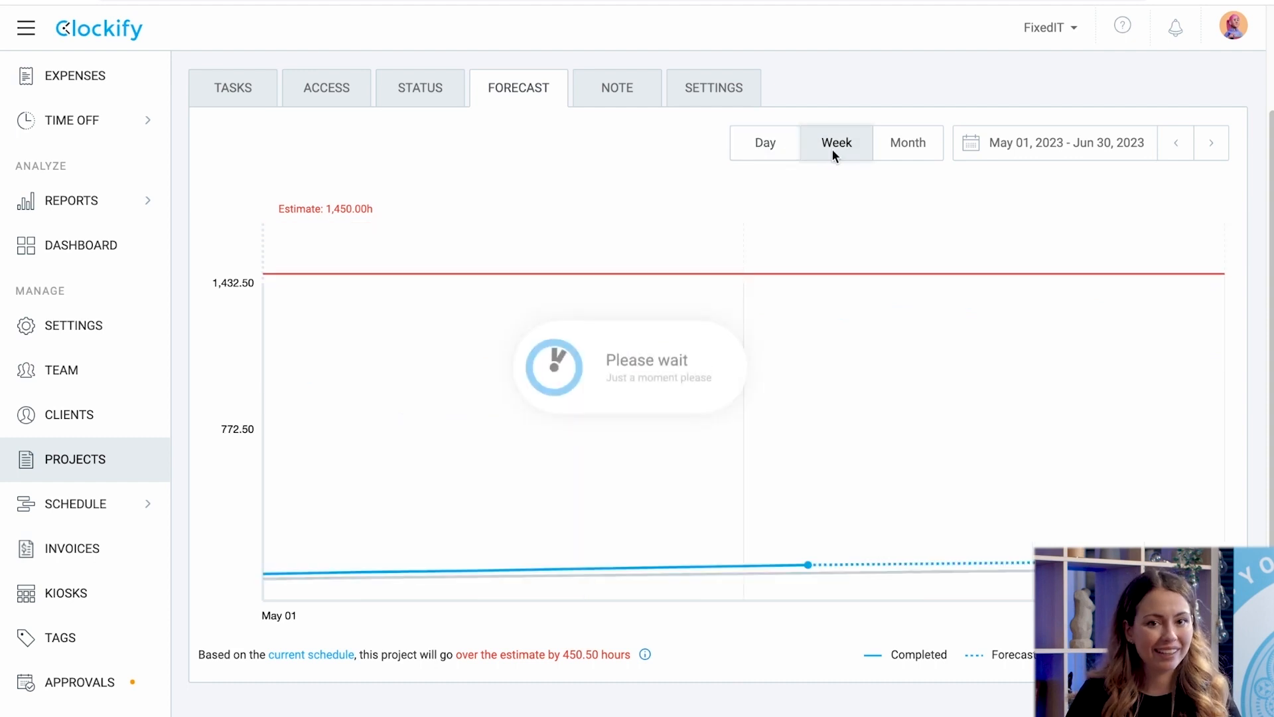
{"action": "left_click", "coordinate": [908, 146]}
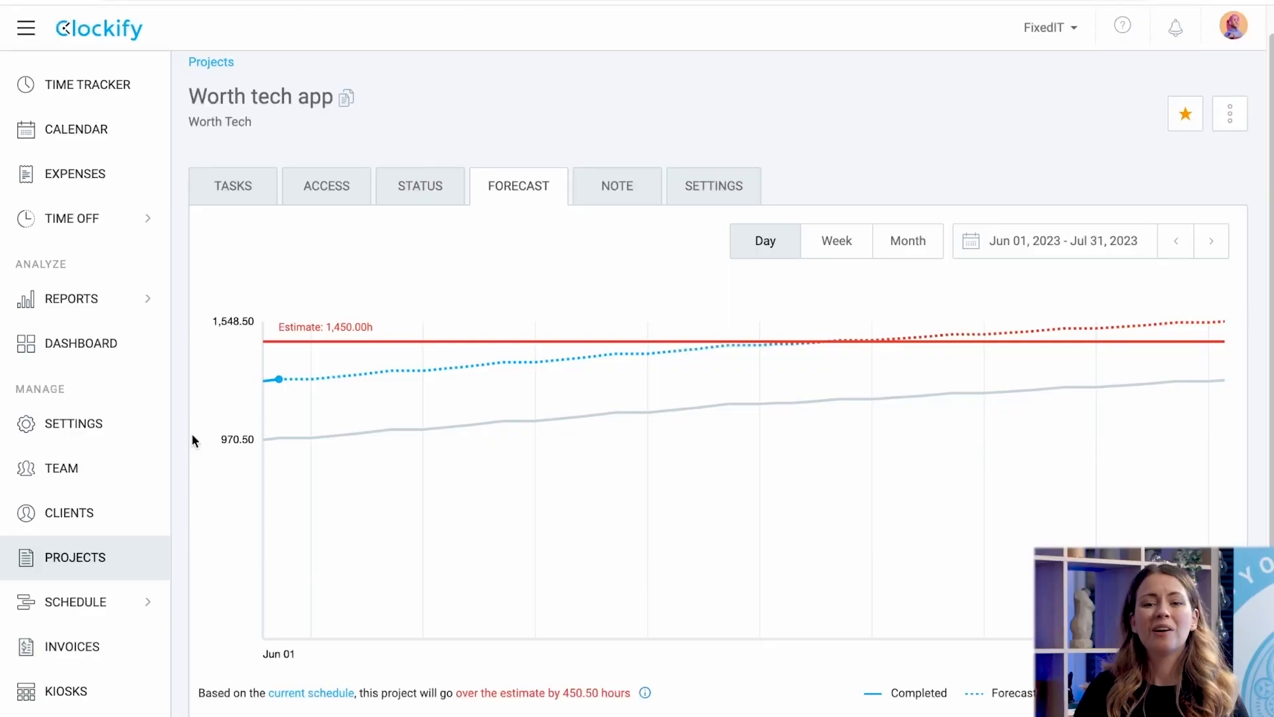
Add a project alert notifying the Workspace admin when 60% of the estimate is reached.
{"action": "left_click", "coordinate": [142, 426]}
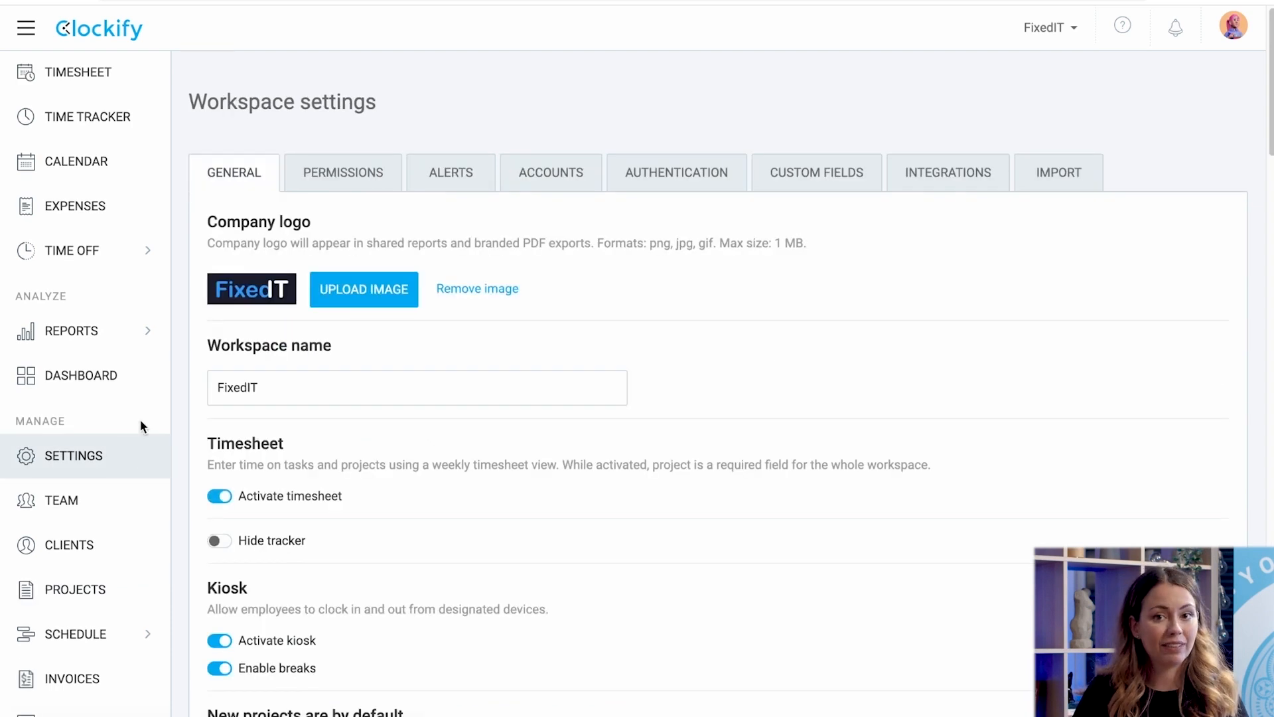
{"action": "left_click", "coordinate": [430, 174]}
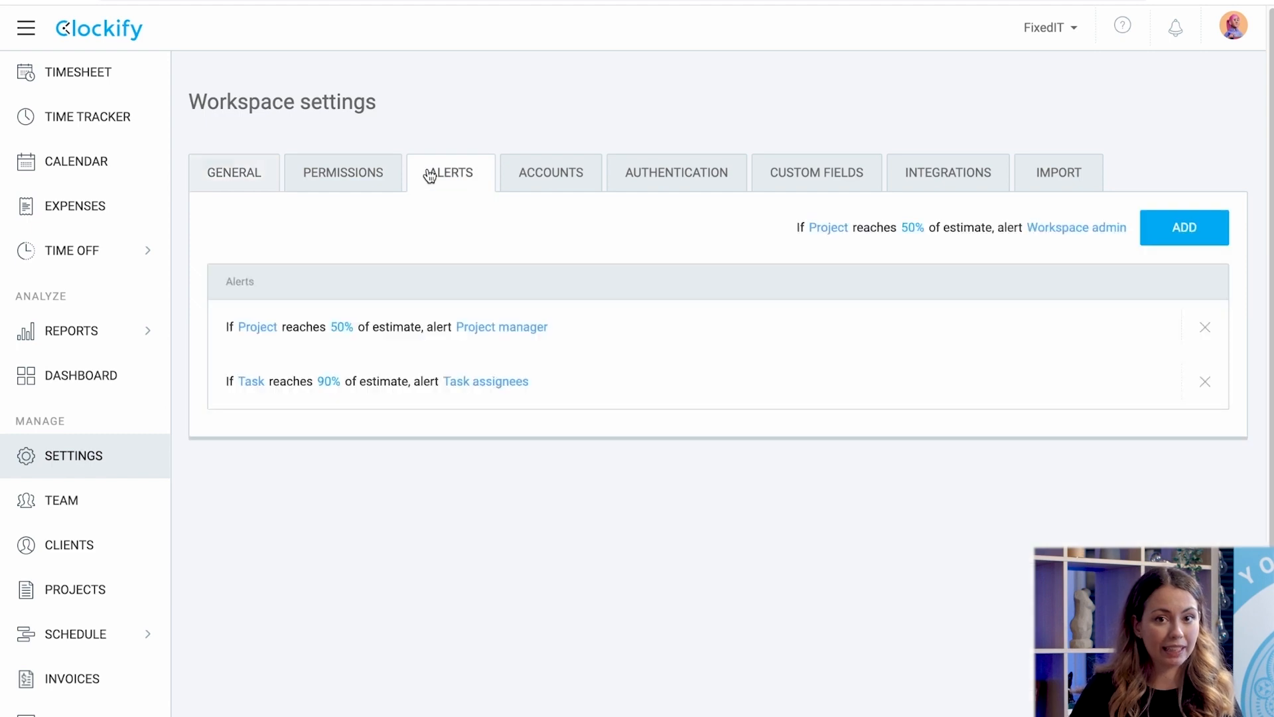
{"action": "left_click", "coordinate": [1071, 227]}
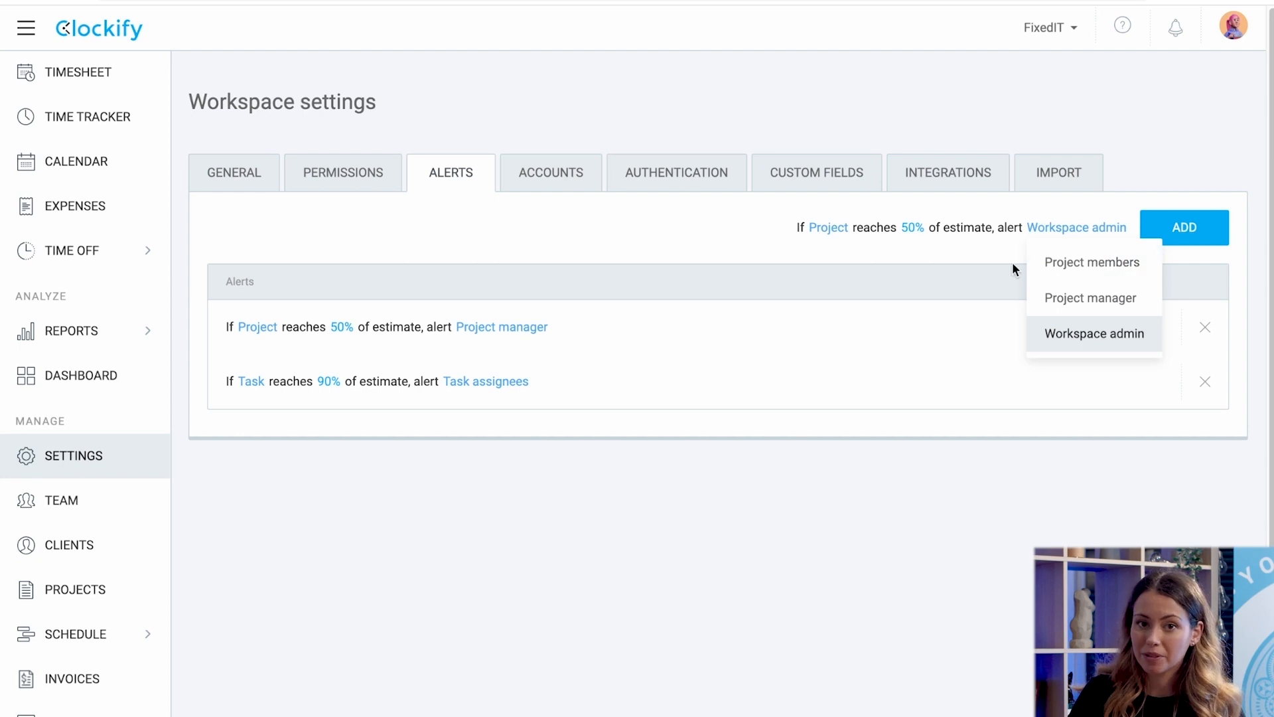
{"action": "left_click", "coordinate": [990, 261]}
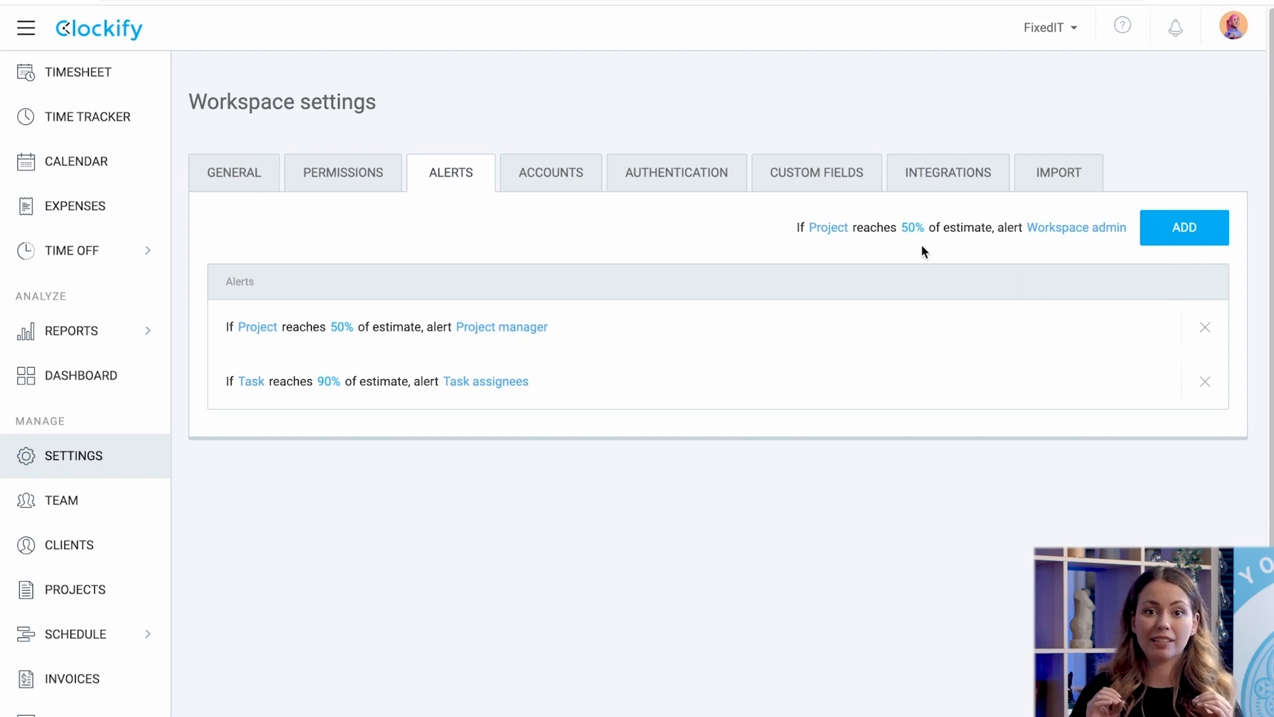
{"action": "left_click", "coordinate": [914, 228]}
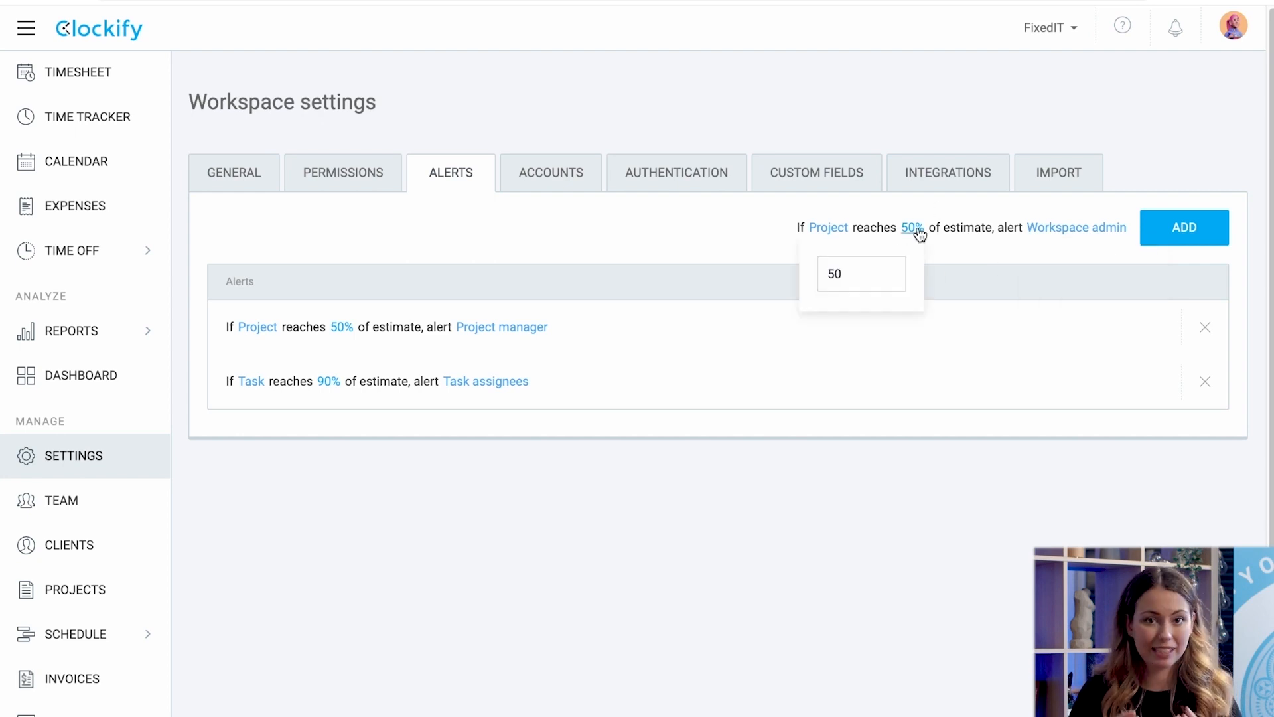
{"action": "double_click", "coordinate": [881, 276]}
{"action": "type", "text": "60"}
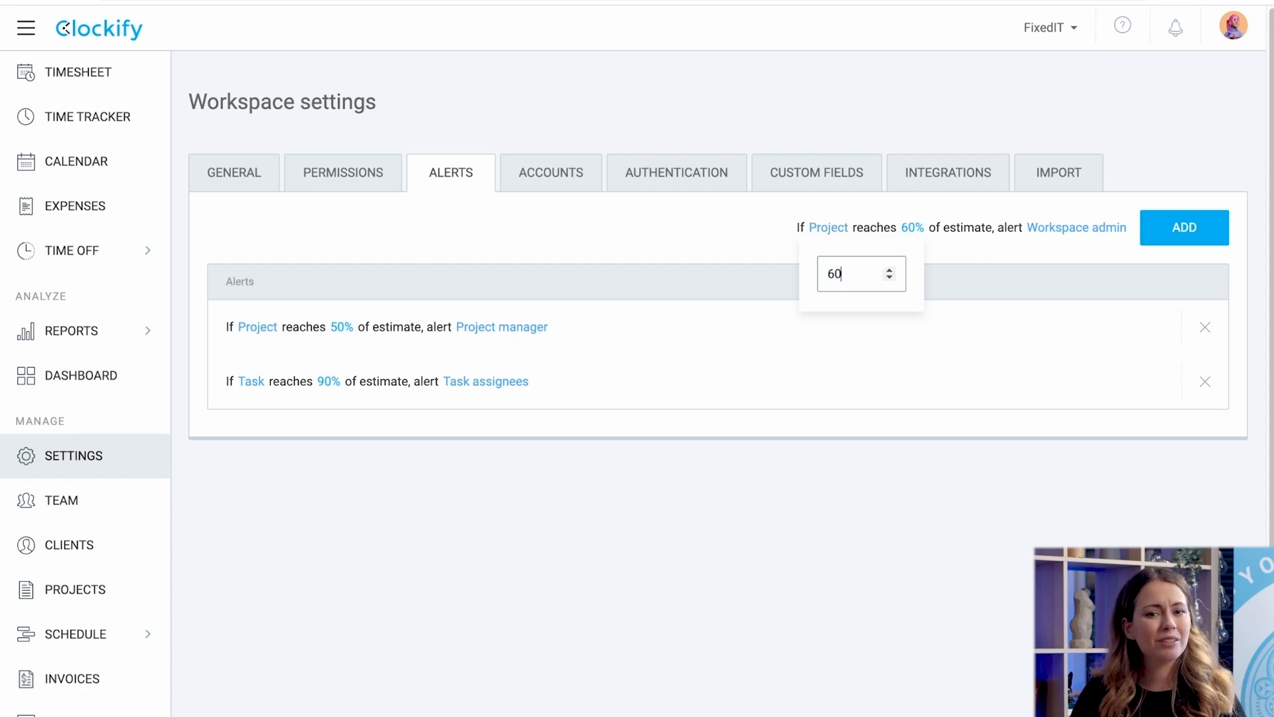
{"action": "left_click", "coordinate": [1179, 225]}
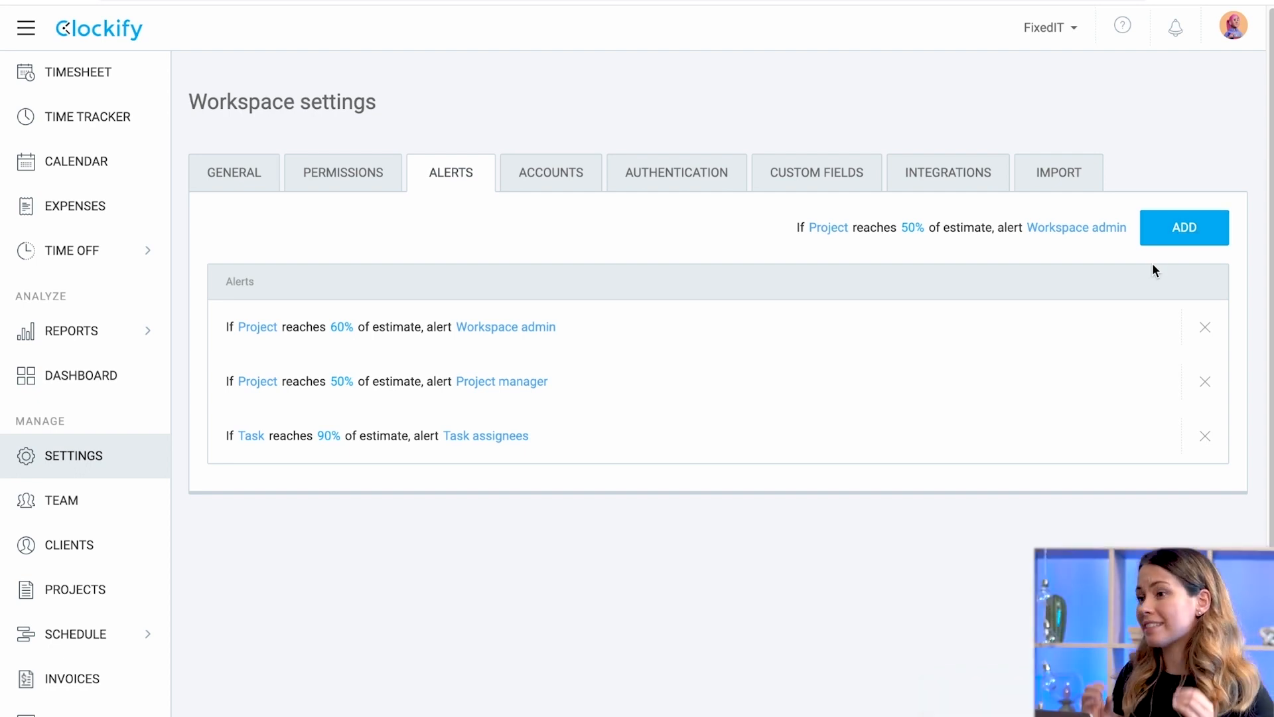
{"action": "left_click", "coordinate": [123, 601]}
Make Forever App a project template and confirm it appears in the new-project template list.
{"action": "left_click", "coordinate": [1222, 405]}
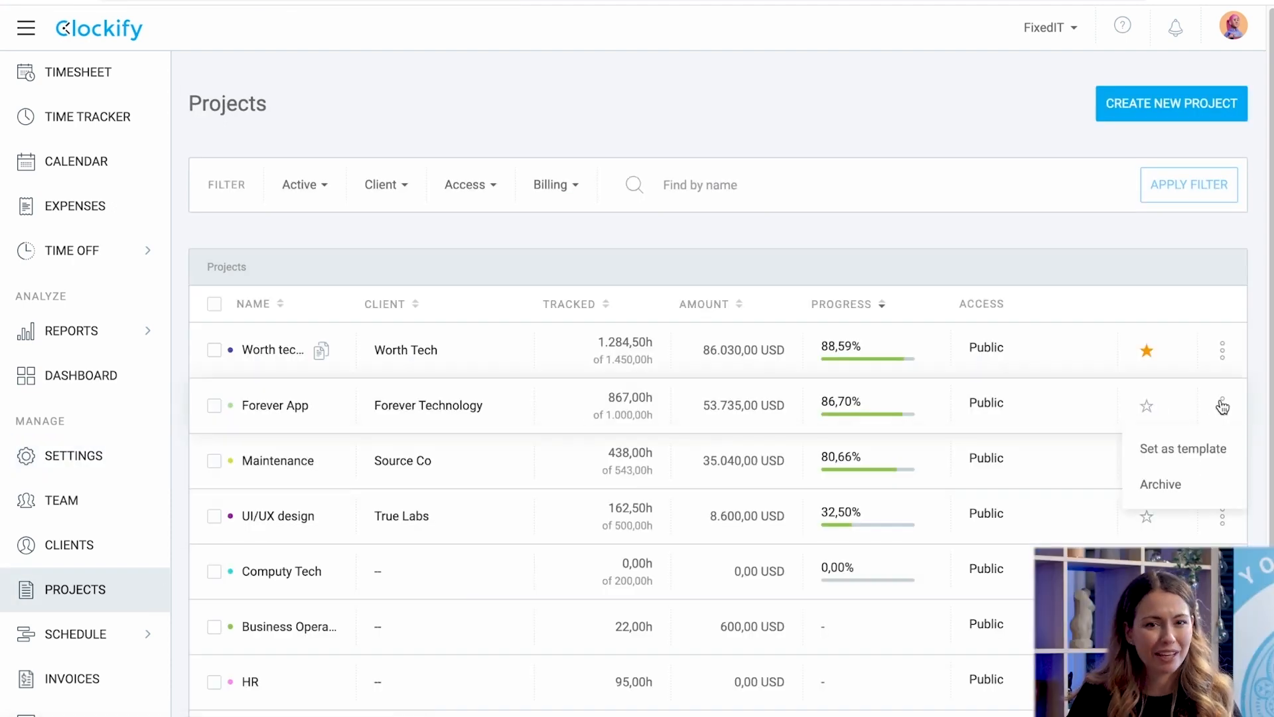
{"action": "left_click", "coordinate": [1183, 449]}
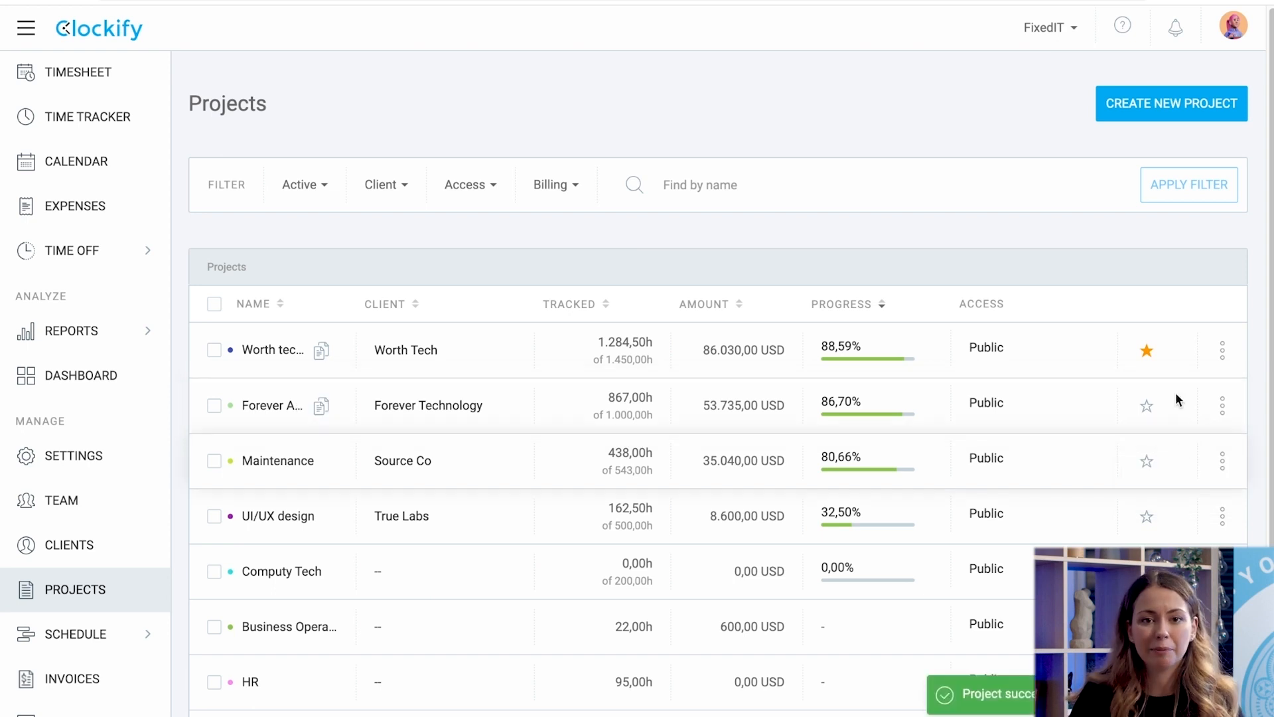
{"action": "left_click", "coordinate": [1170, 106]}
{"action": "left_click", "coordinate": [763, 403]}
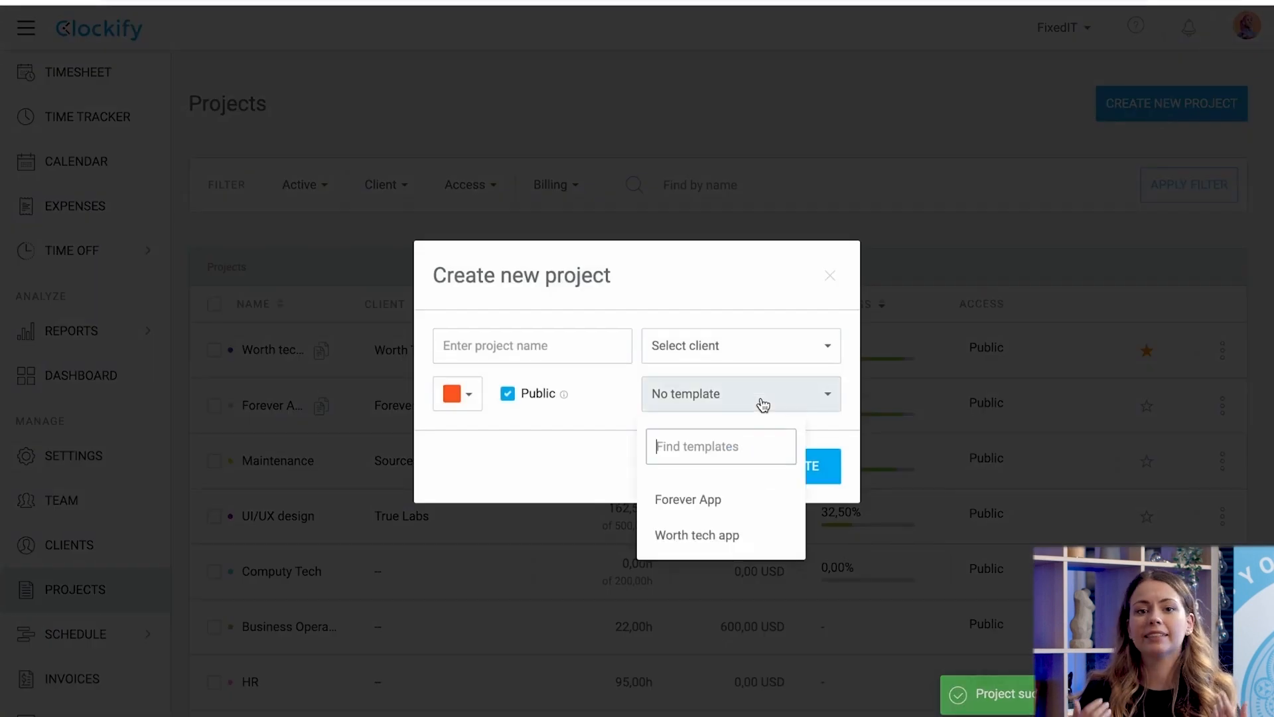
{"action": "left_click", "coordinate": [731, 499]}
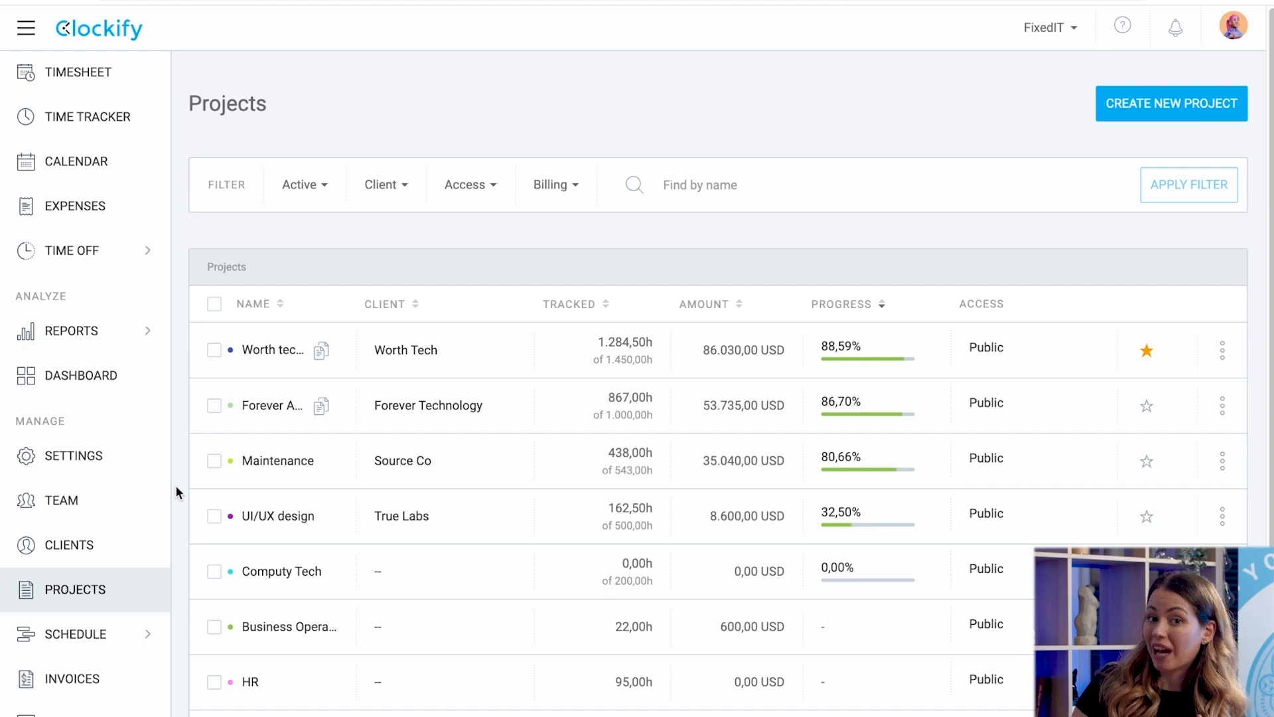
Check the Worth tech app's access settings: its two members, Manager role and Software Operations group.
{"action": "left_click", "coordinate": [123, 503]}
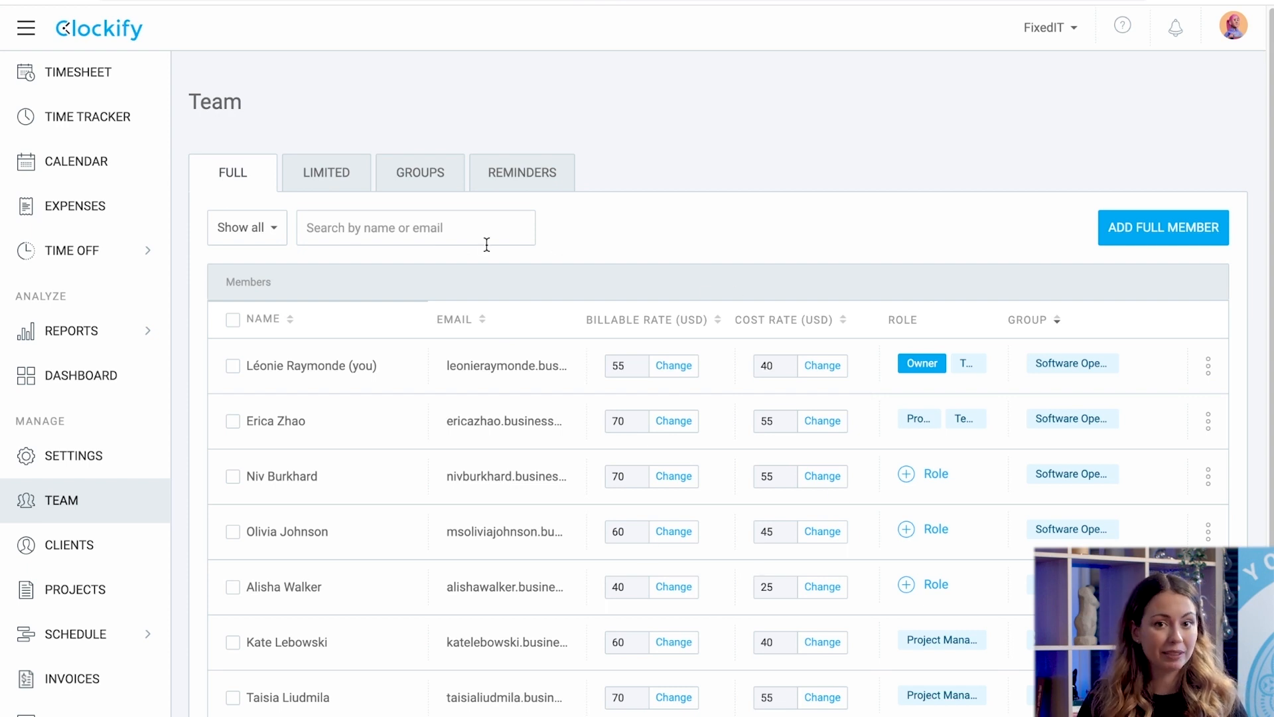
{"action": "left_click", "coordinate": [75, 606]}
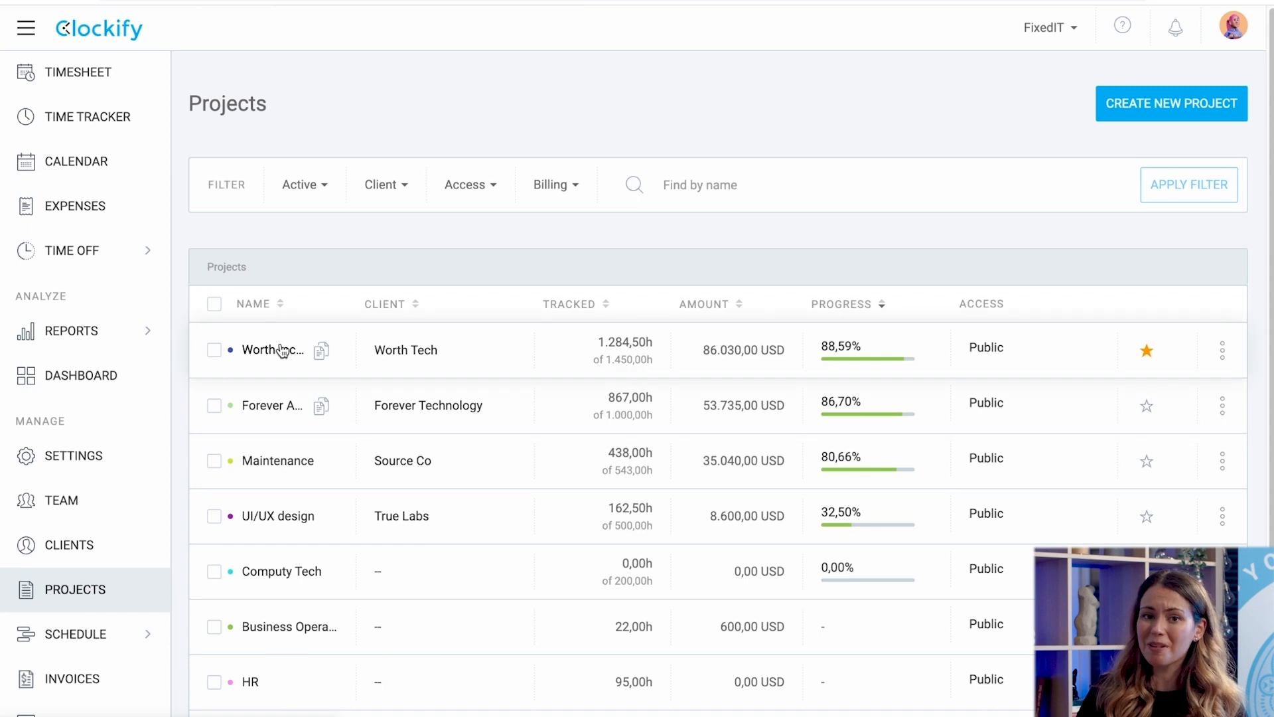
{"action": "left_click", "coordinate": [280, 343]}
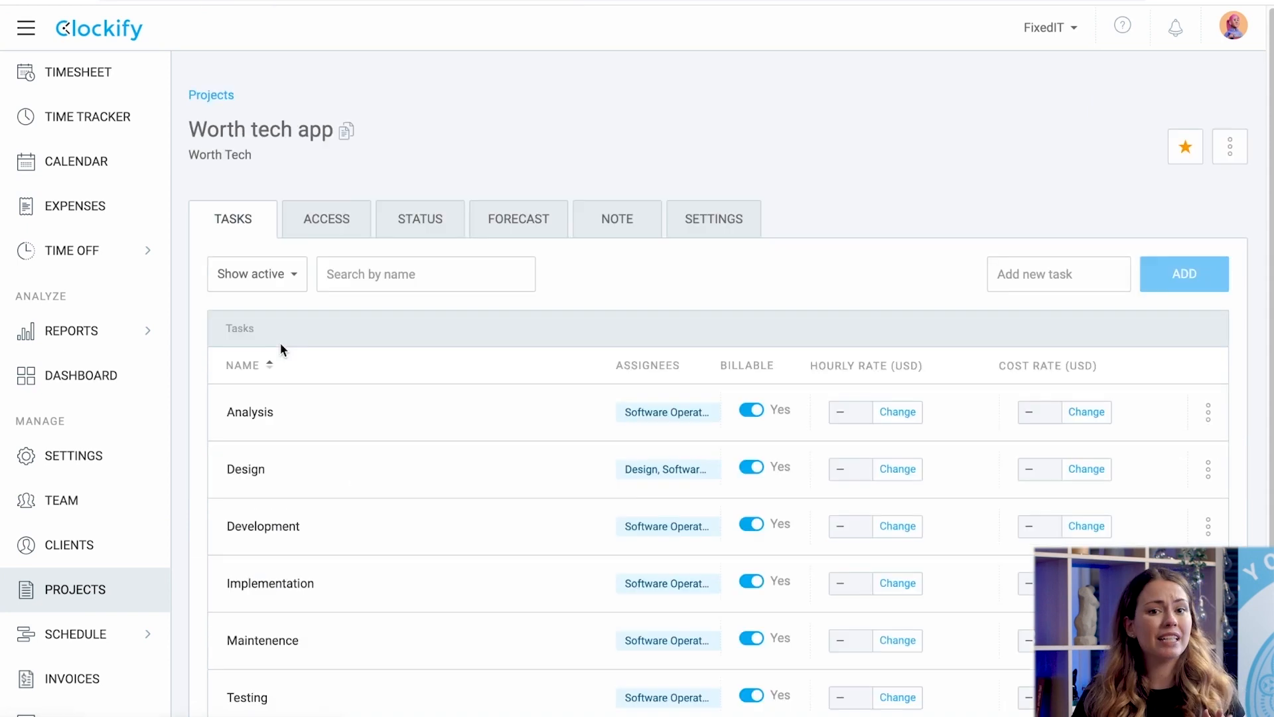
{"action": "left_click", "coordinate": [324, 226]}
{"action": "scroll", "coordinate": [392, 325], "scroll_direction": "down", "scroll_amount": 3}
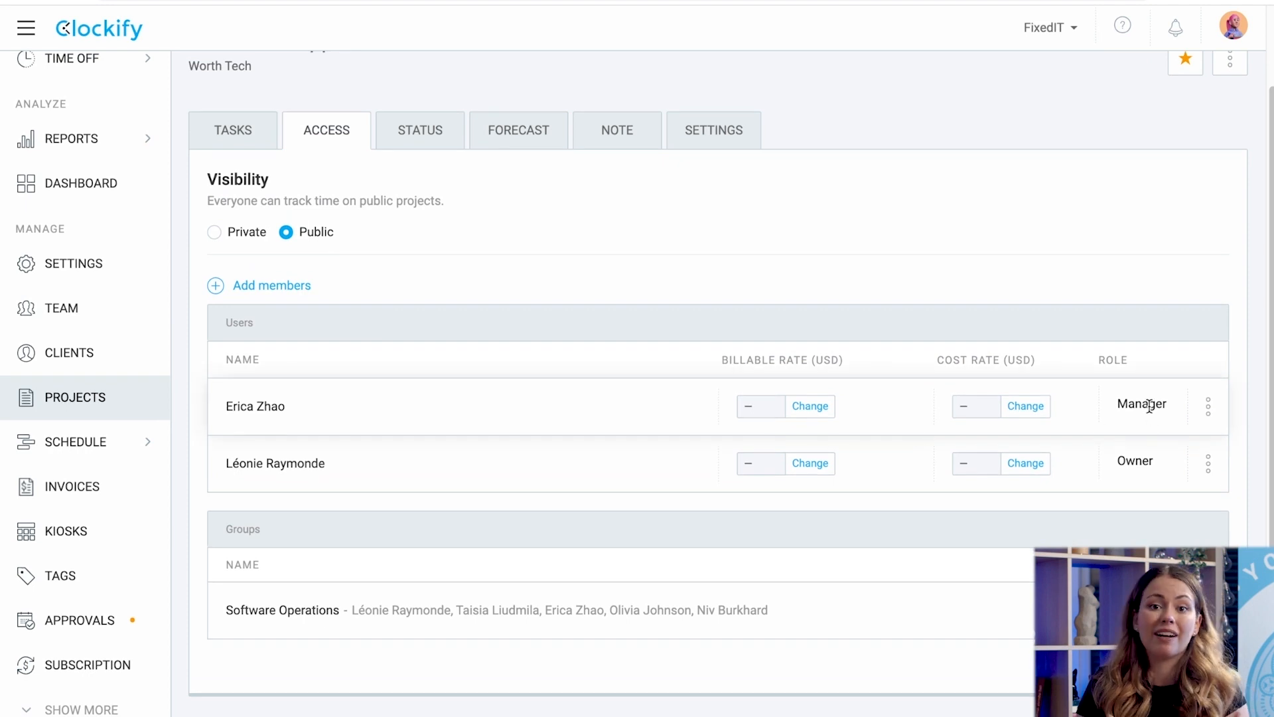
{"action": "left_click", "coordinate": [1208, 407]}
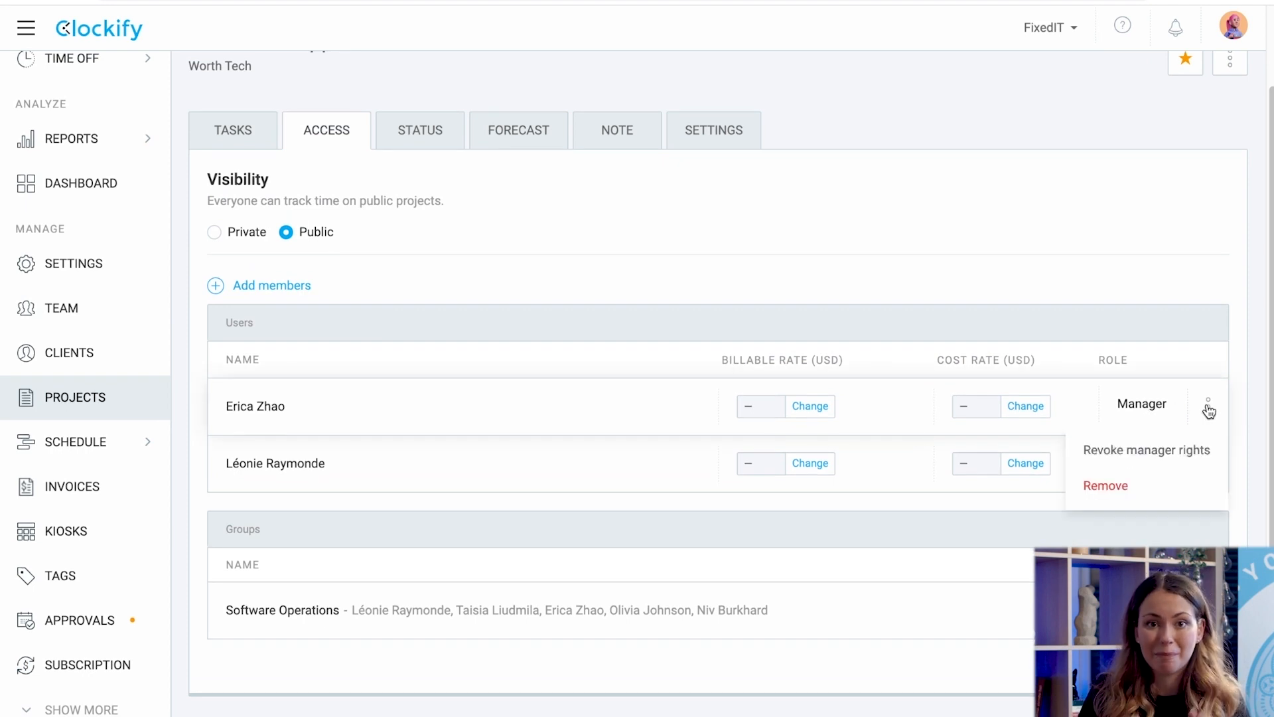
{"action": "left_click", "coordinate": [1209, 409]}
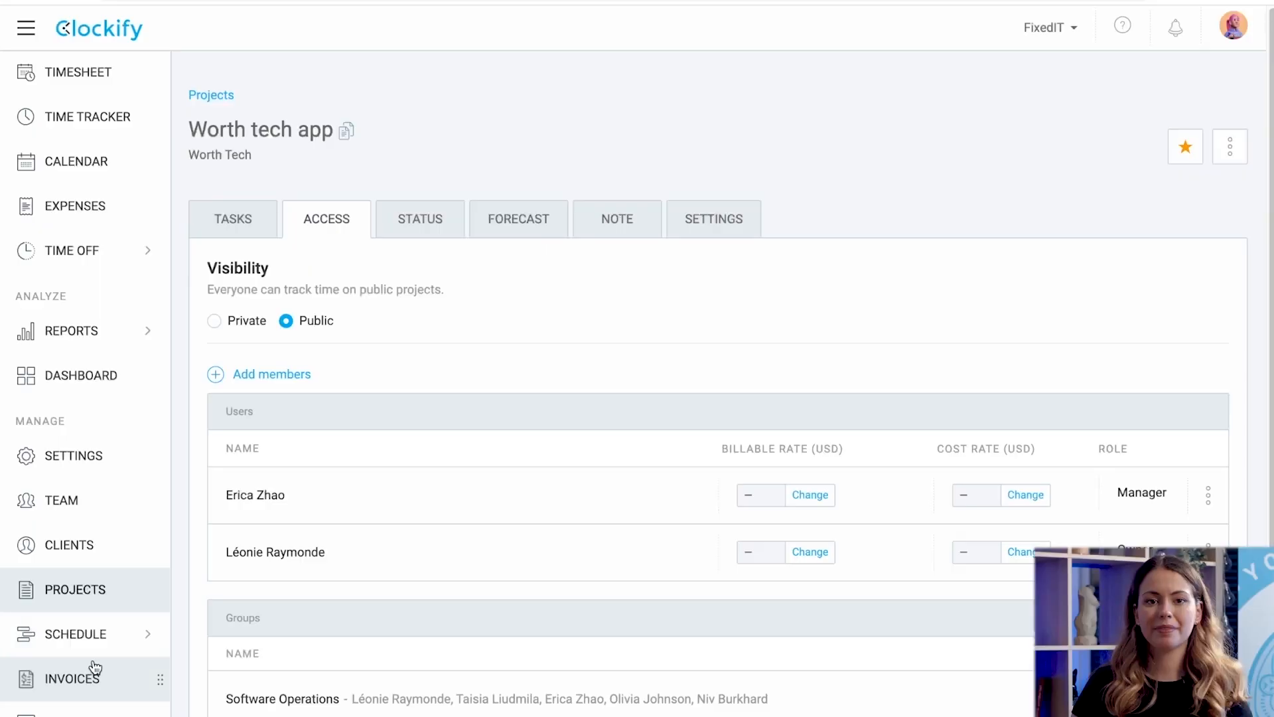
In the Schedule, expand Forever App, cancel a new member assignment, and search for 'worth'.
{"action": "left_click", "coordinate": [78, 647]}
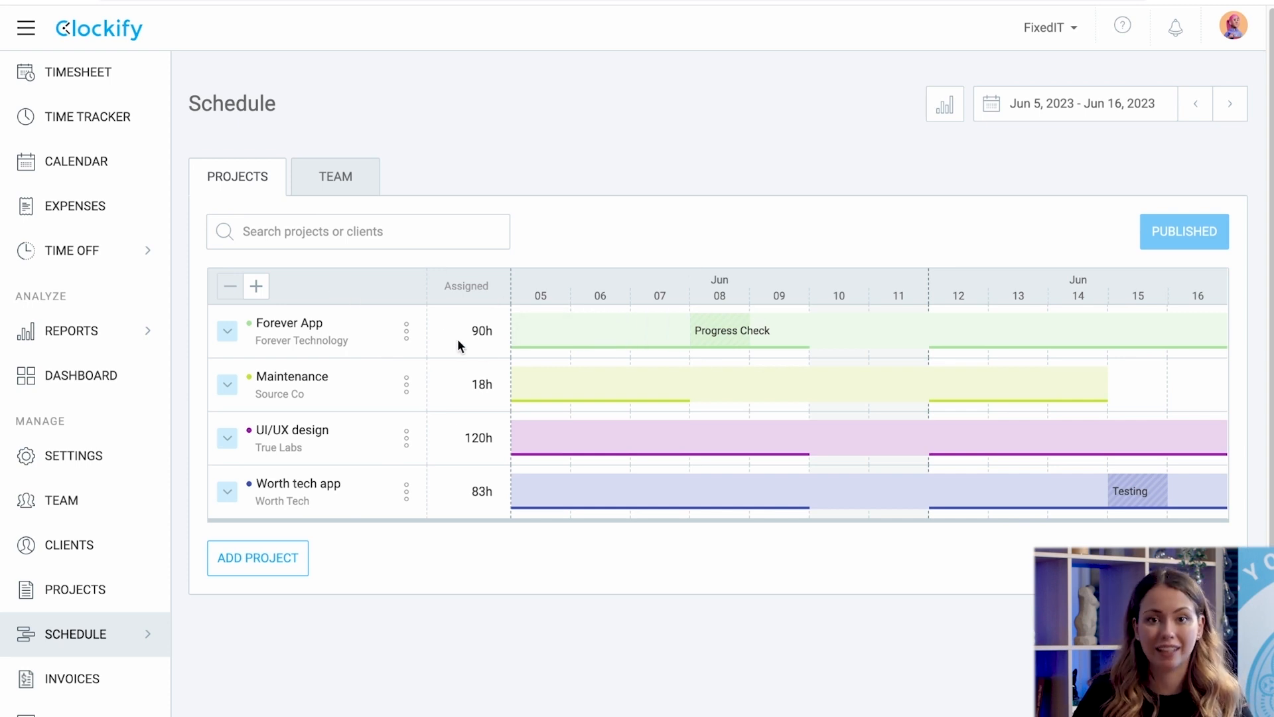
{"action": "left_click", "coordinate": [226, 336]}
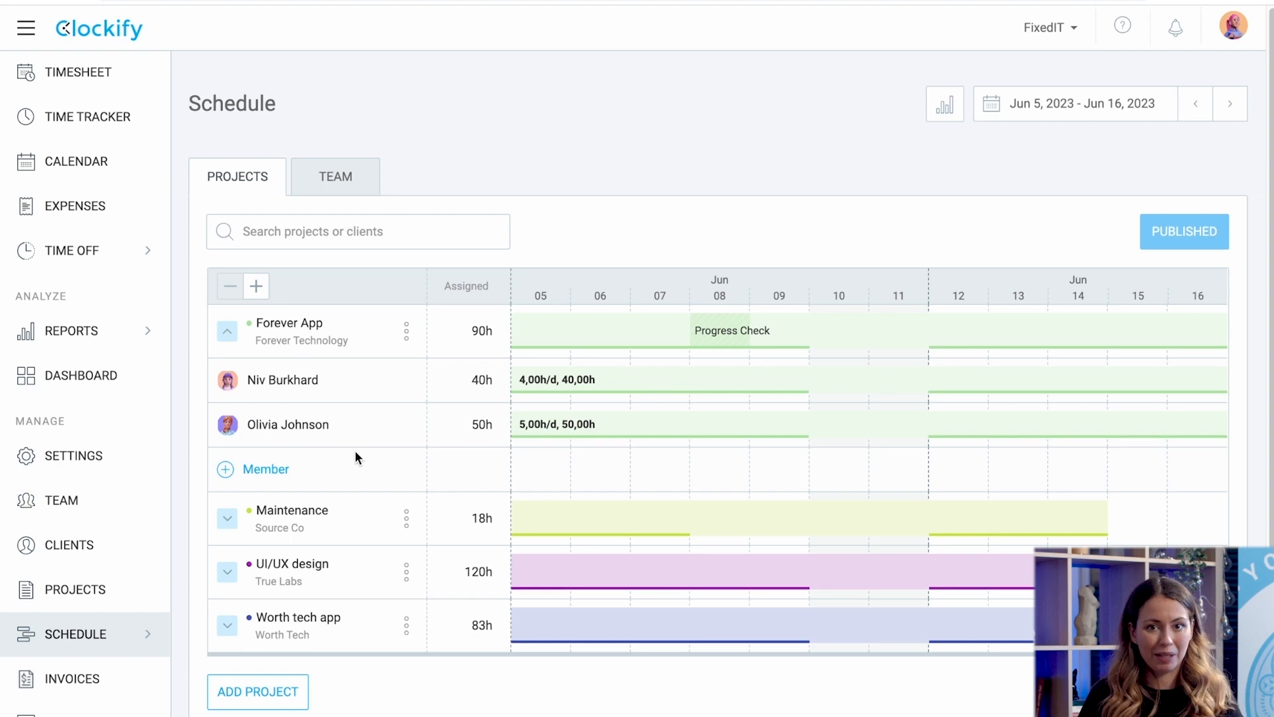
{"action": "left_click", "coordinate": [266, 471]}
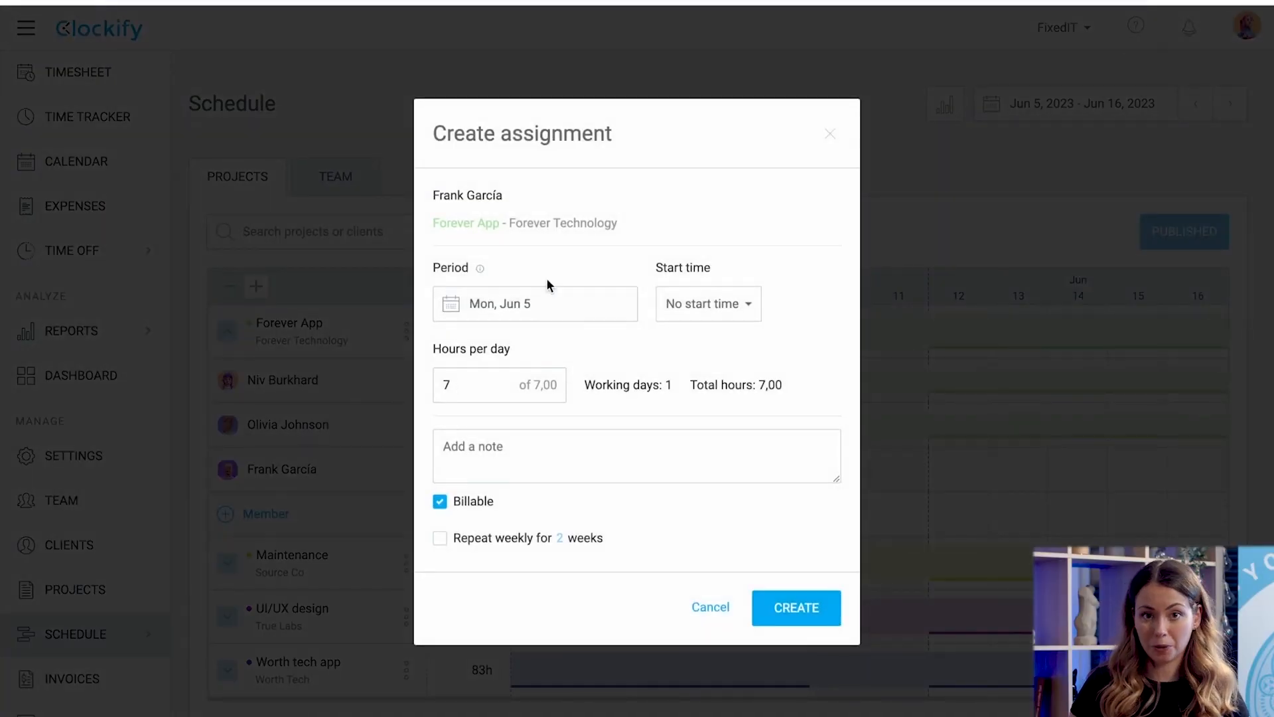
{"action": "left_click", "coordinate": [709, 601]}
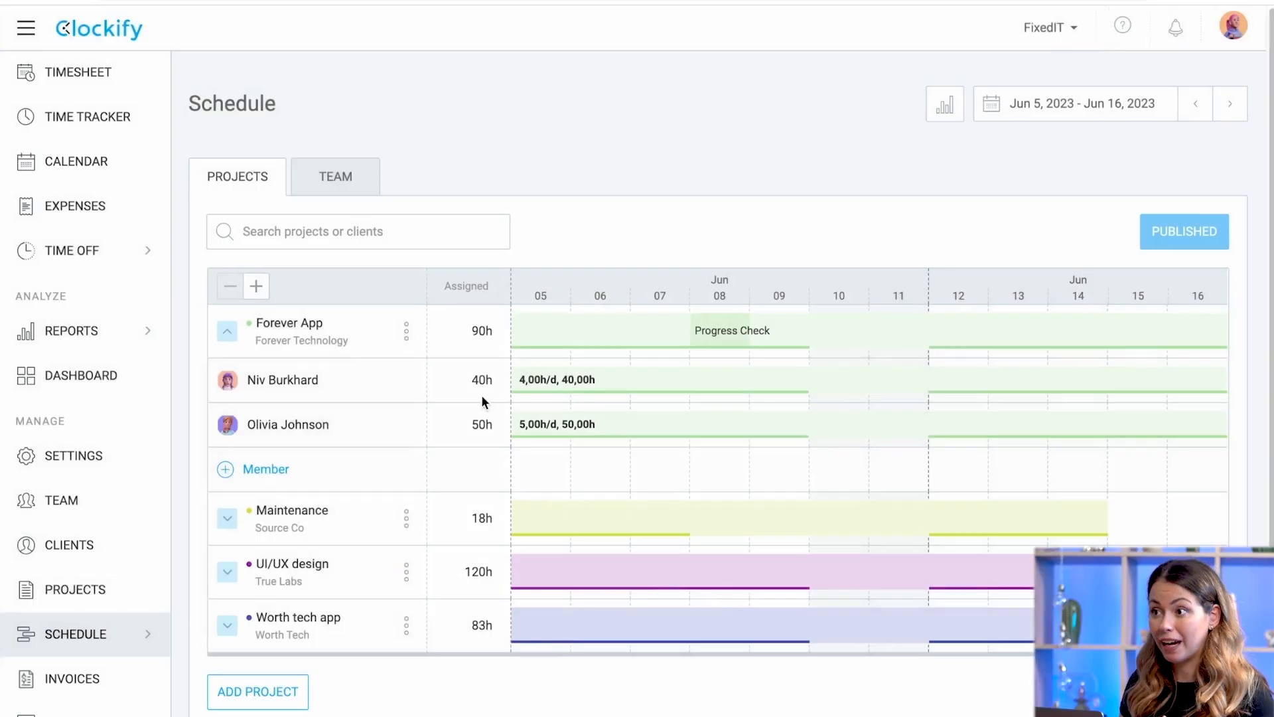
{"action": "left_click", "coordinate": [420, 216]}
{"action": "type", "text": "worth"}
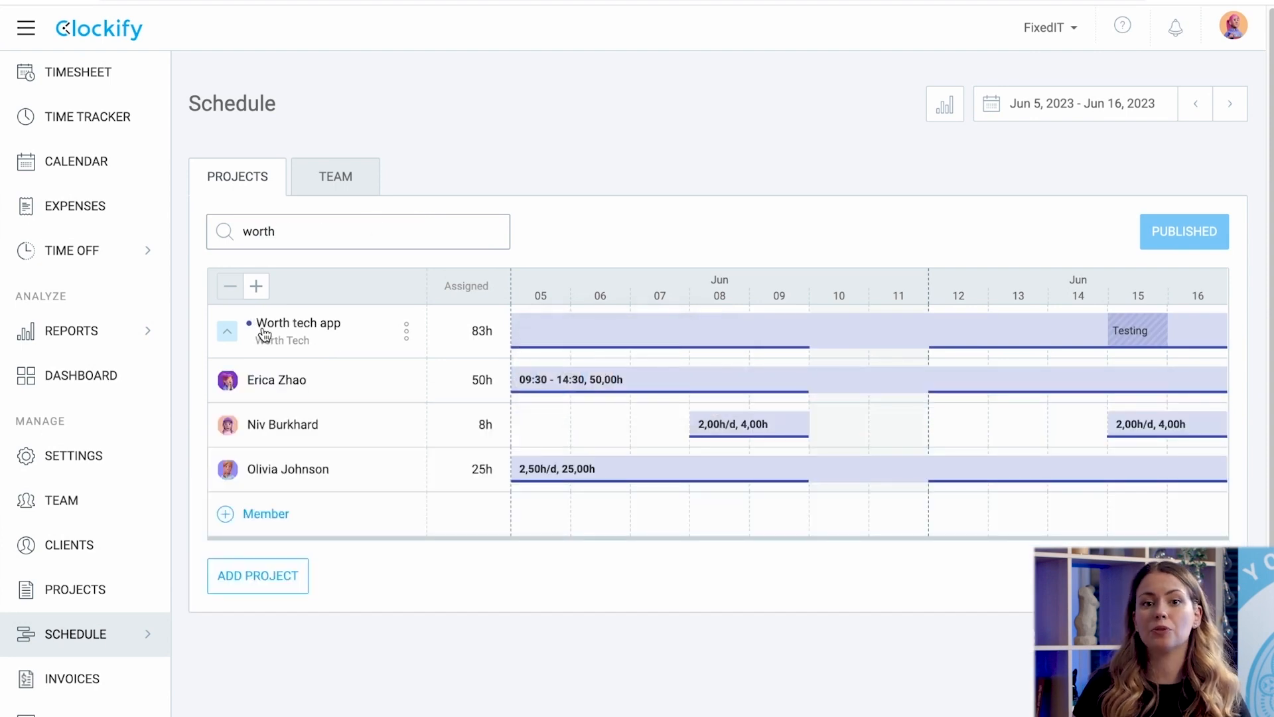
Set the schedule range to Jun 5 – Jun 15, 2023 and switch to the Team view.
{"action": "left_click", "coordinate": [1090, 103]}
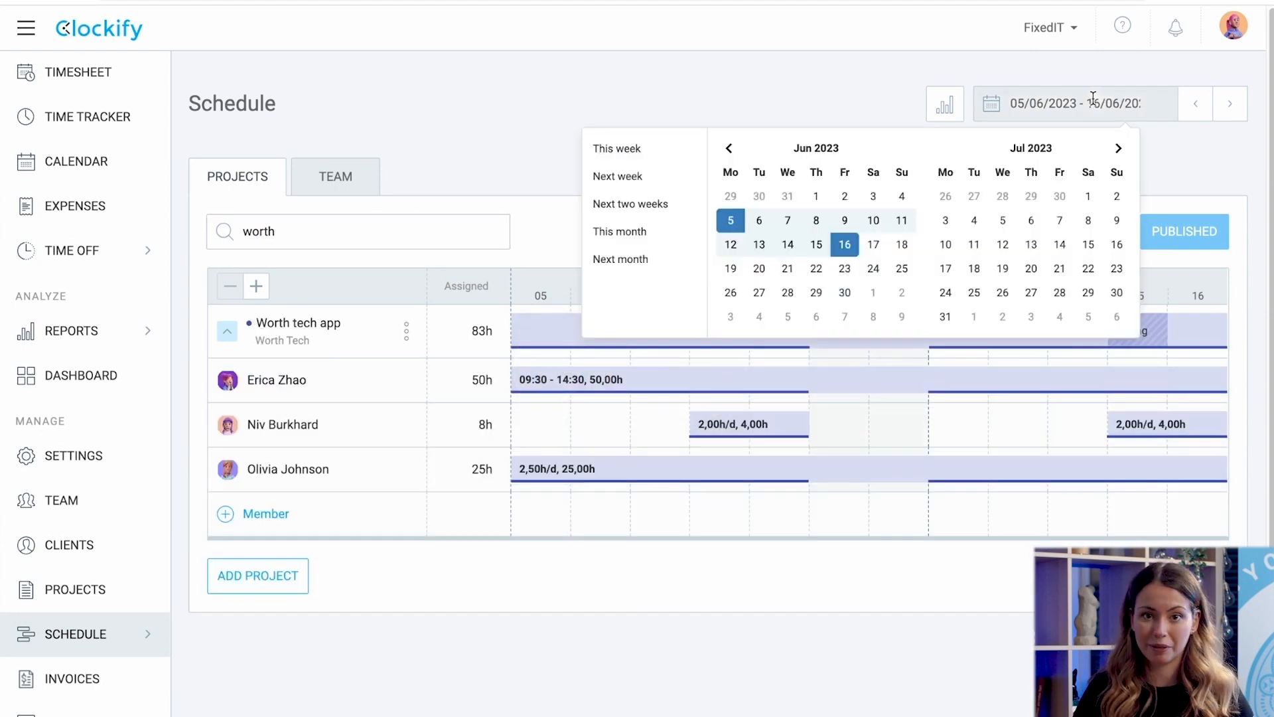
{"action": "left_click", "coordinate": [663, 181]}
{"action": "left_click", "coordinate": [992, 104]}
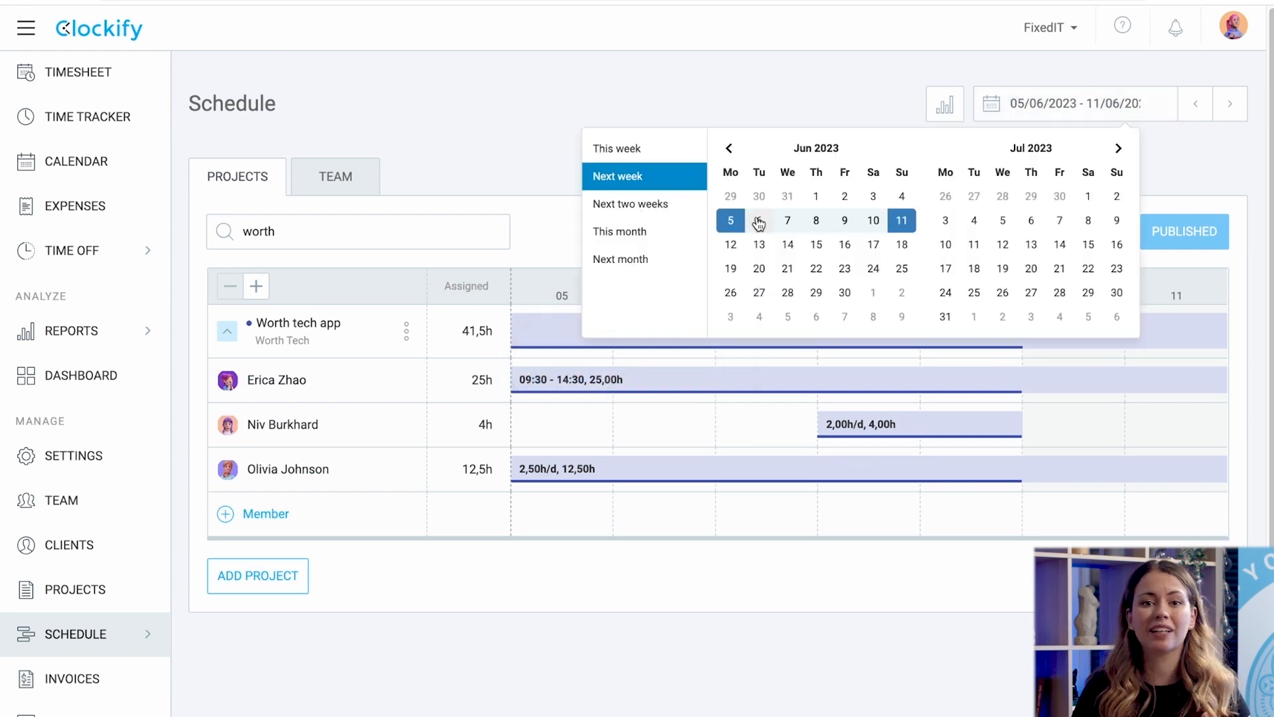
{"action": "left_click", "coordinate": [743, 232]}
{"action": "left_click", "coordinate": [806, 249]}
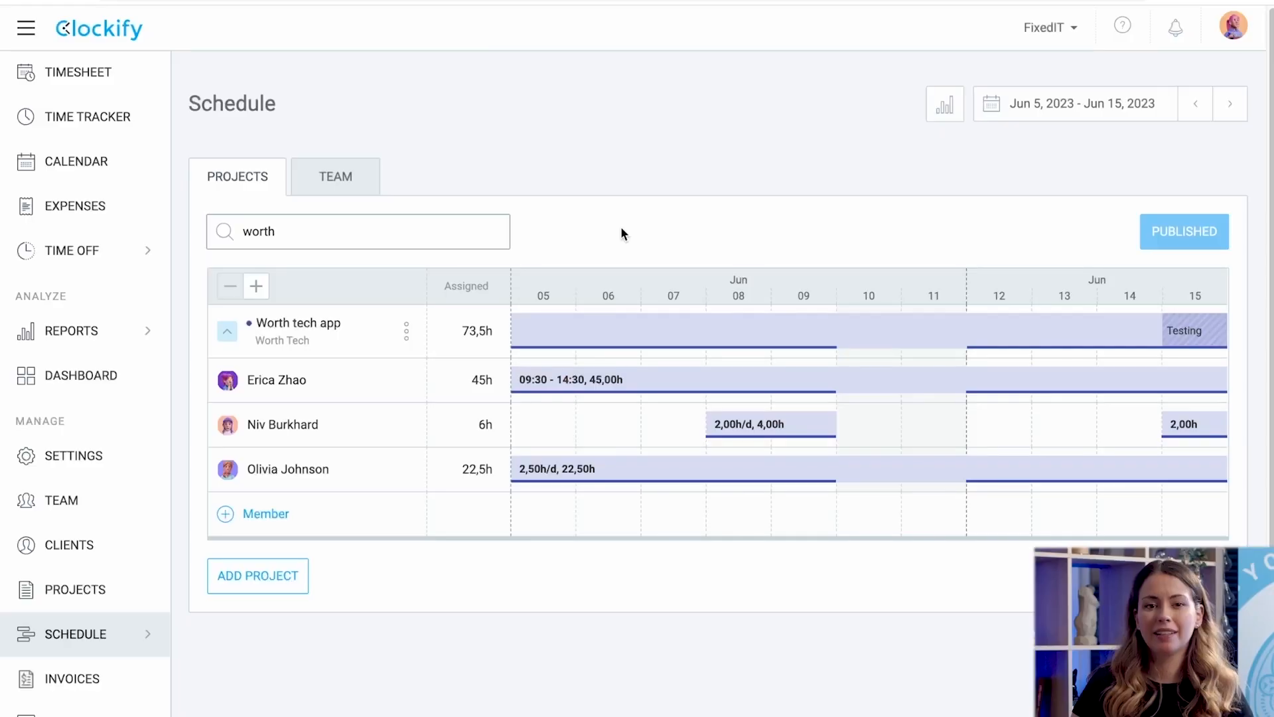
{"action": "left_click", "coordinate": [354, 178]}
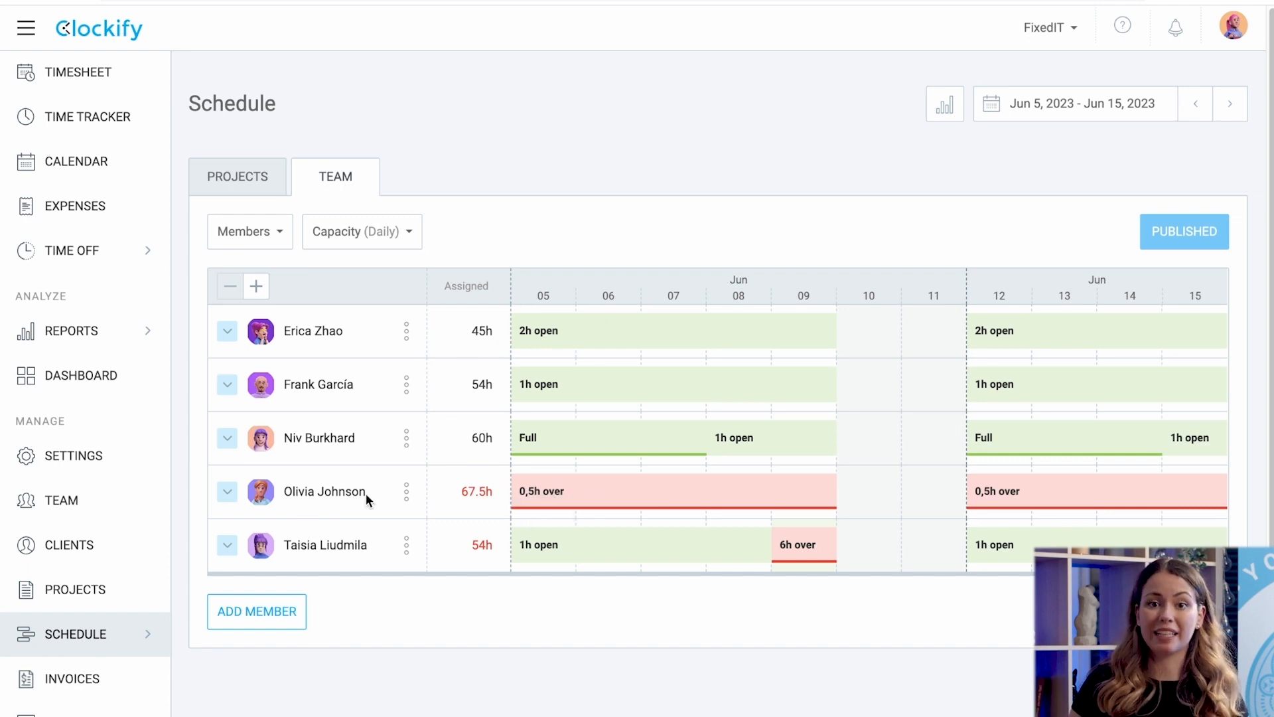
Expand the overbooked member's row to show Forever App 45h and Worth tech app 22.5h.
{"action": "left_click", "coordinate": [226, 498]}
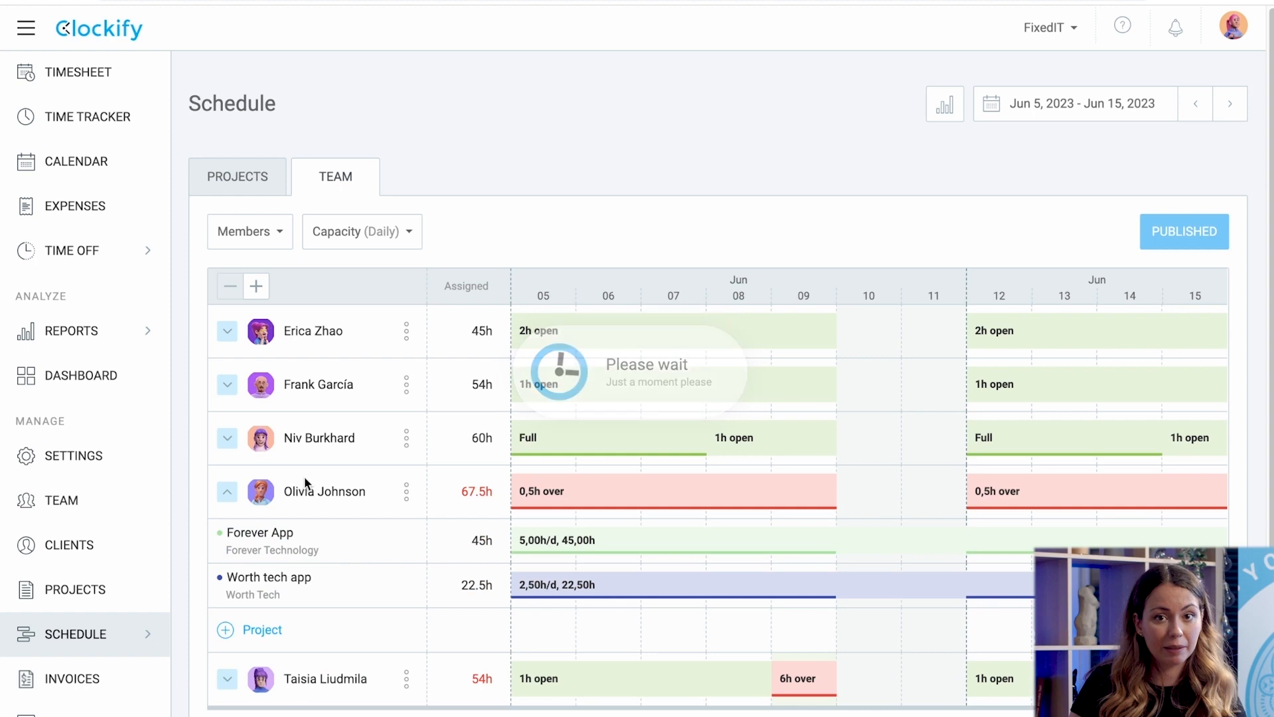
{"action": "scroll", "coordinate": [304, 476], "scroll_direction": "down", "scroll_amount": 1}
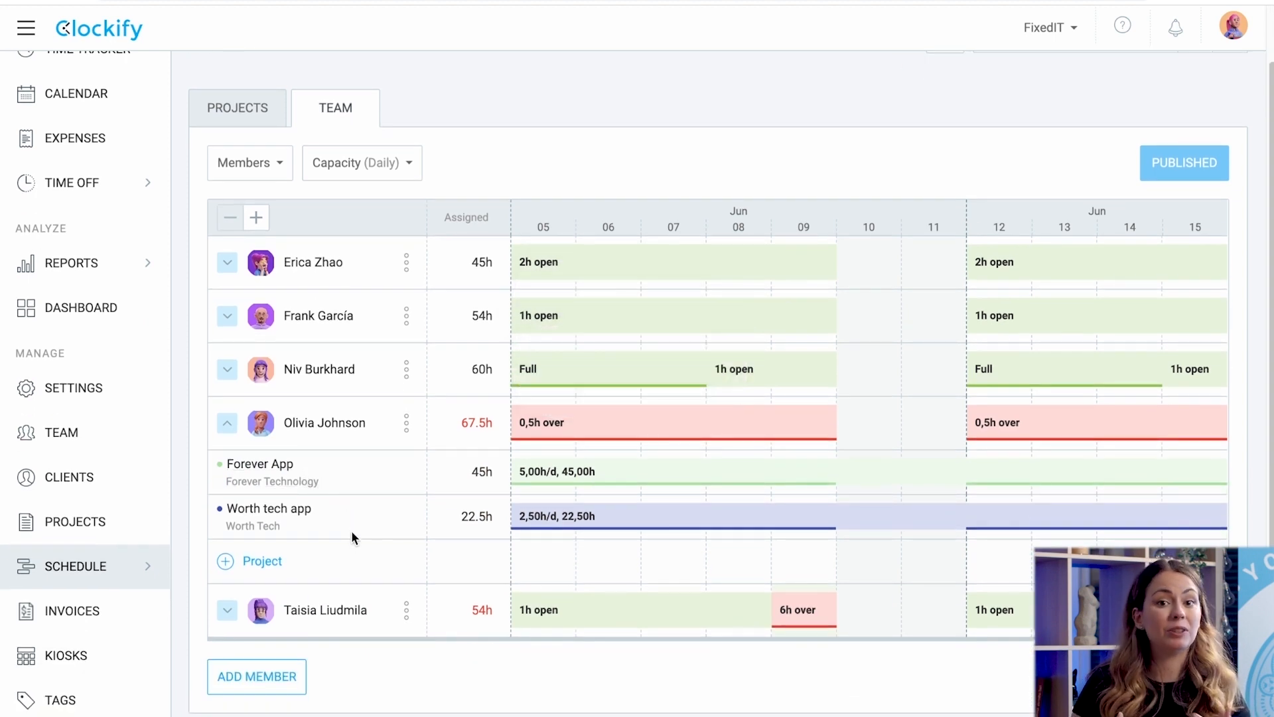
{"action": "left_click", "coordinate": [260, 215]}
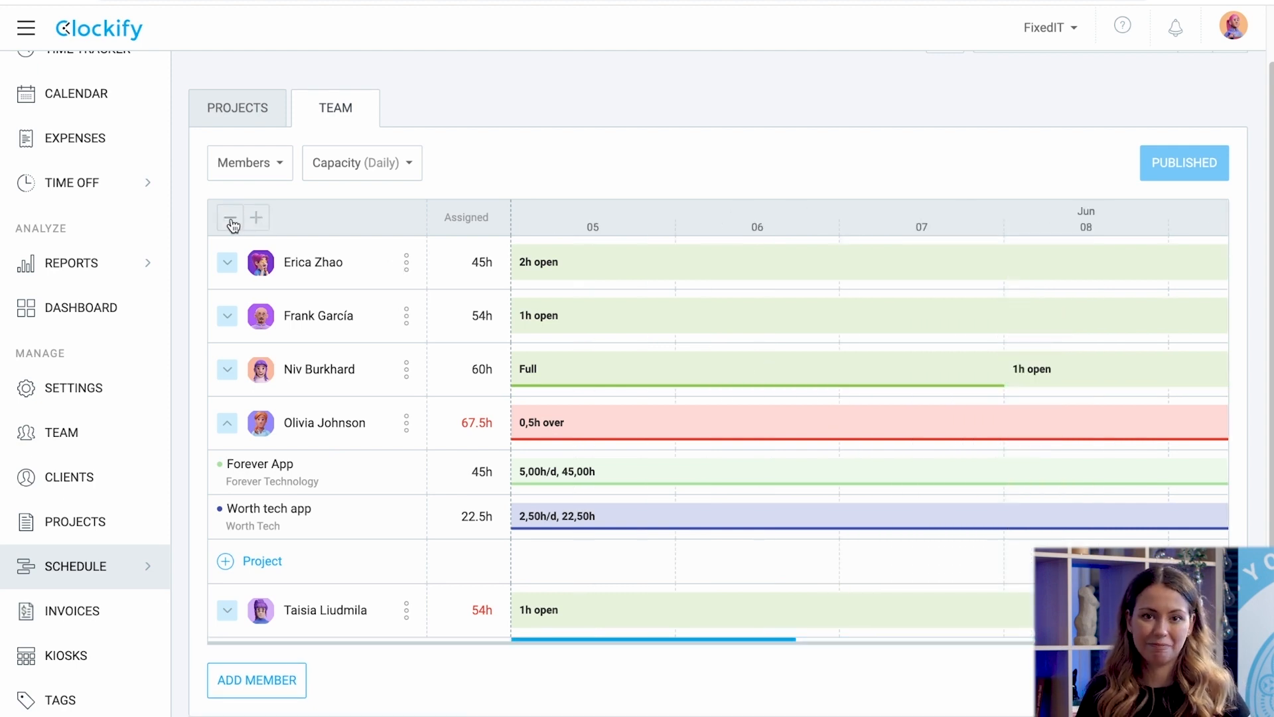
{"action": "left_click", "coordinate": [232, 222]}
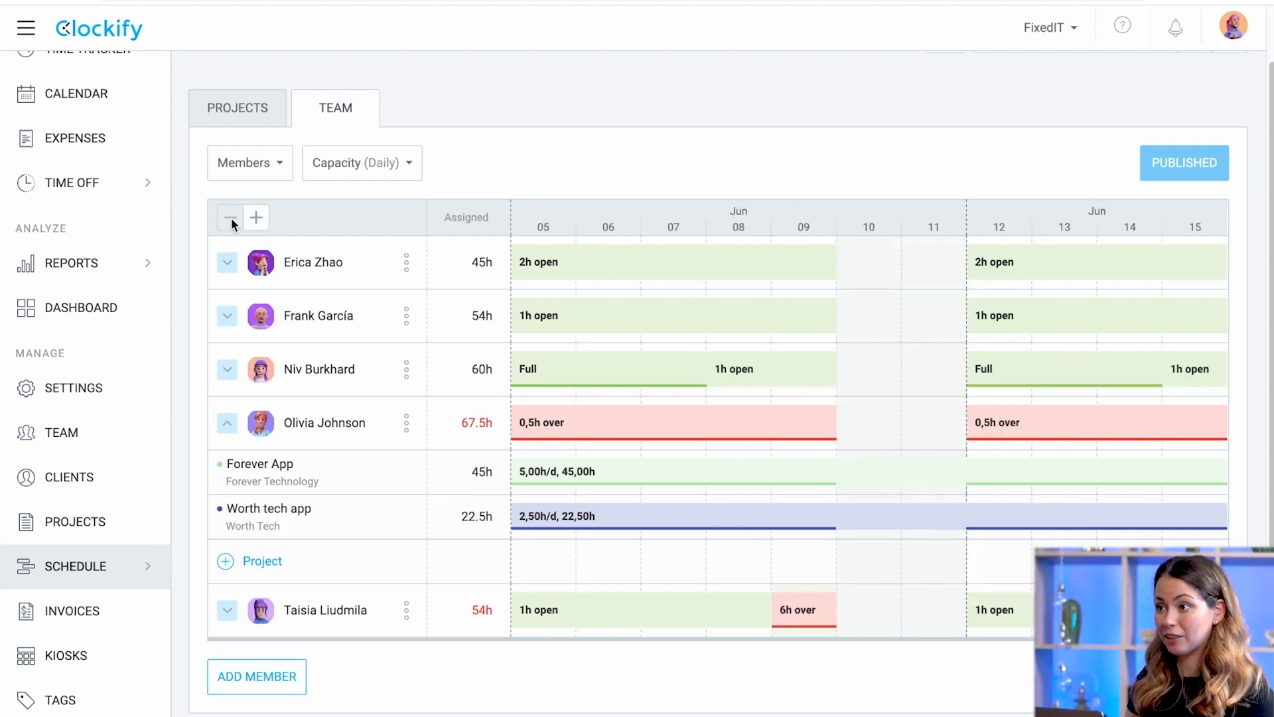
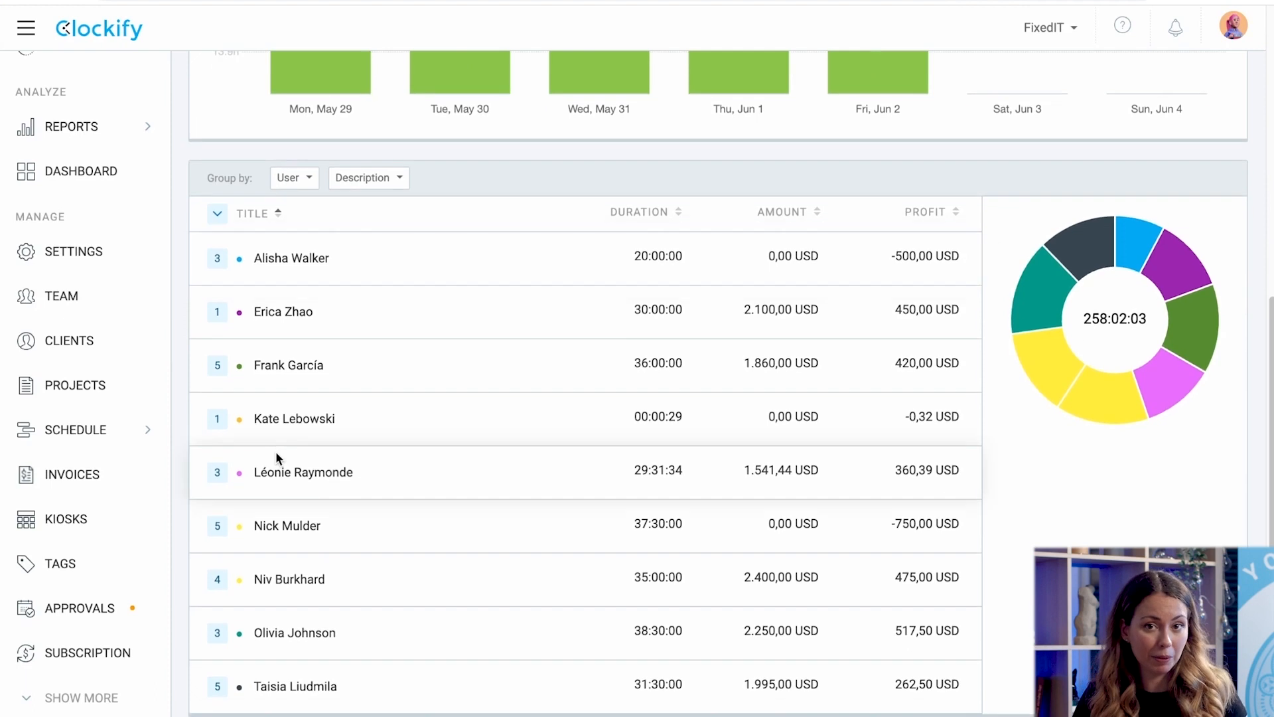
Group the summary by project, then show the weekly report with amounts per user.
{"action": "left_click", "coordinate": [312, 181]}
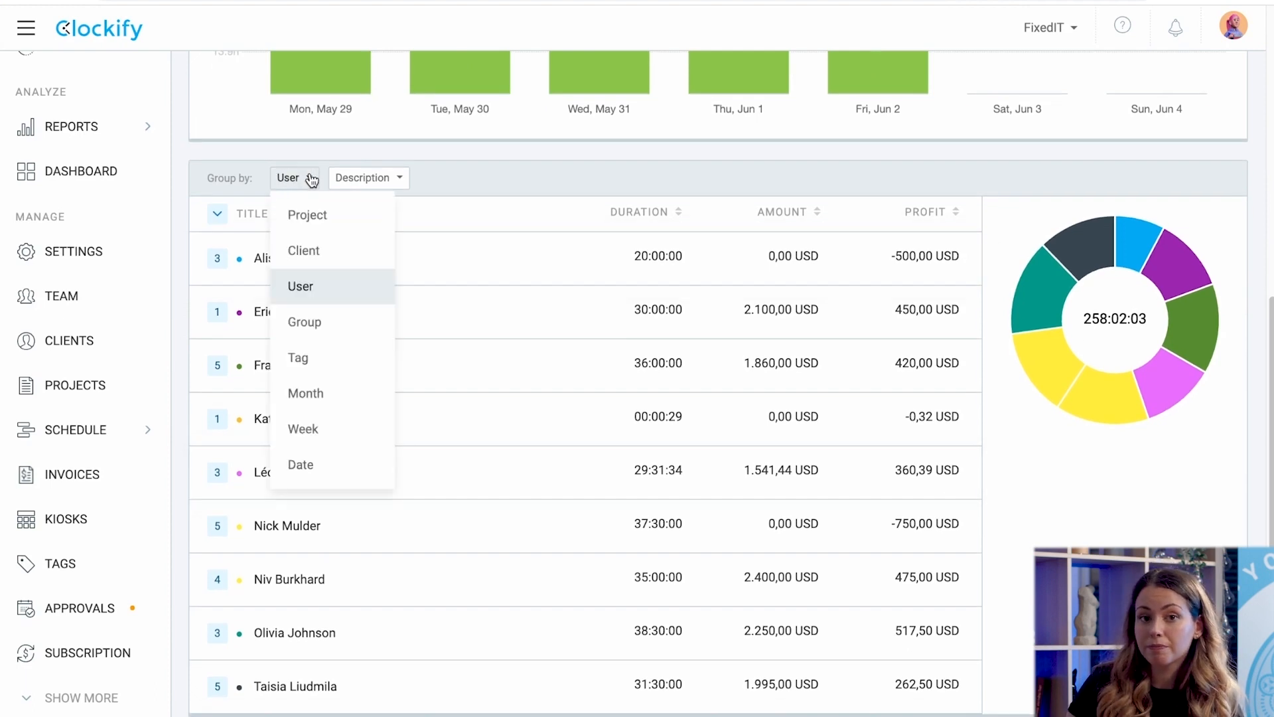
{"action": "left_click", "coordinate": [305, 215]}
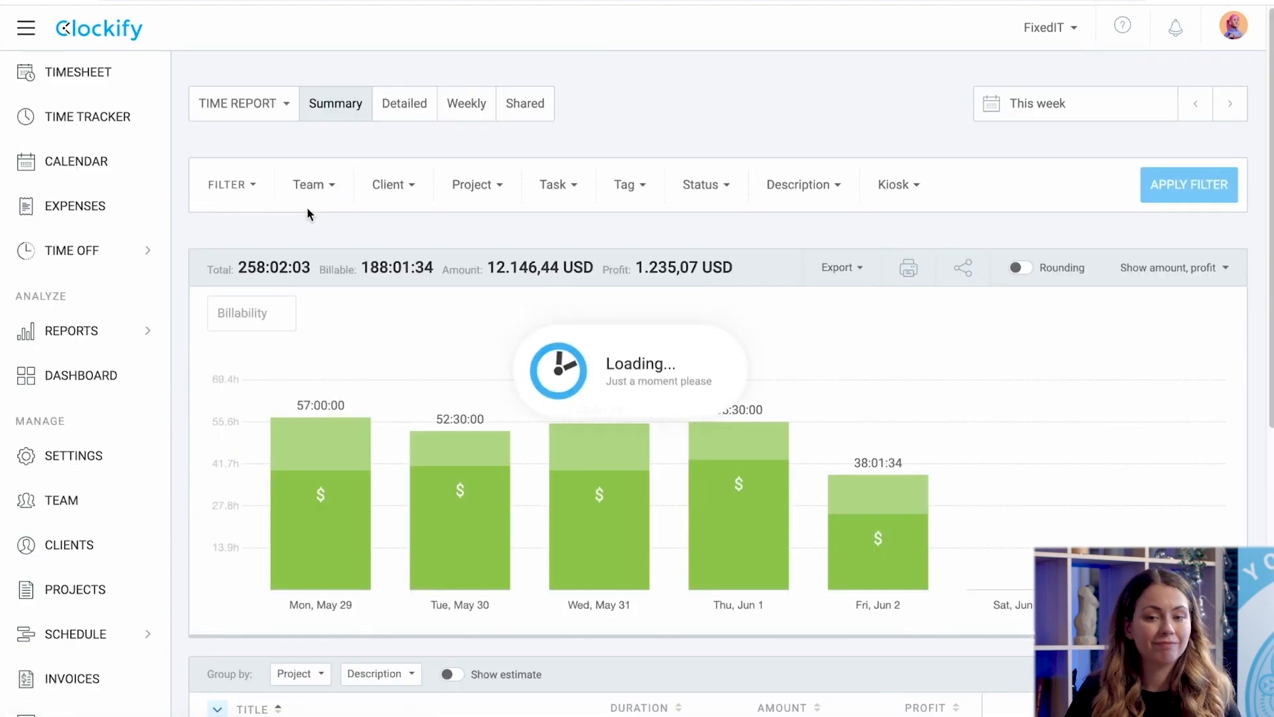
{"action": "scroll", "coordinate": [328, 337], "scroll_direction": "up", "scroll_amount": 8}
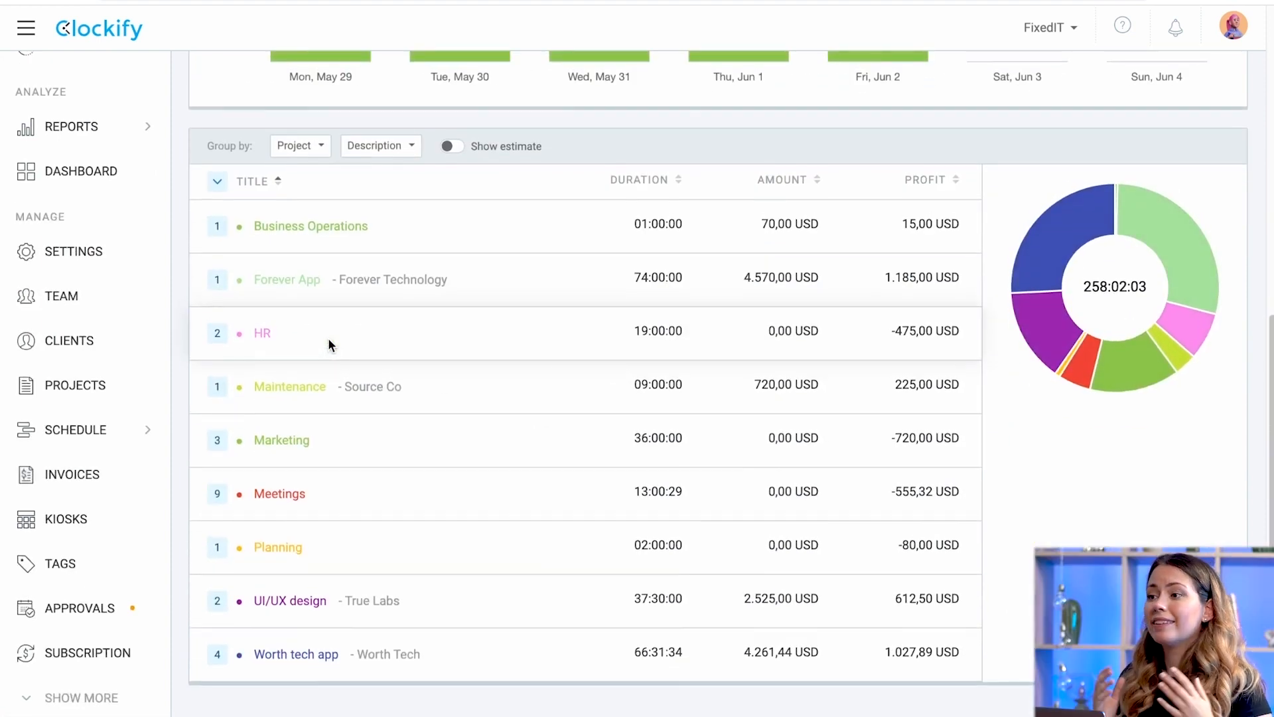
{"action": "left_click", "coordinate": [393, 93]}
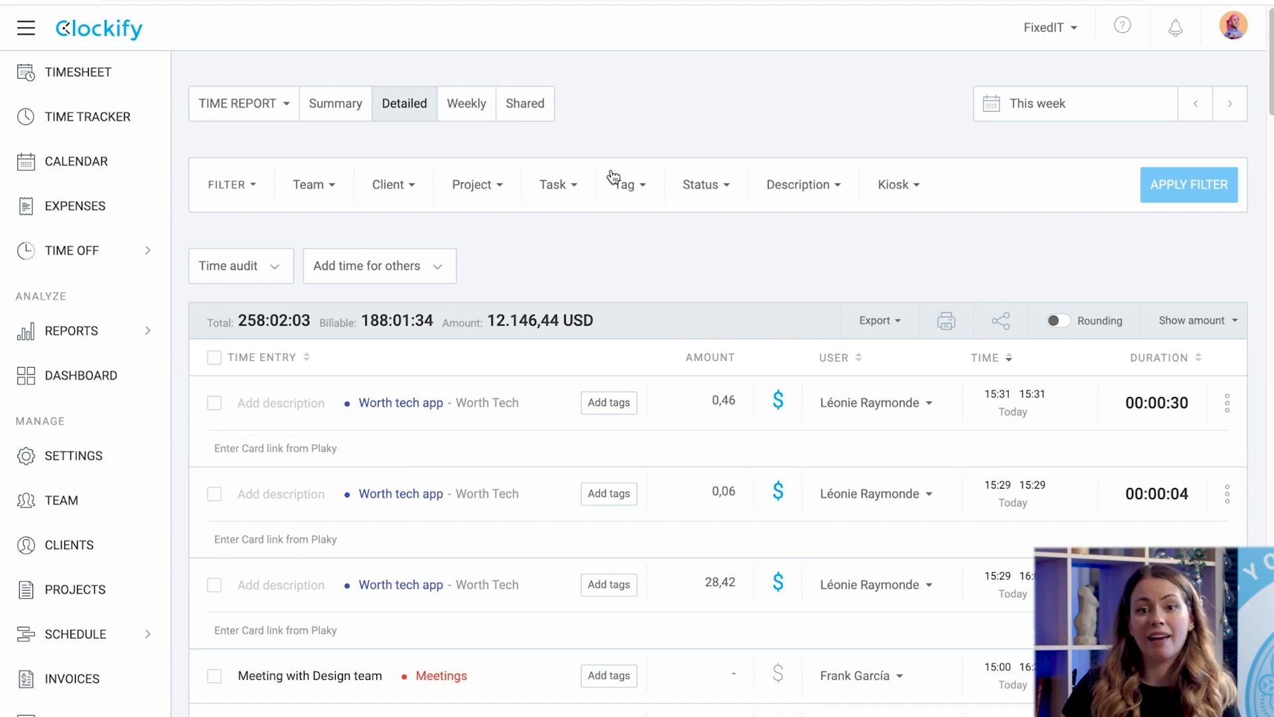
{"action": "left_click", "coordinate": [476, 105]}
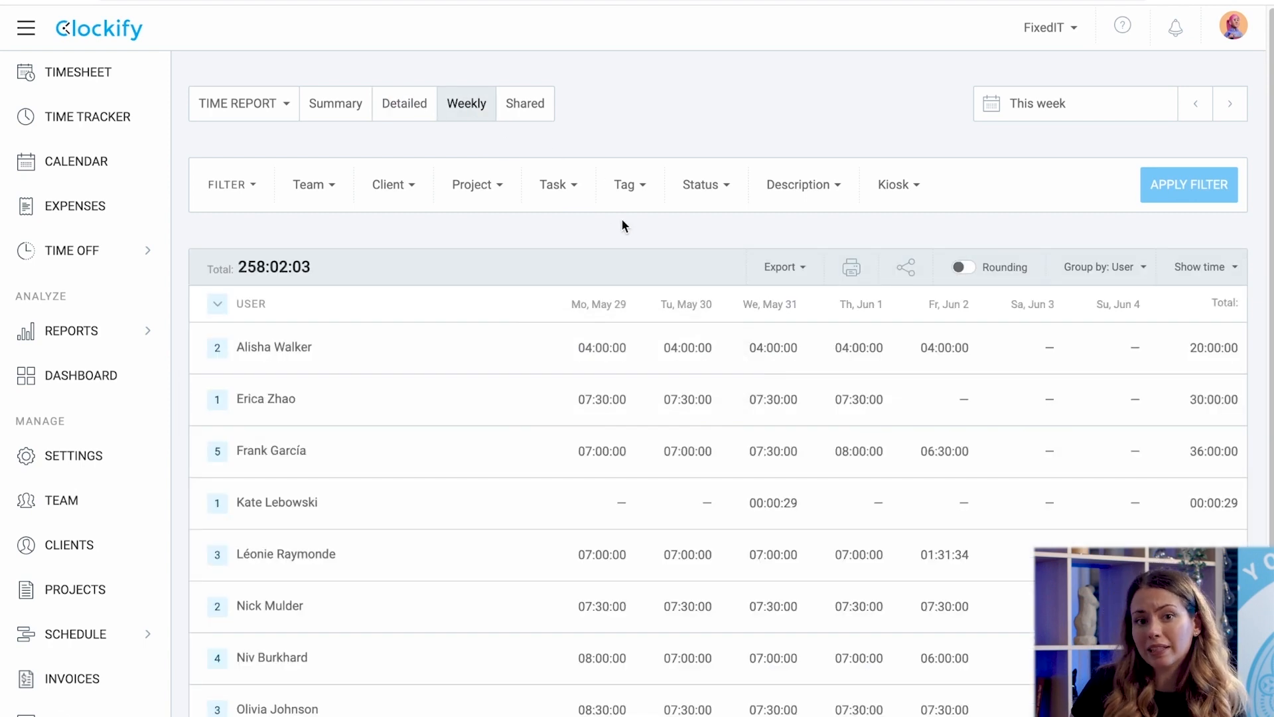
{"action": "scroll", "coordinate": [623, 222], "scroll_direction": "down", "scroll_amount": 1}
{"action": "left_click", "coordinate": [1193, 241]}
{"action": "left_click", "coordinate": [1184, 316]}
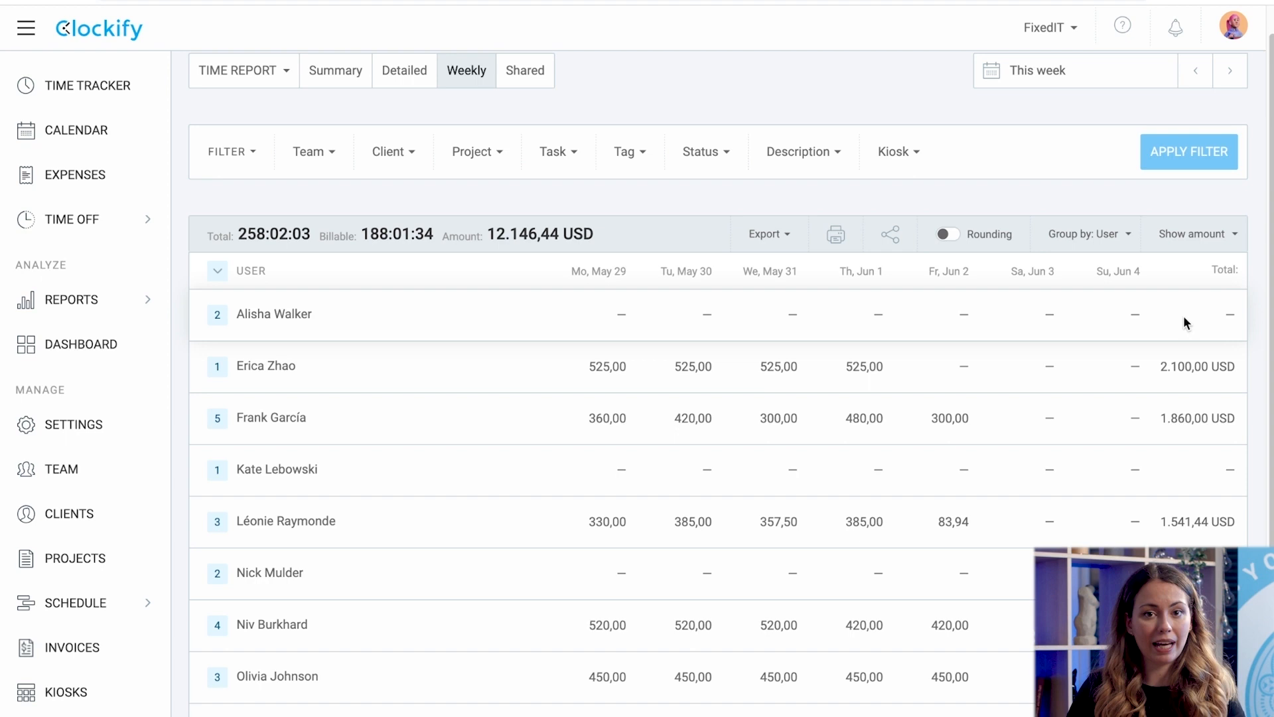
Create a shared link named '123' for the weekly report and copy it.
{"action": "left_click", "coordinate": [771, 242]}
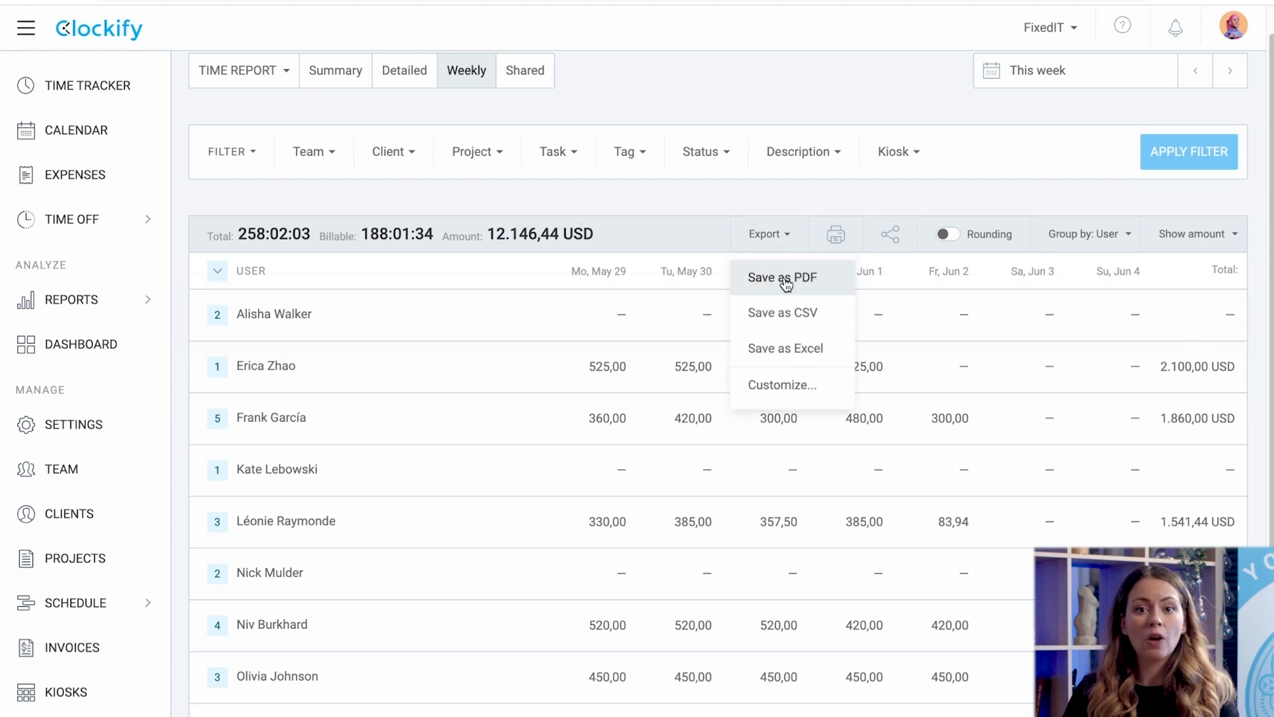
{"action": "left_click", "coordinate": [892, 236]}
{"action": "type", "text": "123"}
{"action": "left_click", "coordinate": [759, 539]}
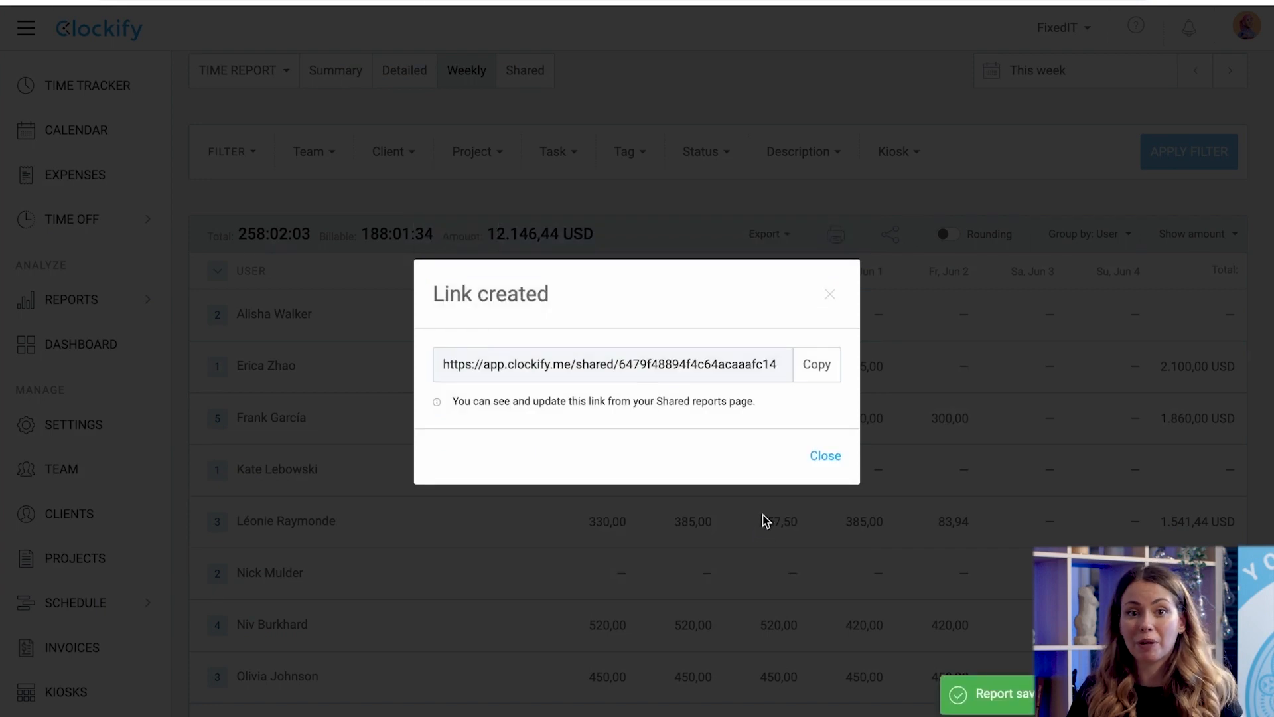
{"action": "left_click", "coordinate": [817, 365]}
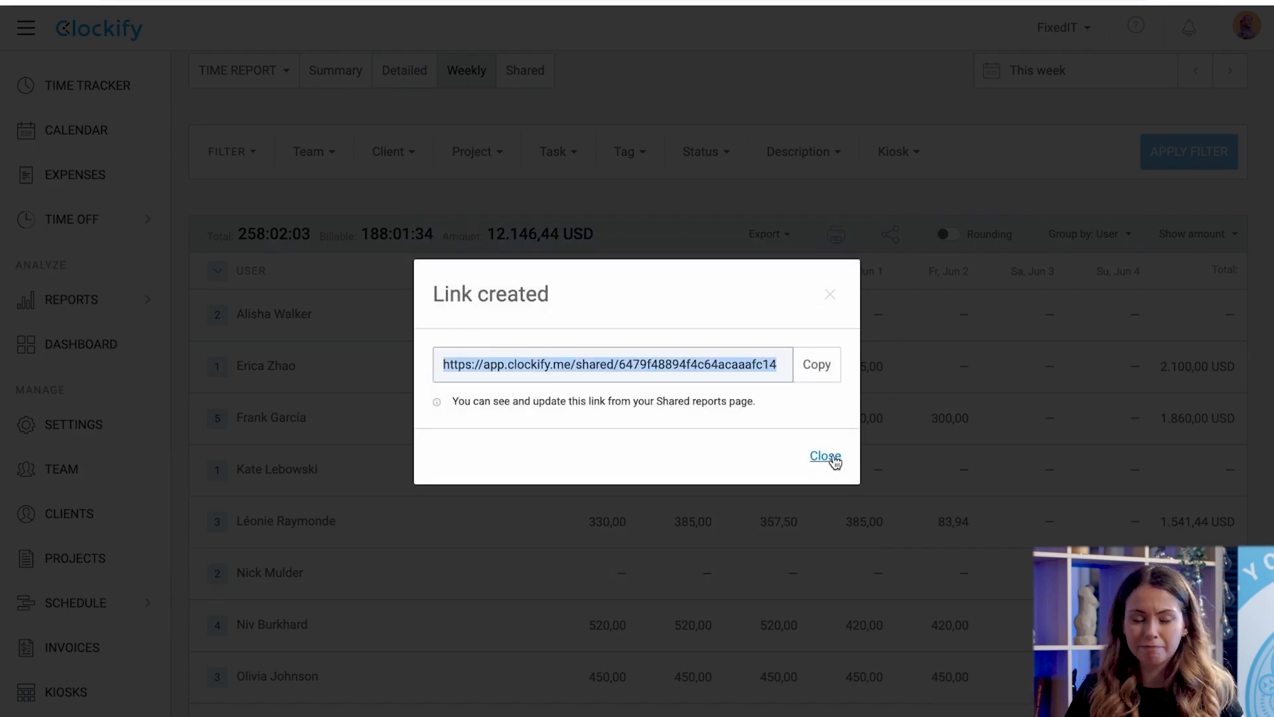
{"action": "left_click", "coordinate": [826, 456]}
{"action": "left_click", "coordinate": [388, 152]}
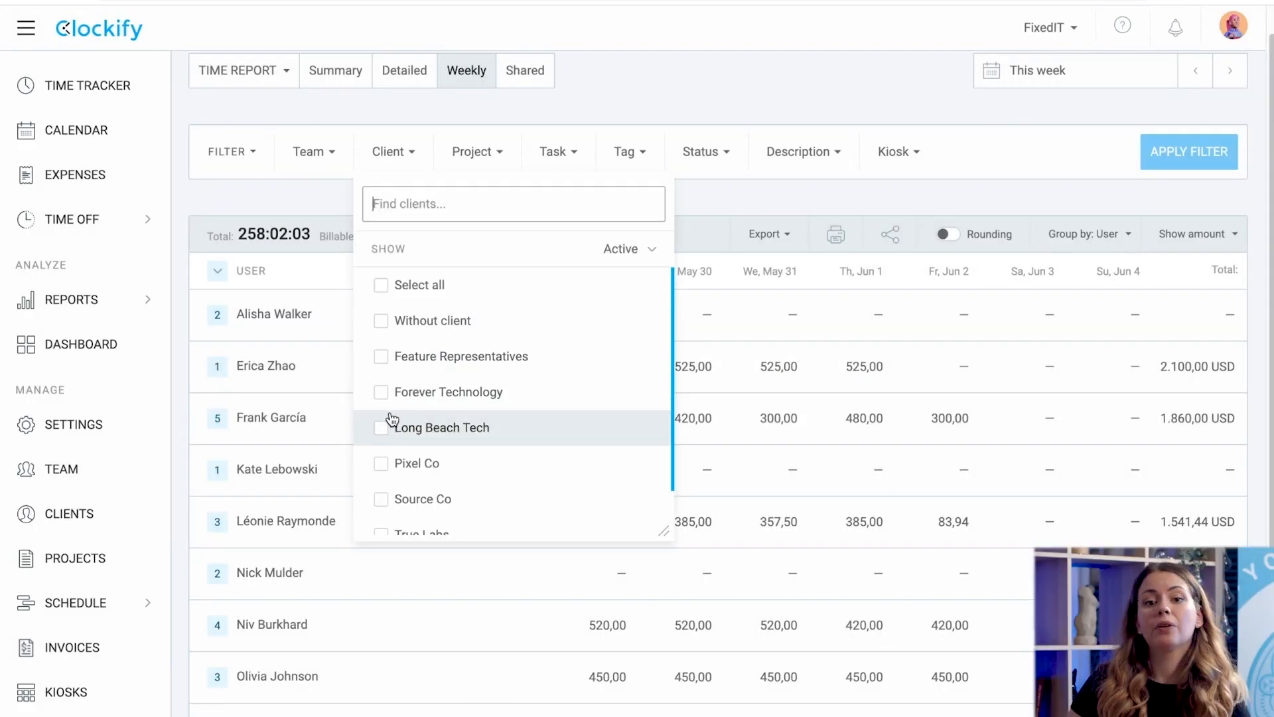
Filter the detailed report to client Forever Technology and a single team member.
{"action": "left_click", "coordinate": [382, 391]}
{"action": "left_click", "coordinate": [312, 152]}
{"action": "scroll", "coordinate": [319, 336], "scroll_direction": "down", "scroll_amount": 5}
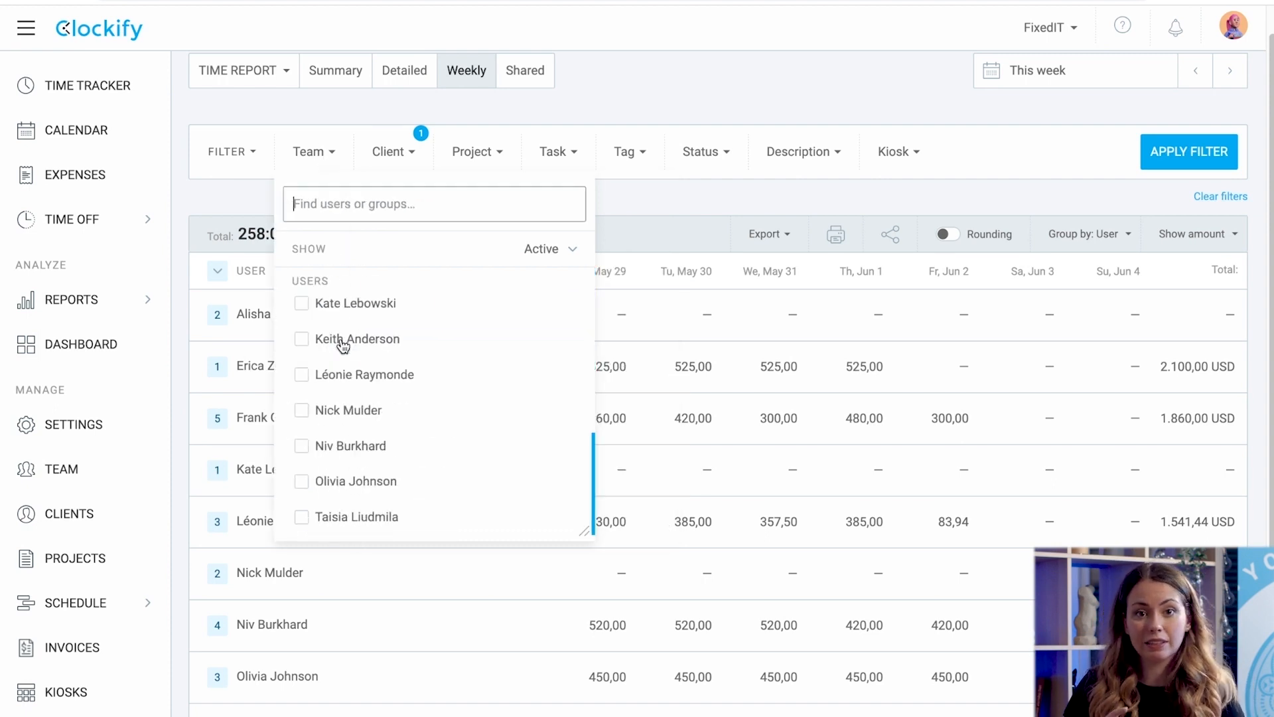
{"action": "left_click", "coordinate": [302, 375]}
{"action": "left_click", "coordinate": [1195, 151]}
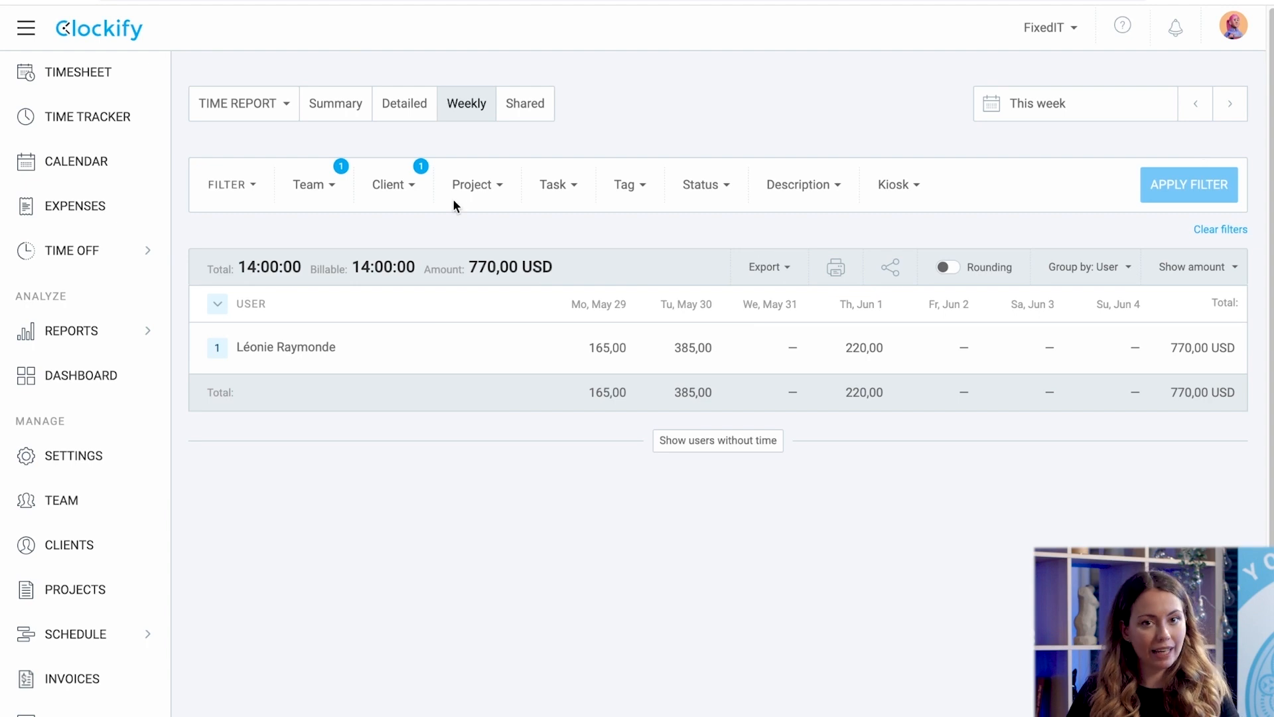
{"action": "left_click", "coordinate": [410, 103]}
Save the report's export settings with Cost Amount unchecked.
{"action": "left_click", "coordinate": [897, 325]}
{"action": "left_click", "coordinate": [889, 469]}
{"action": "scroll", "coordinate": [774, 501], "scroll_direction": "down", "scroll_amount": 1}
{"action": "left_click", "coordinate": [642, 330]}
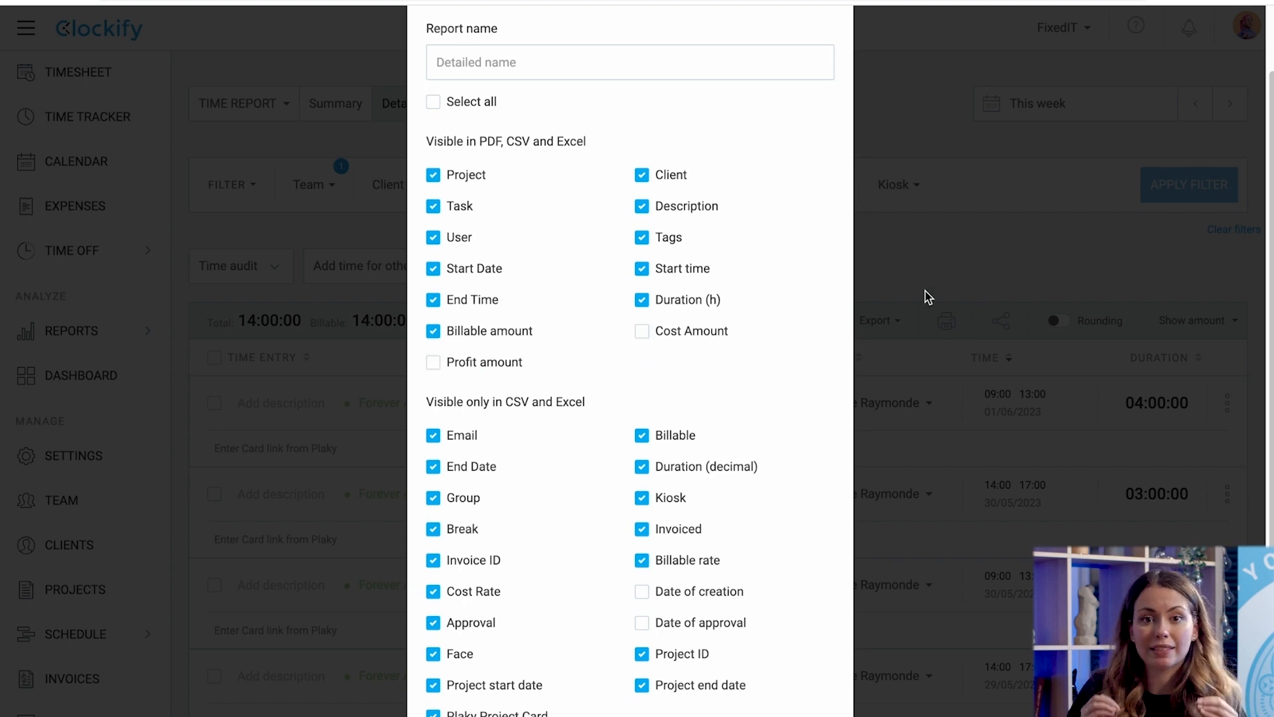
{"action": "scroll", "coordinate": [925, 291], "scroll_direction": "down", "scroll_amount": 4}
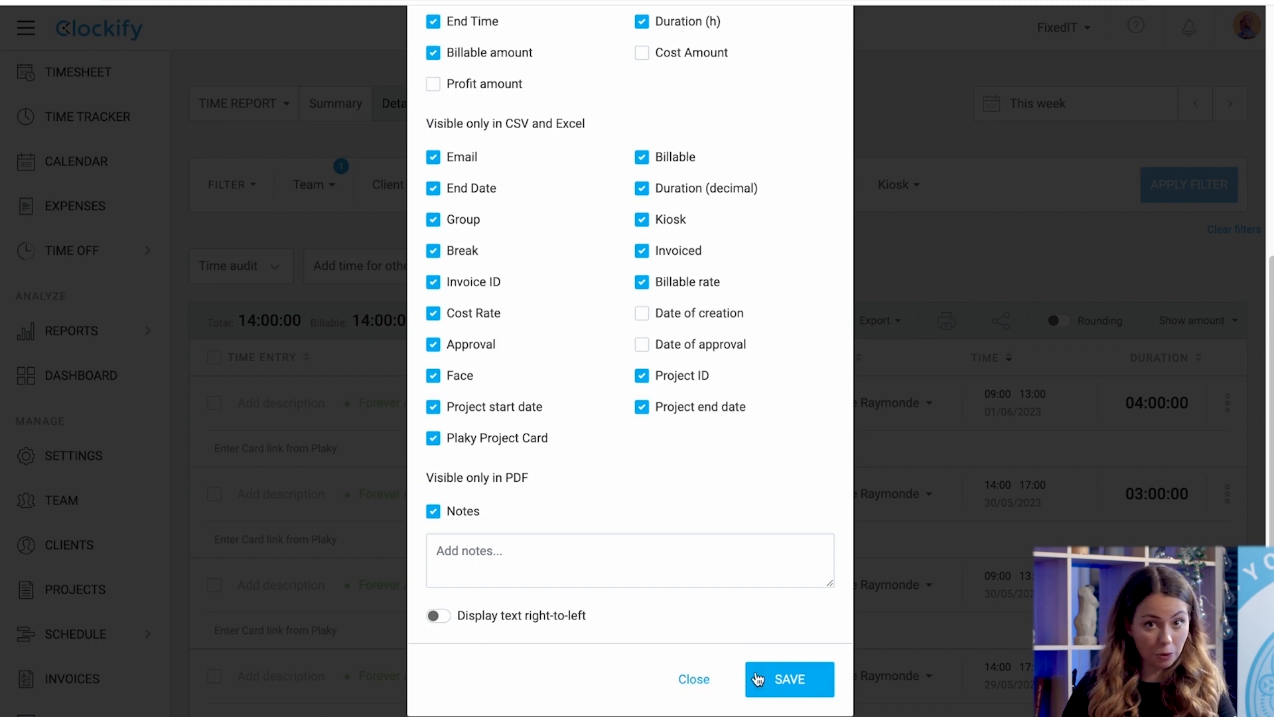
{"action": "left_click", "coordinate": [758, 679]}
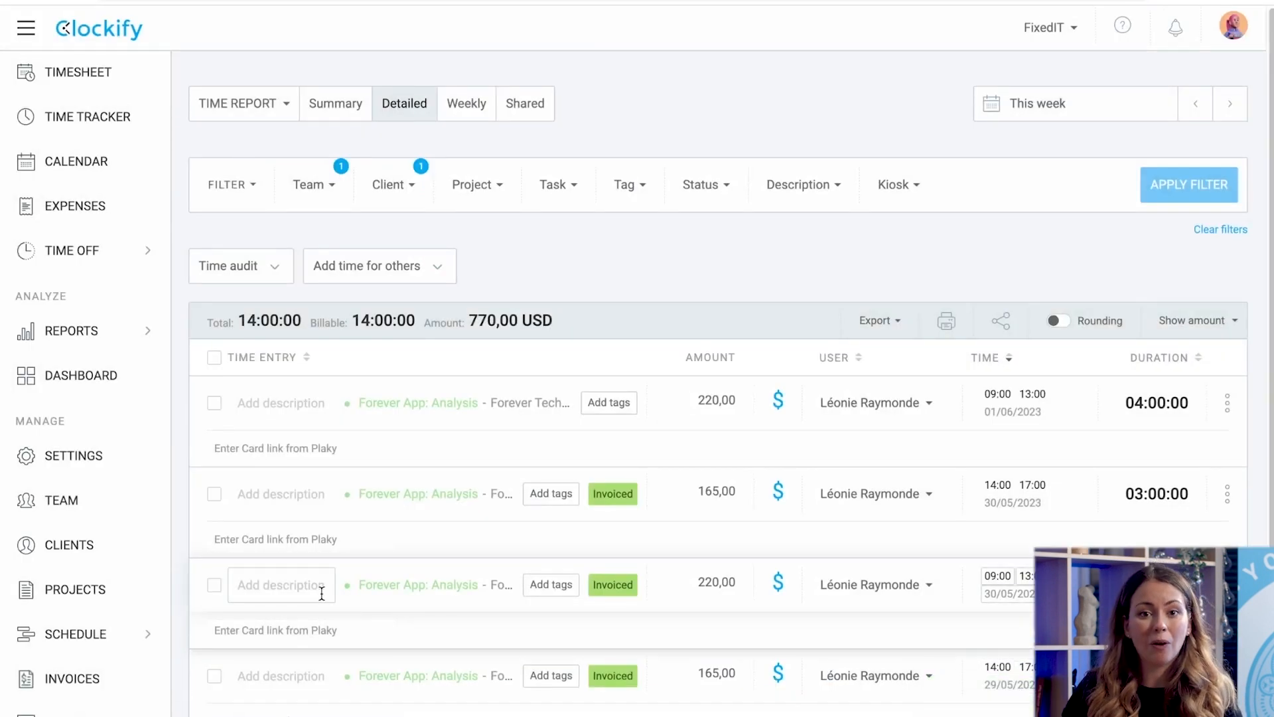
{"action": "scroll", "coordinate": [322, 593], "scroll_direction": "down", "scroll_amount": 2}
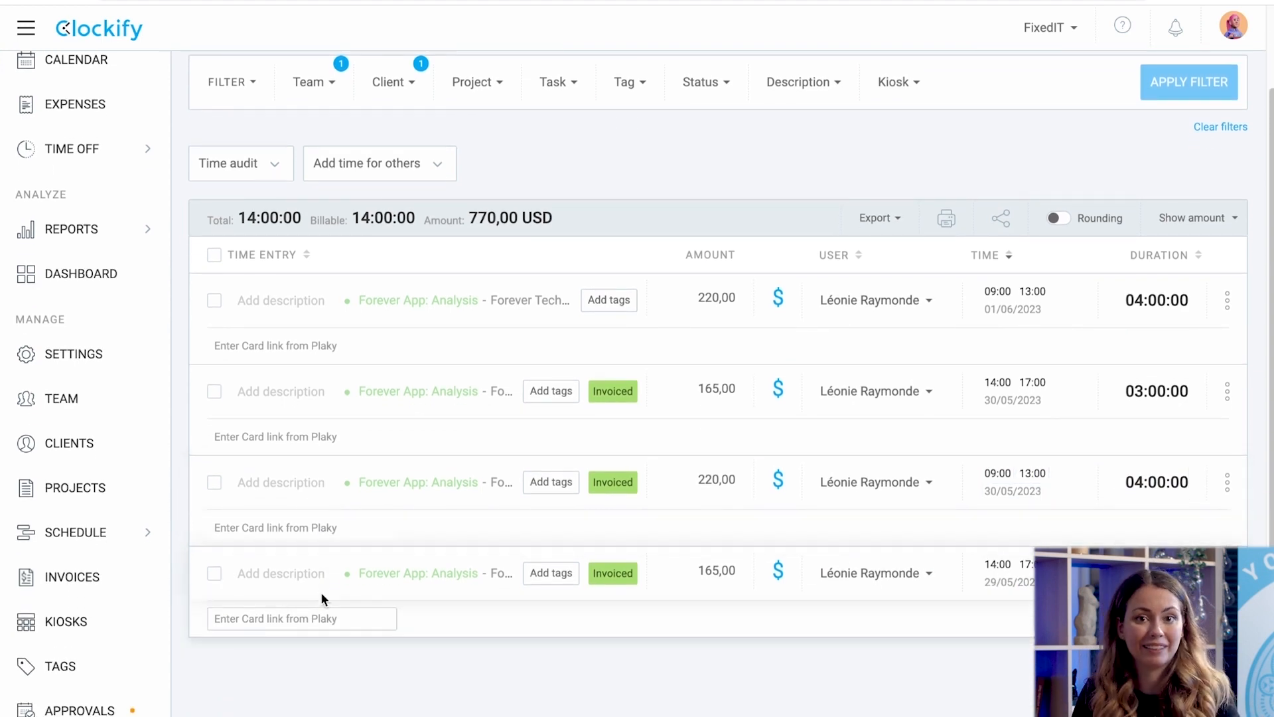
Create a new workspace tag named 'billed'.
{"action": "left_click", "coordinate": [54, 667]}
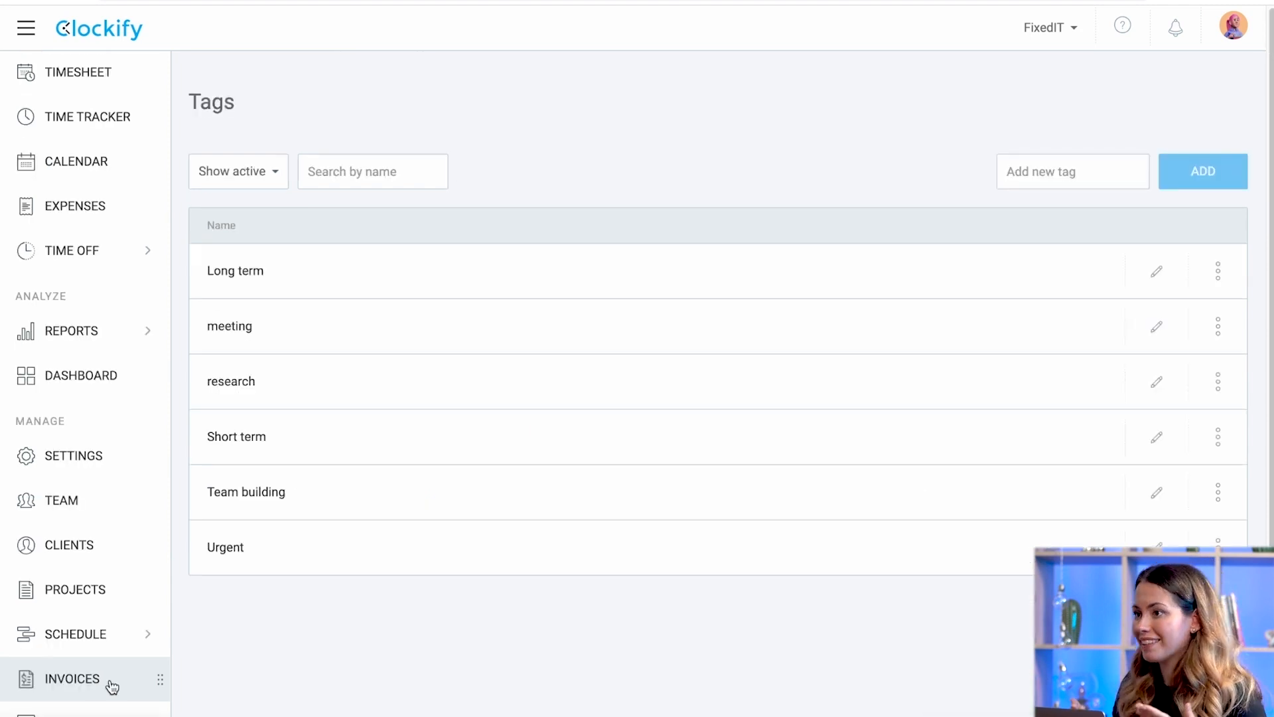
{"action": "left_click", "coordinate": [1049, 184]}
{"action": "type", "text": "billed"}
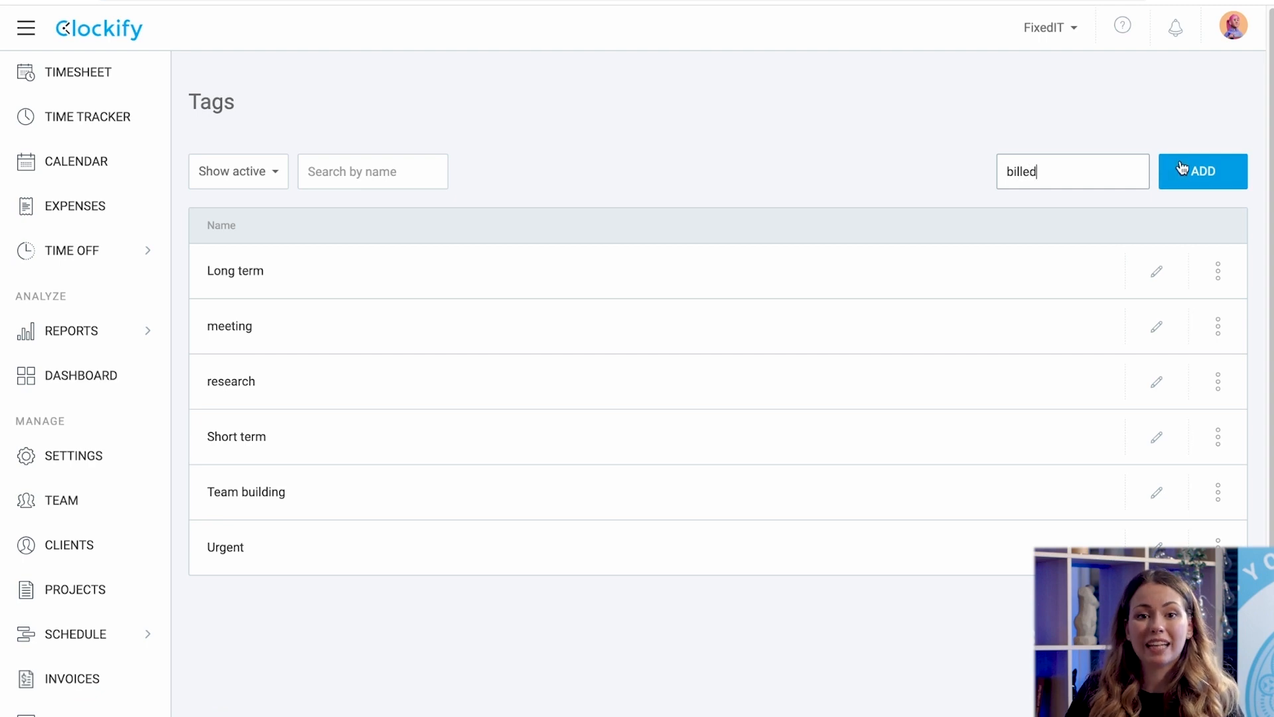
{"action": "left_click", "coordinate": [1204, 170]}
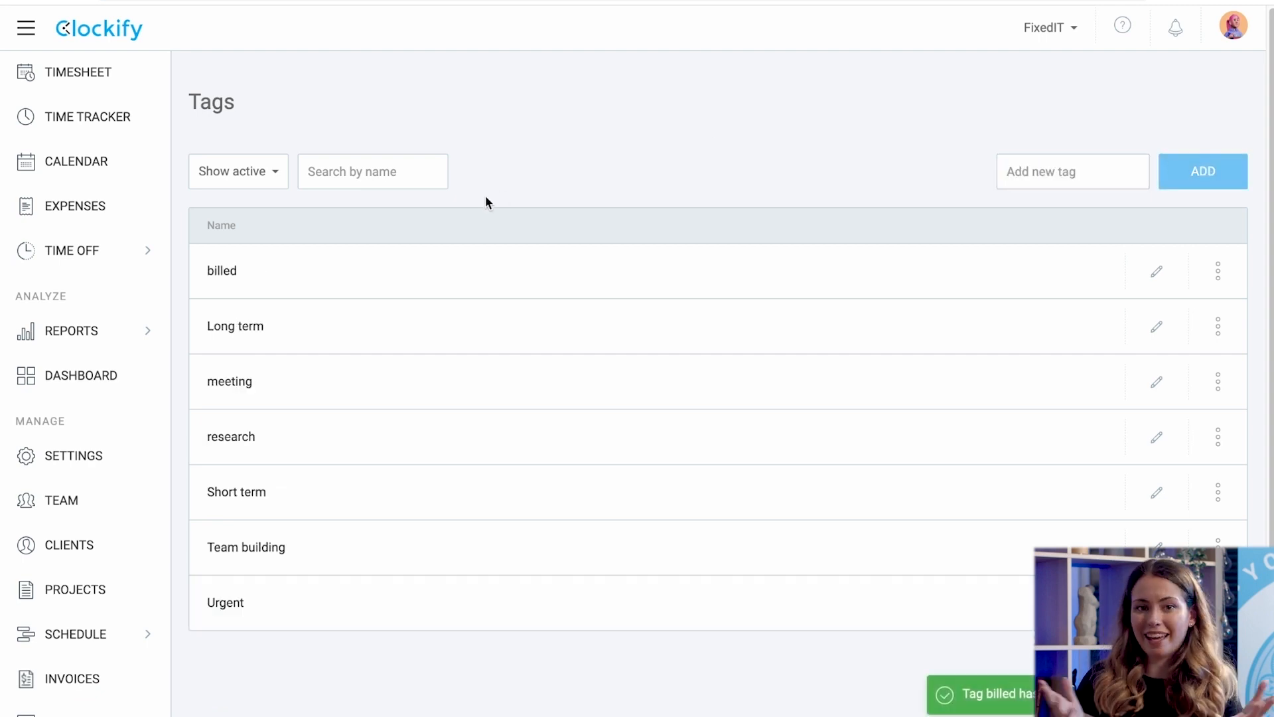
Bulk-edit all four detailed-report entries to add the 'billed' tag to their existing tags.
{"action": "left_click", "coordinate": [95, 333]}
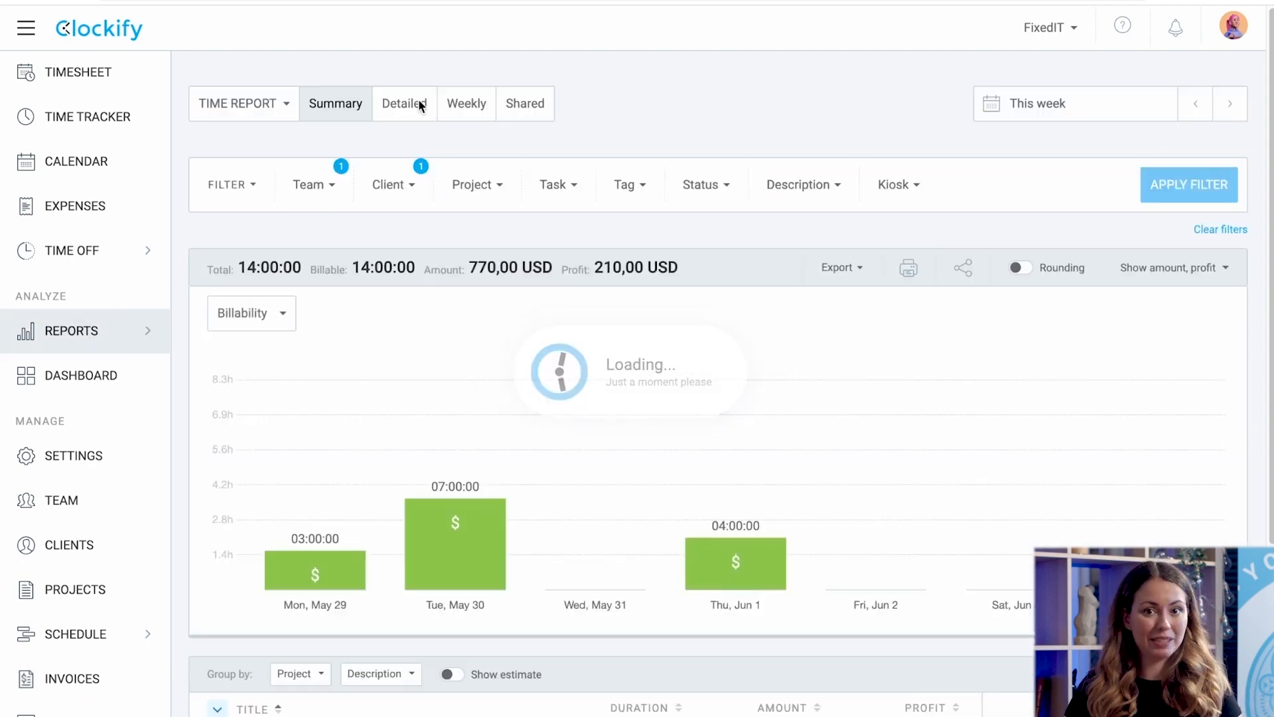
{"action": "left_click", "coordinate": [418, 100]}
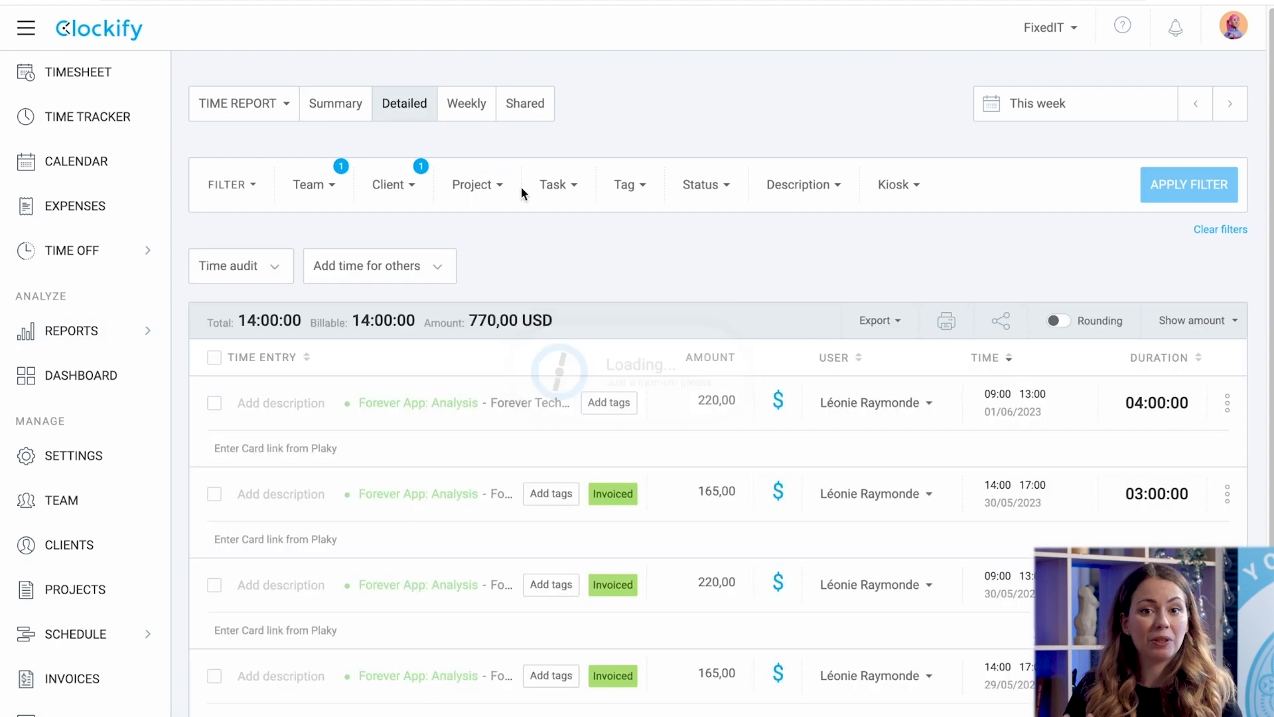
{"action": "left_click", "coordinate": [215, 359]}
{"action": "left_click", "coordinate": [336, 357]}
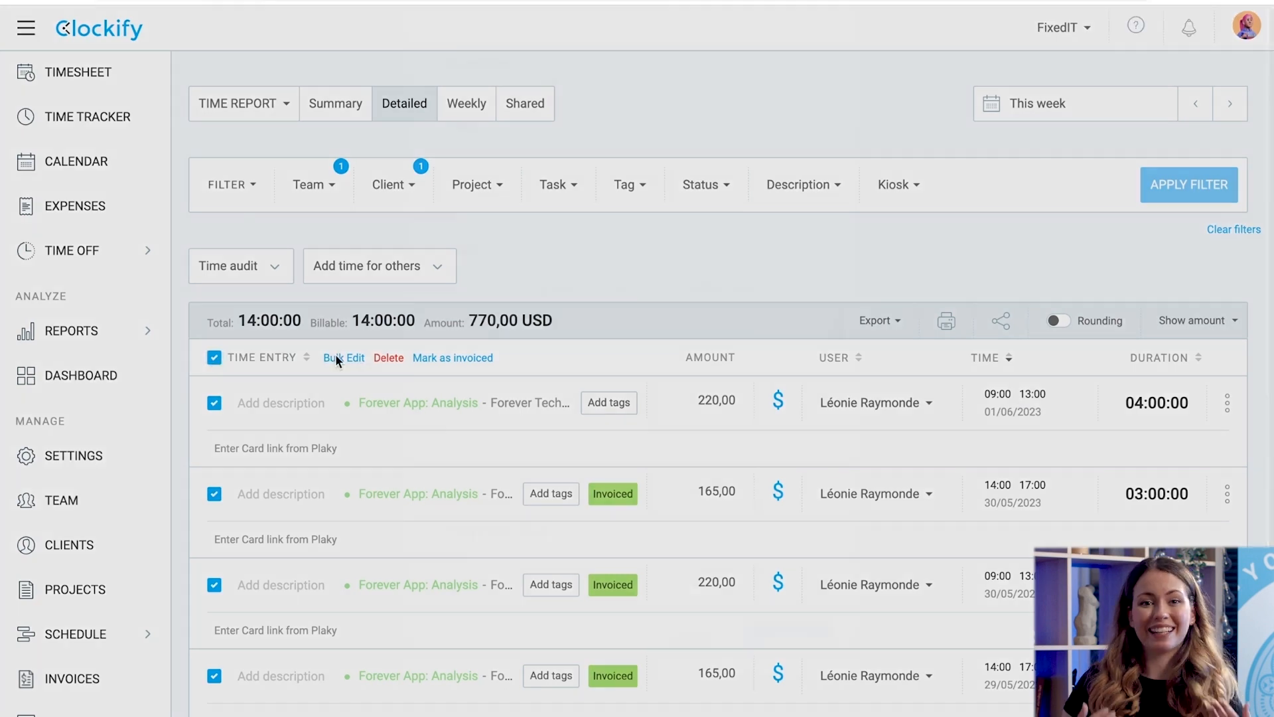
{"action": "left_click", "coordinate": [455, 322]}
{"action": "left_click", "coordinate": [588, 320]}
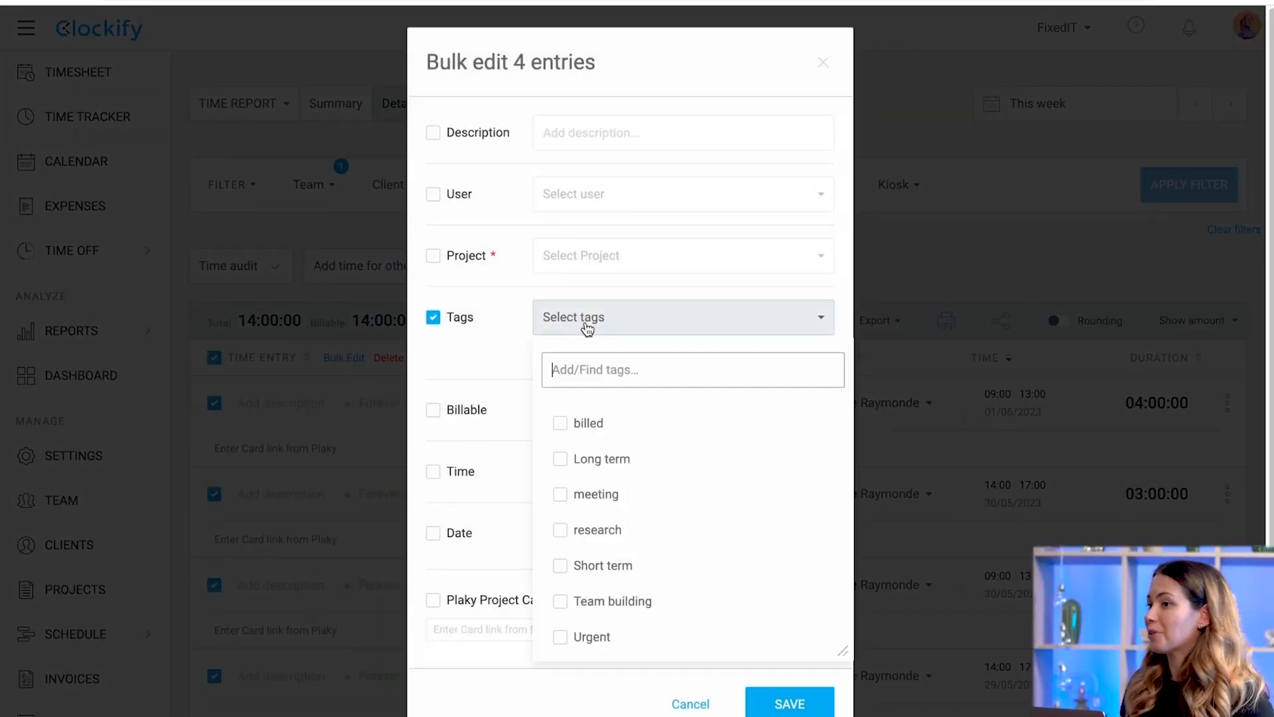
{"action": "left_click", "coordinate": [561, 425]}
{"action": "left_click", "coordinate": [790, 702]}
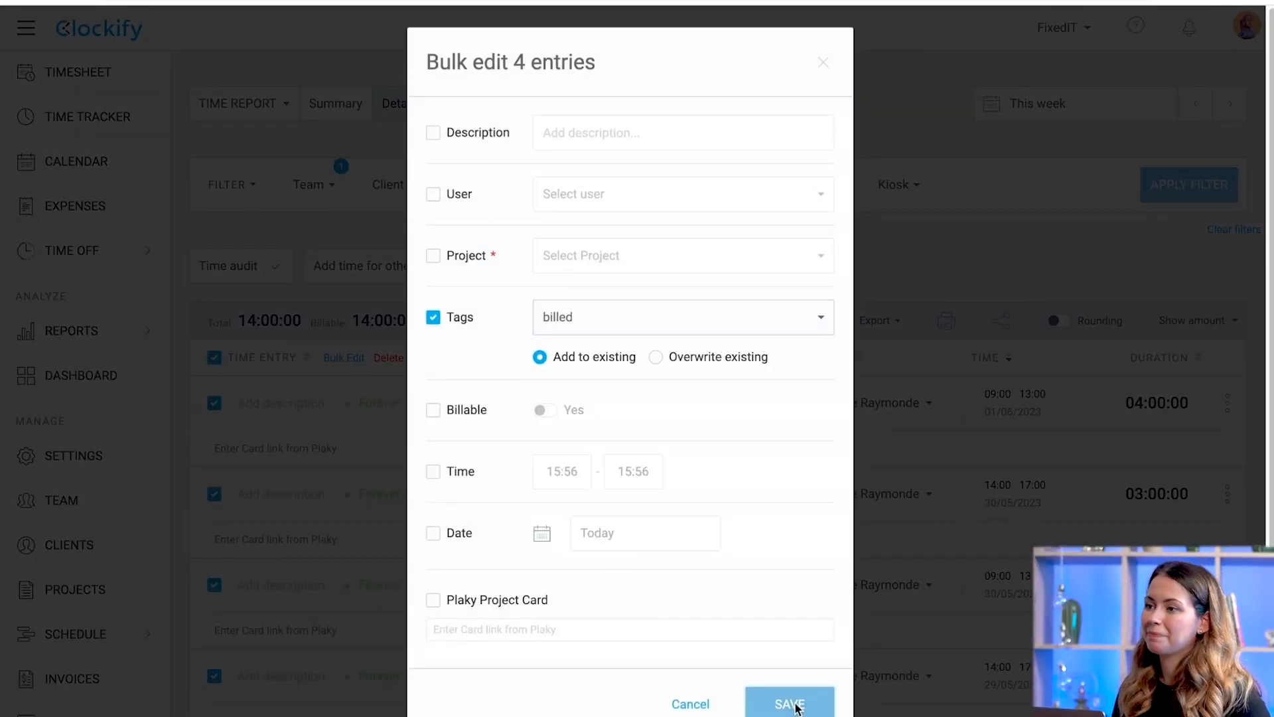
Try a tag filter of 'Does not contain' billed, then clear all filters.
{"action": "left_click", "coordinate": [719, 184]}
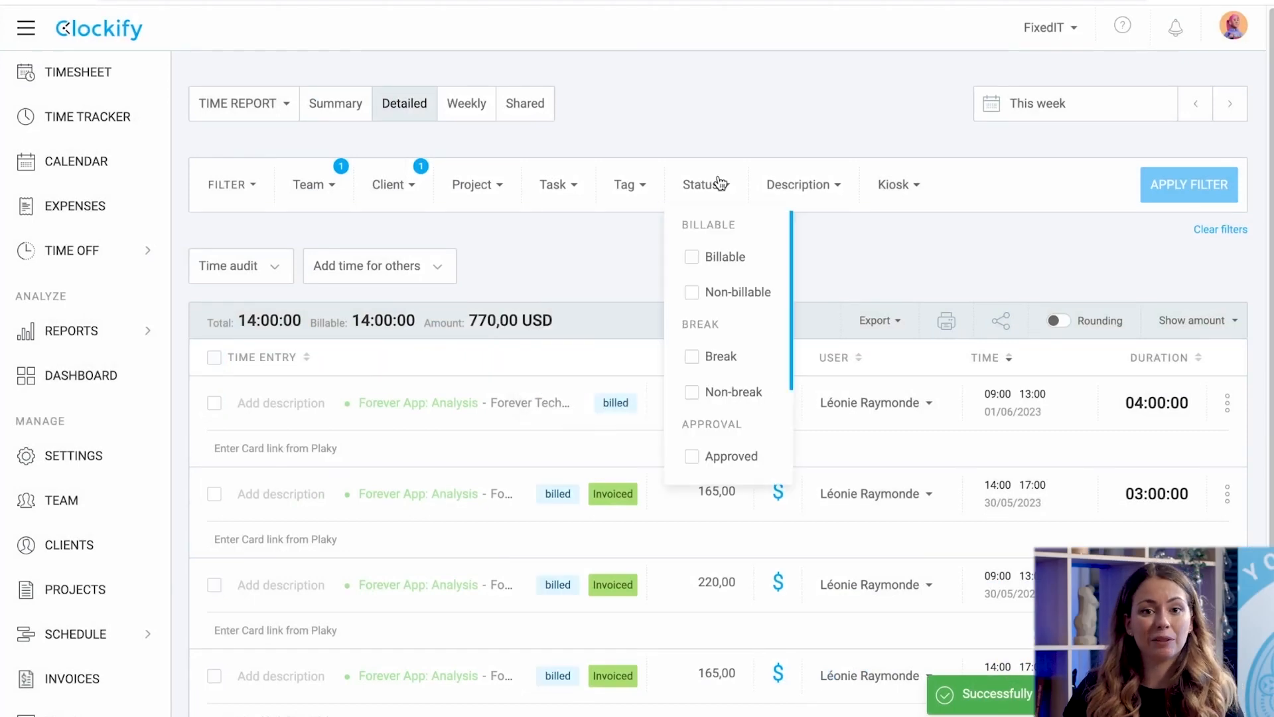
{"action": "left_click", "coordinate": [630, 185]}
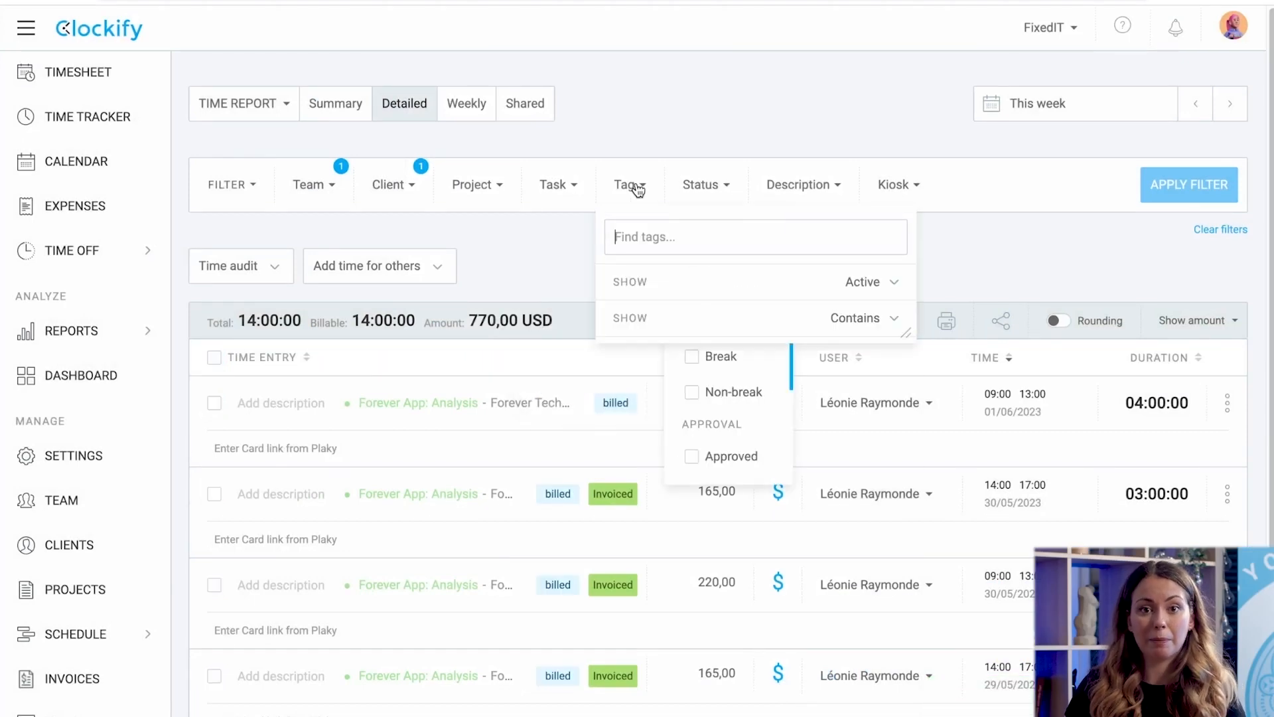
{"action": "left_click", "coordinate": [843, 319]}
{"action": "left_click", "coordinate": [754, 392]}
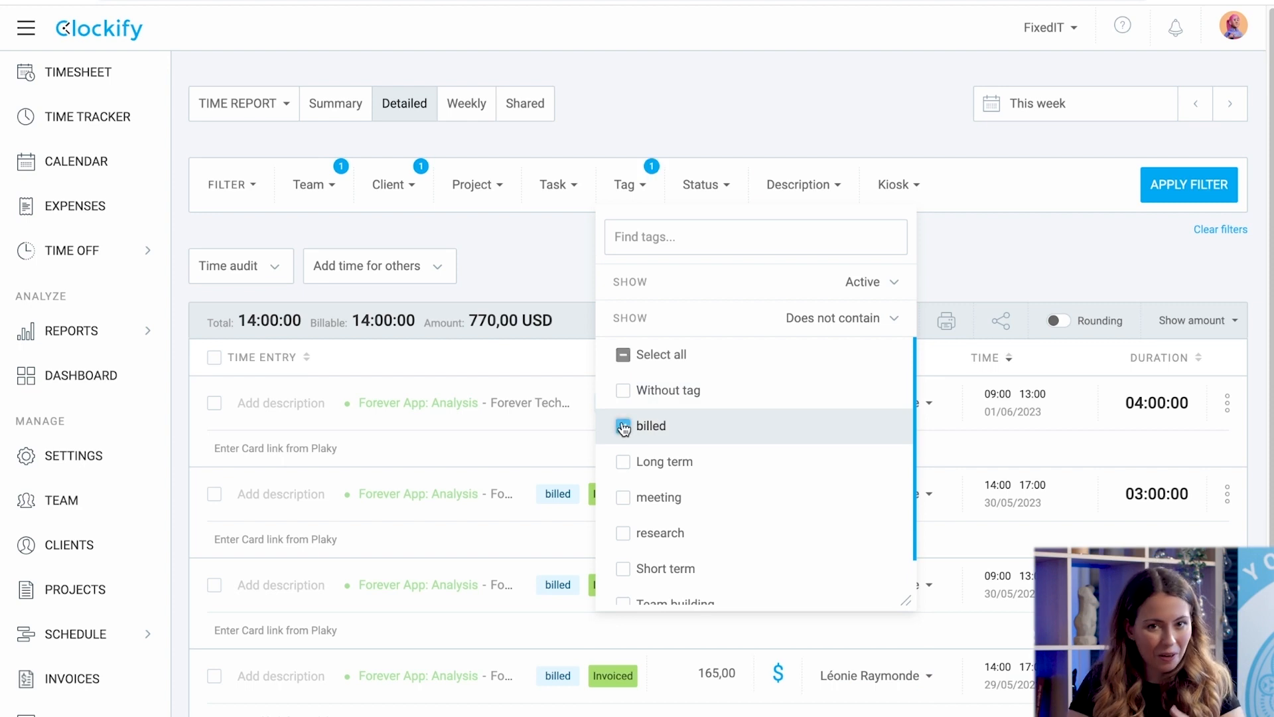
{"action": "left_click", "coordinate": [1173, 182]}
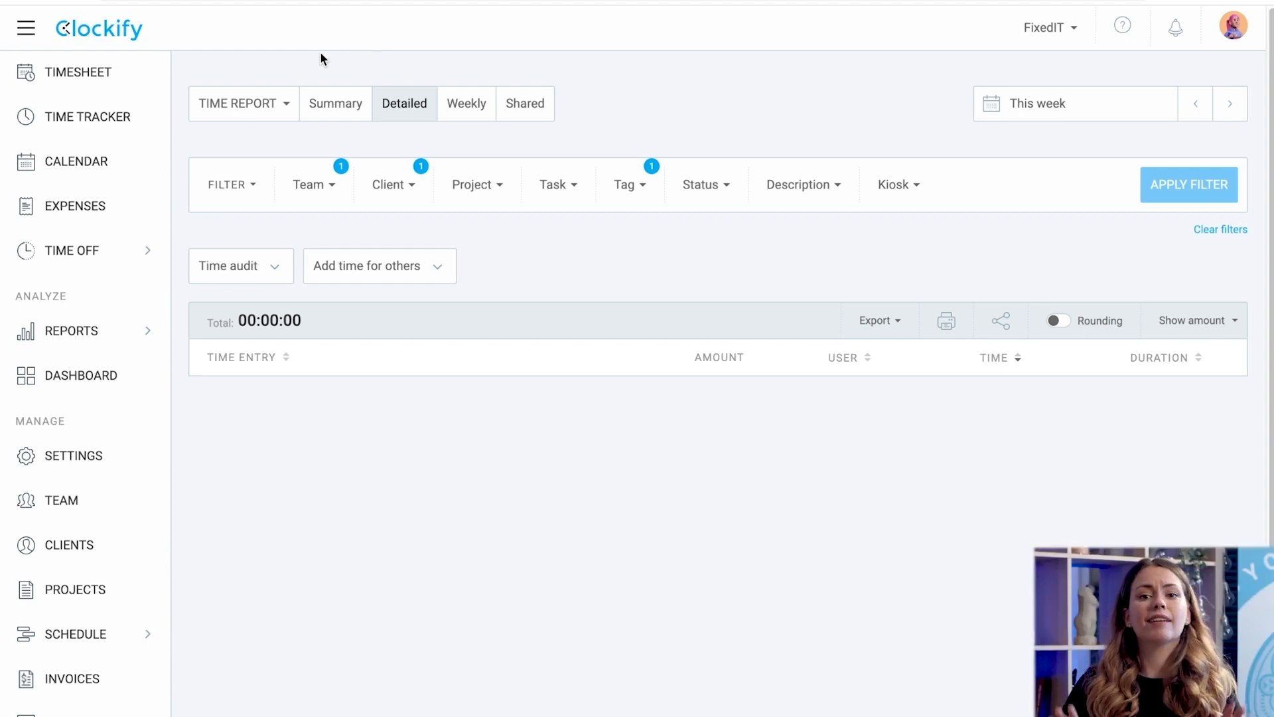
{"action": "left_click", "coordinate": [1216, 231]}
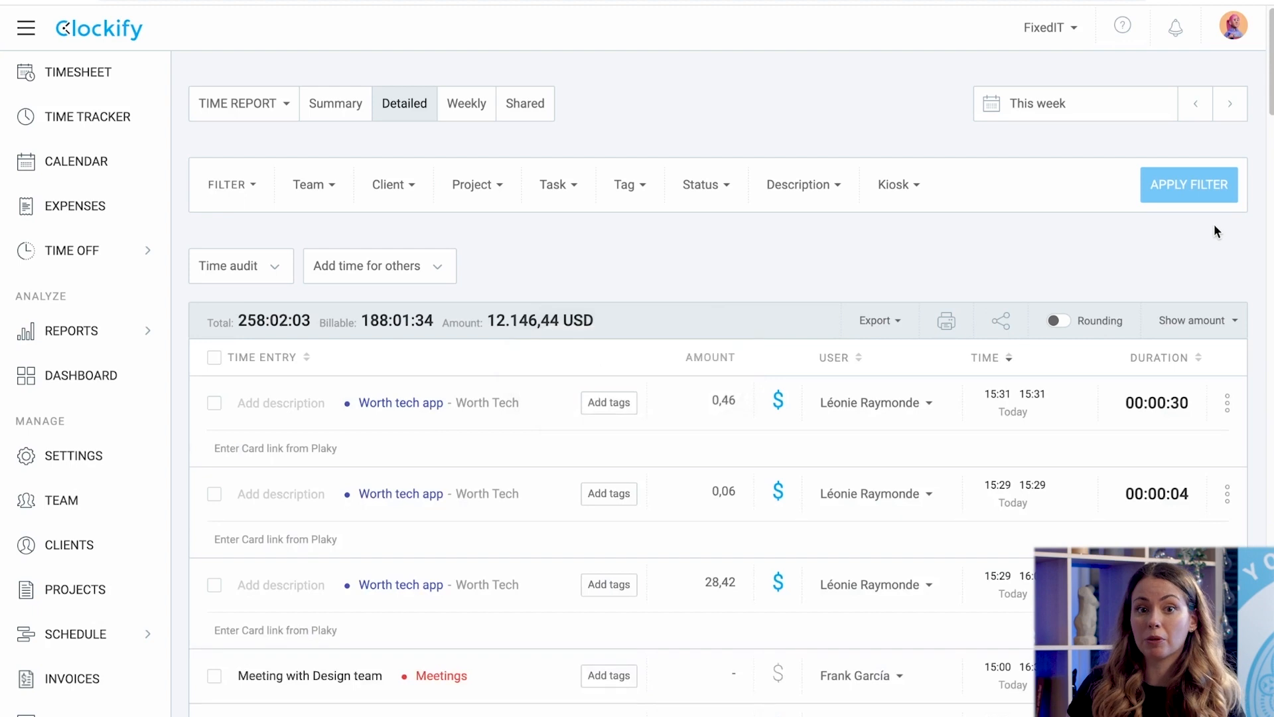
Filter to Billable status, client Worth Tech and project Worth tech app, showing amount only.
{"action": "left_click", "coordinate": [711, 190]}
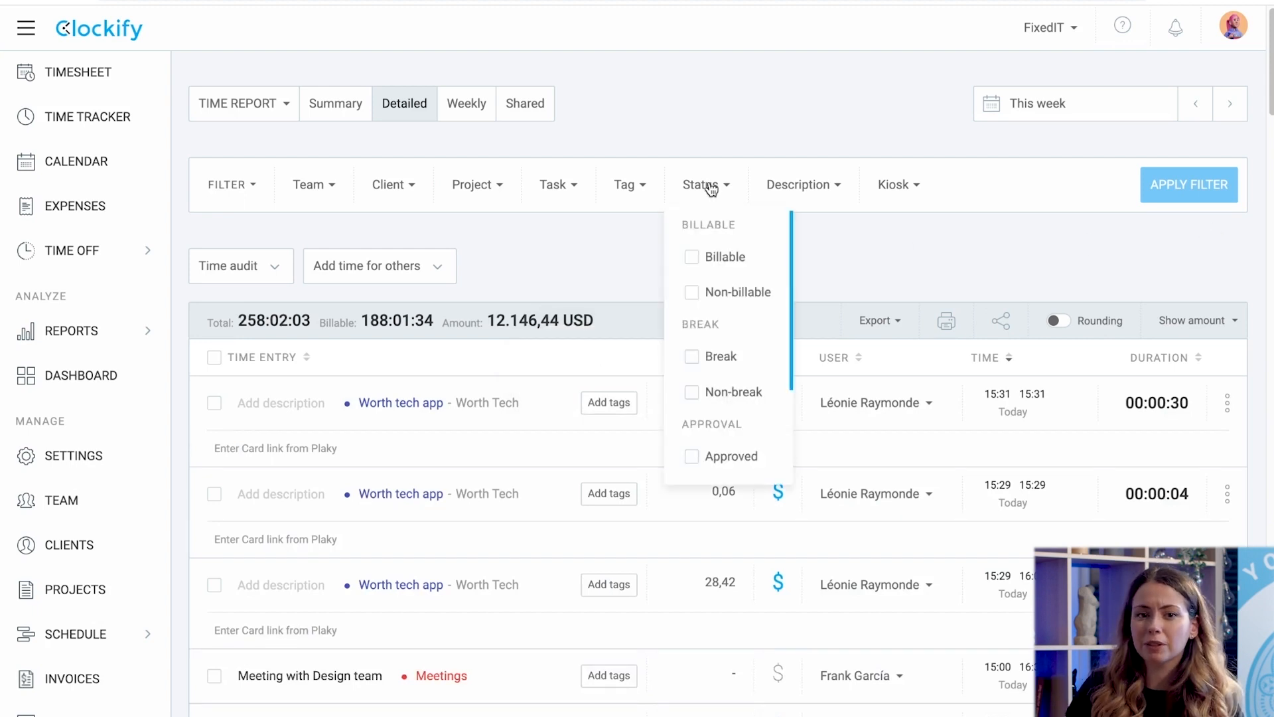
{"action": "left_click", "coordinate": [692, 258]}
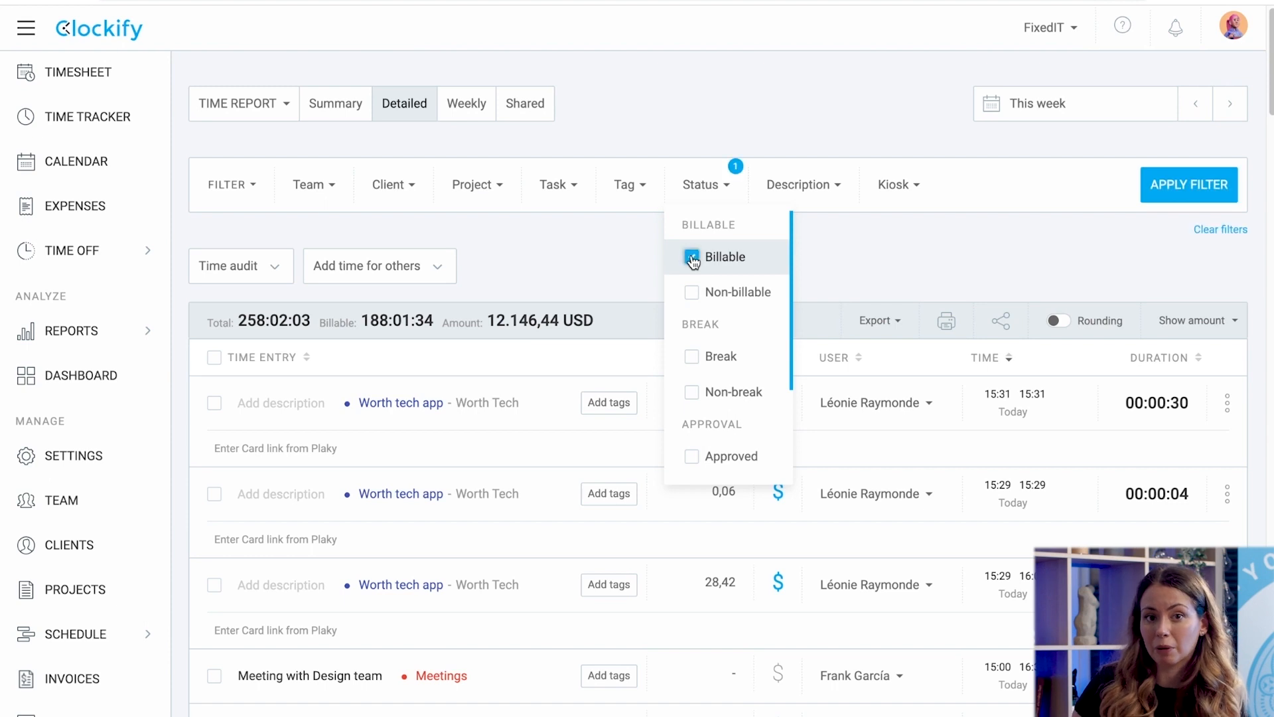
{"action": "left_click", "coordinate": [401, 192]}
{"action": "scroll", "coordinate": [382, 478], "scroll_direction": "down", "scroll_amount": 2}
{"action": "left_click", "coordinate": [381, 550]}
{"action": "left_click", "coordinate": [486, 201]}
{"action": "left_click", "coordinate": [459, 415]}
{"action": "left_click", "coordinate": [1202, 190]}
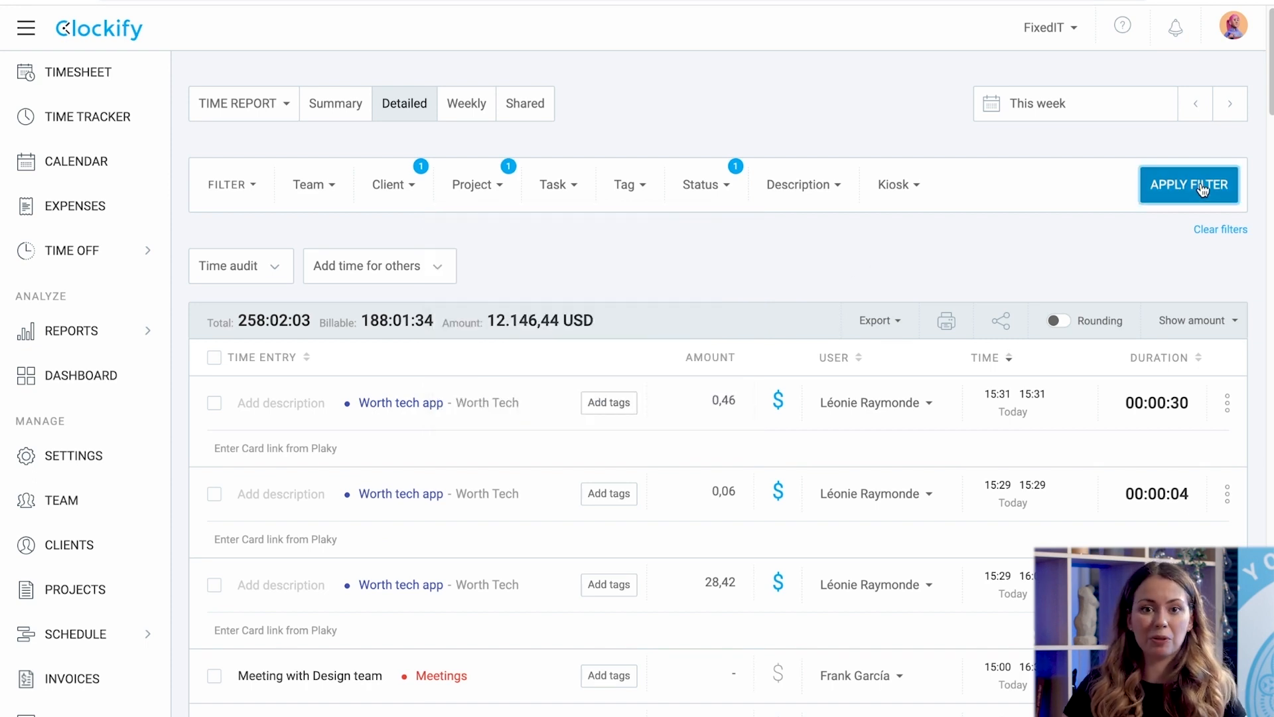
{"action": "left_click", "coordinate": [1207, 322]}
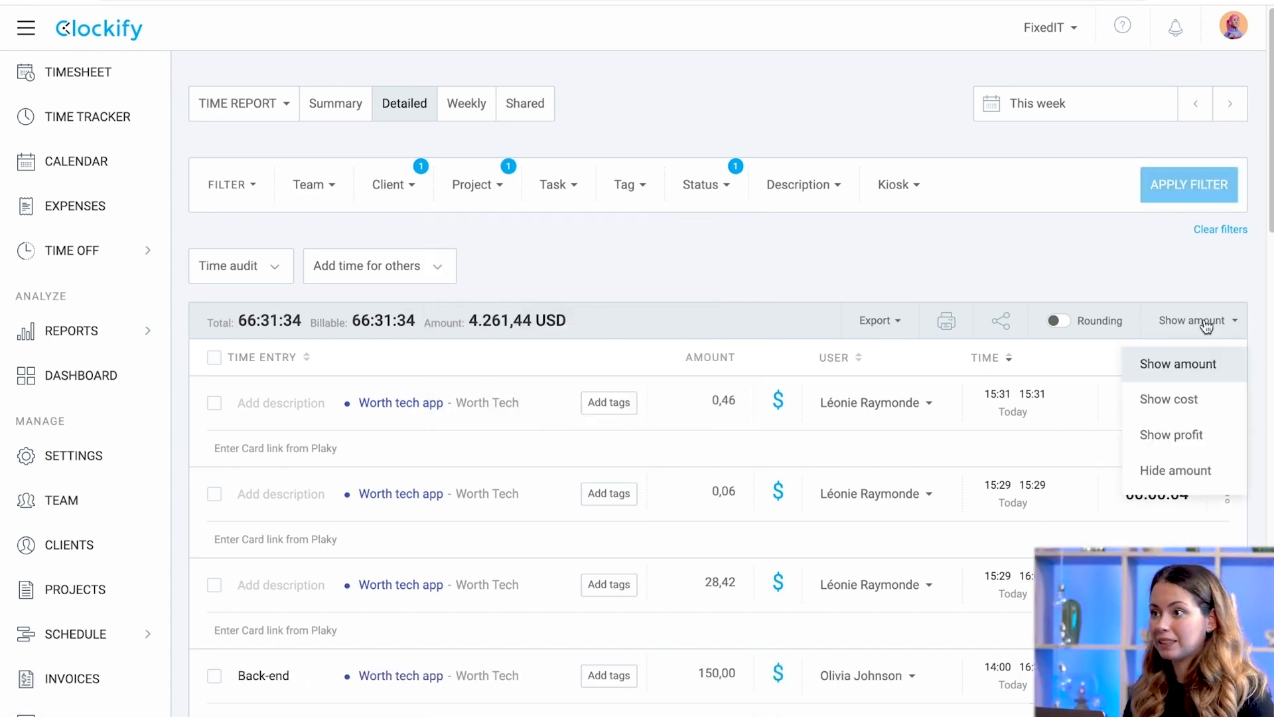
{"action": "left_click", "coordinate": [1207, 323]}
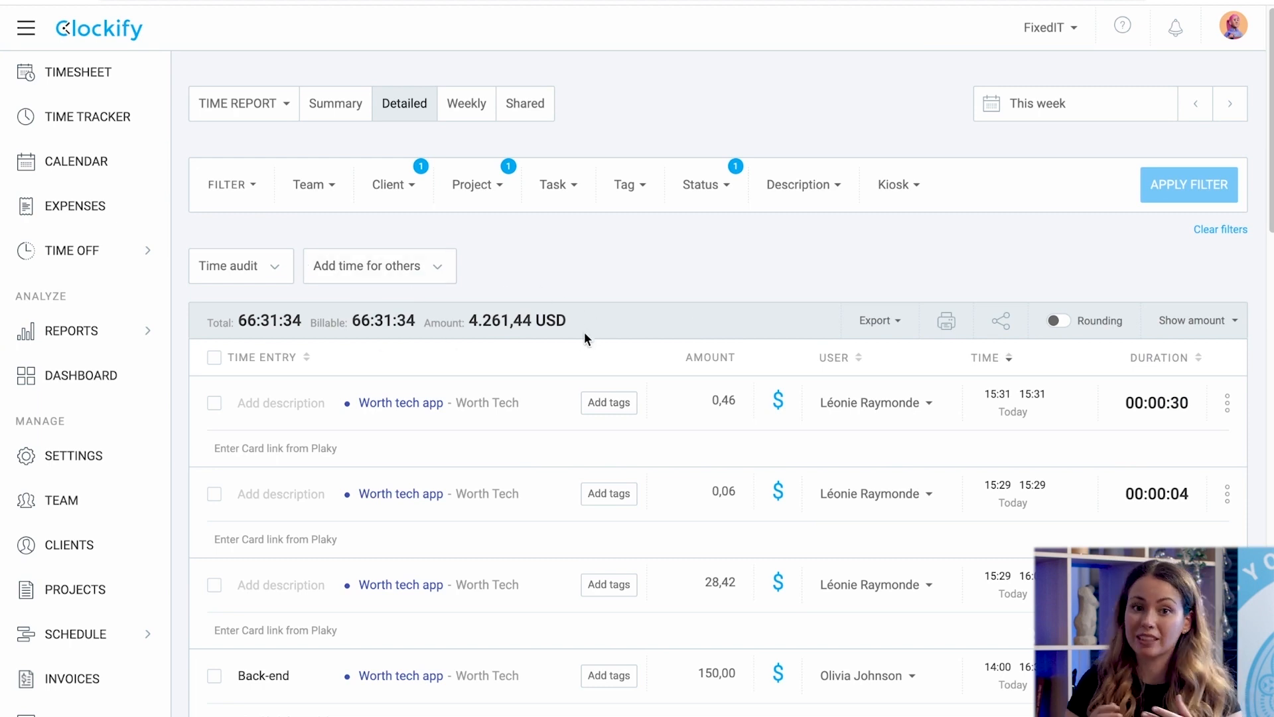
Check that Activate cost rate is on under Cost and profit analysis, then go to Projects.
{"action": "left_click", "coordinate": [69, 458]}
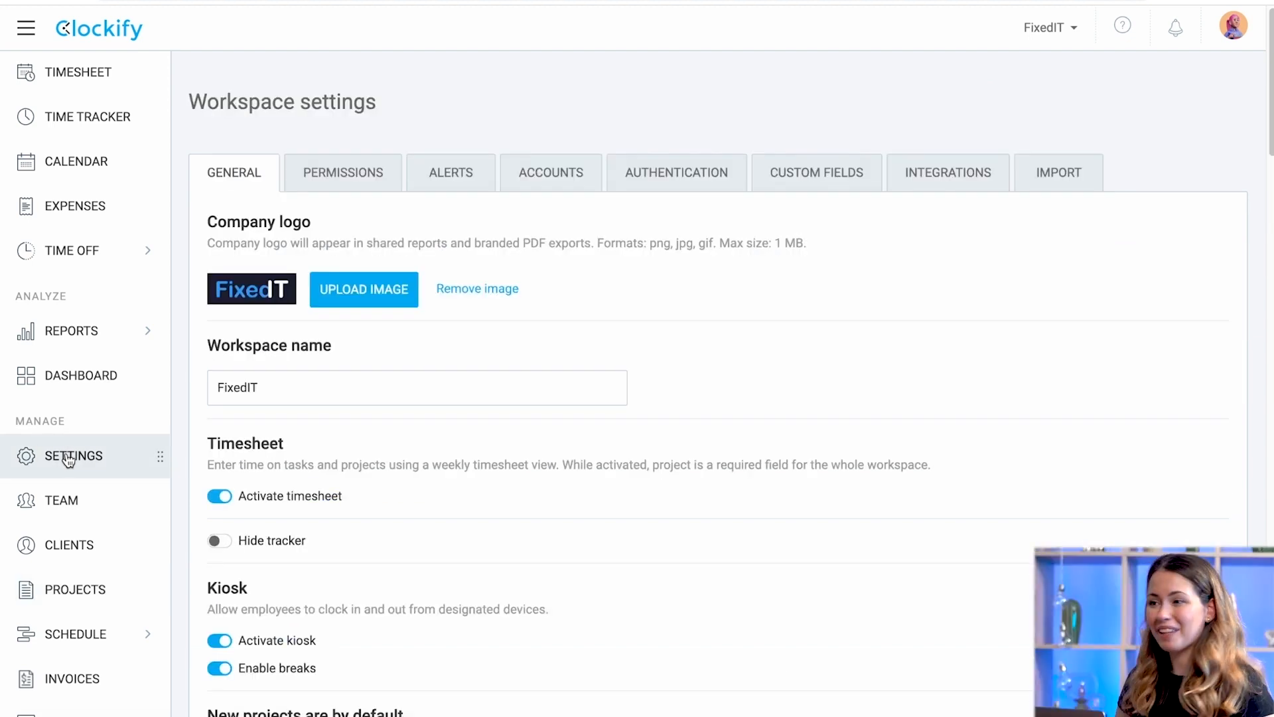
{"action": "scroll", "coordinate": [292, 501], "scroll_direction": "down", "scroll_amount": 15}
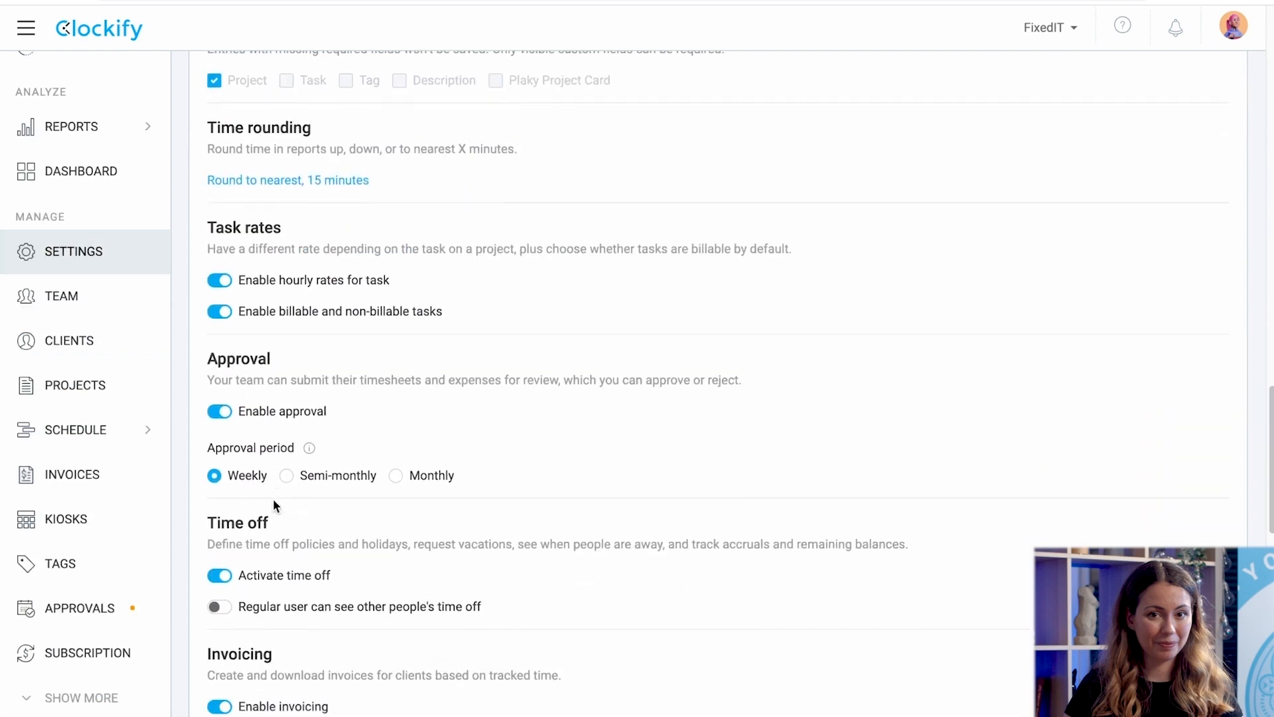
{"action": "scroll", "coordinate": [273, 499], "scroll_direction": "down", "scroll_amount": 10}
{"action": "scroll", "coordinate": [252, 385], "scroll_direction": "up", "scroll_amount": 4}
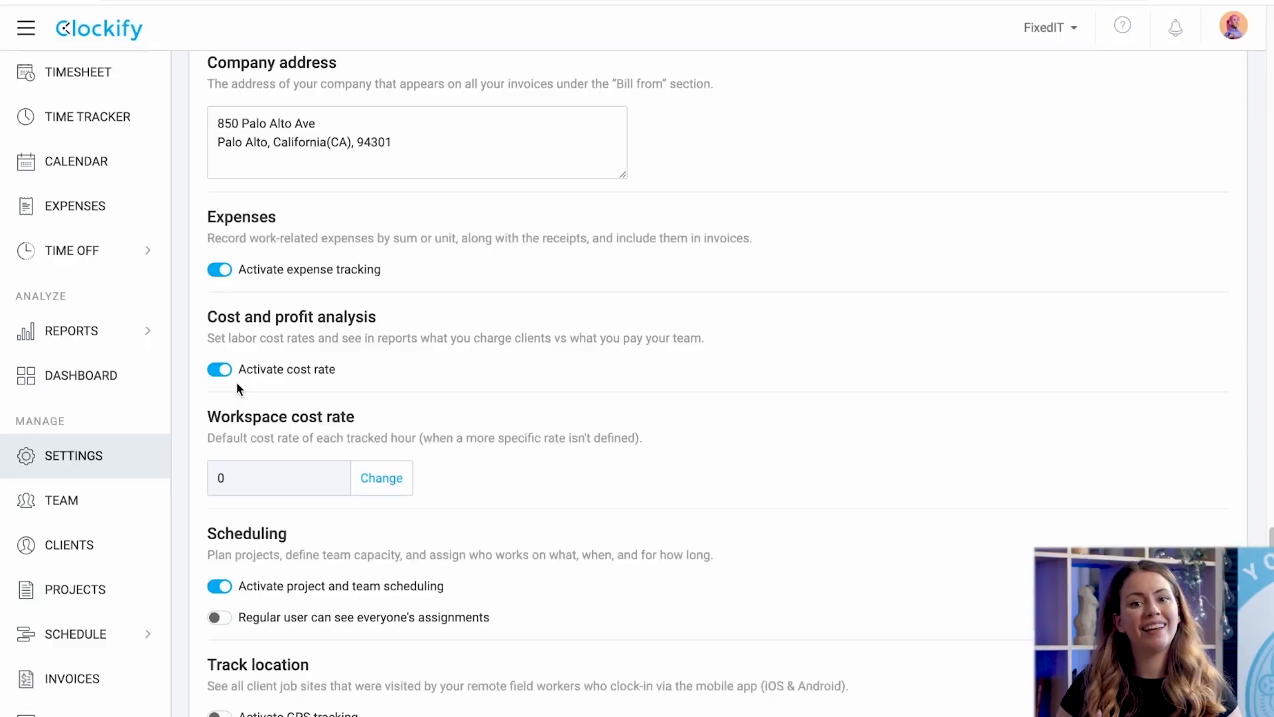
{"action": "left_click", "coordinate": [110, 593]}
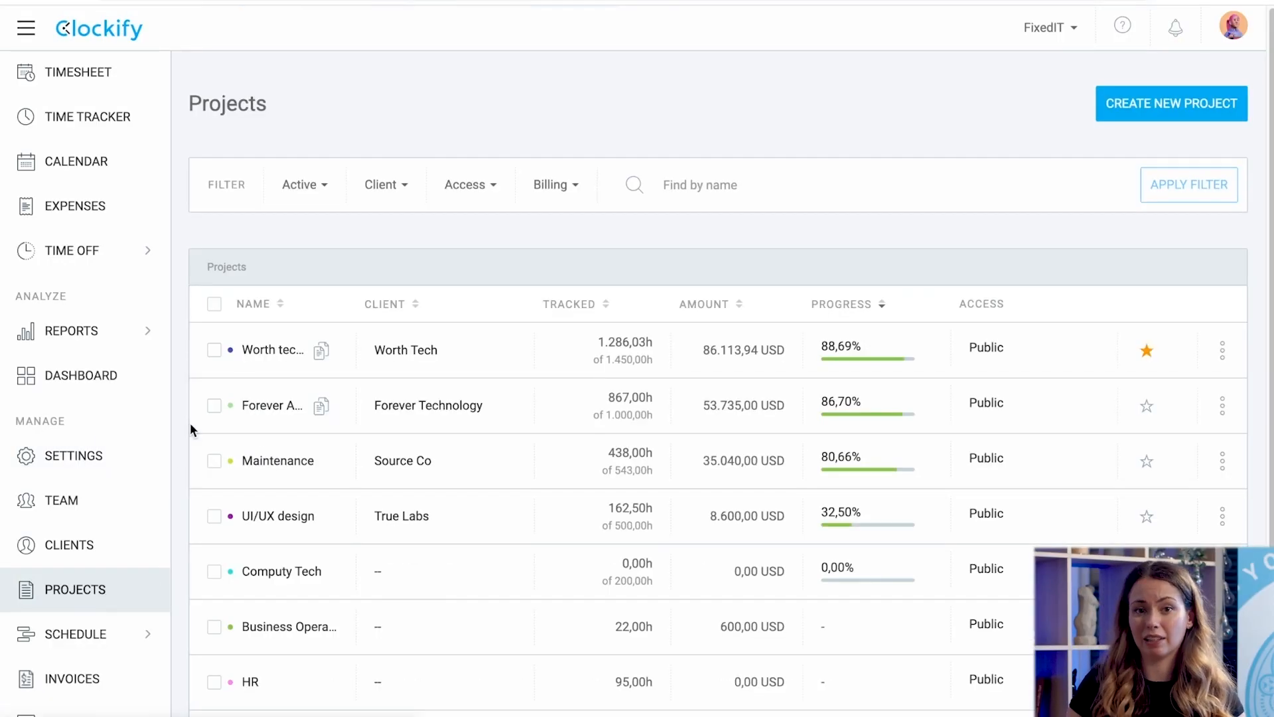
Set the Analysis task's cost rate to 0 in Worth tech app, then go to the summary report.
{"action": "left_click", "coordinate": [252, 353]}
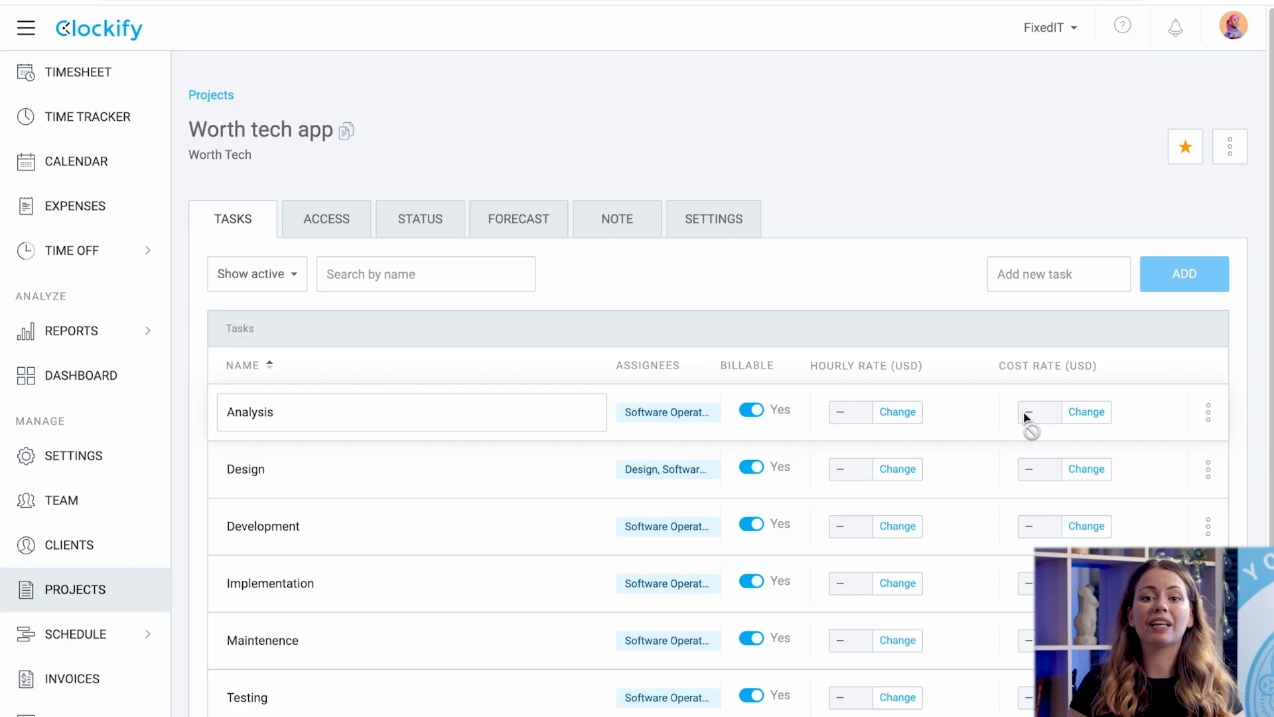
{"action": "left_click", "coordinate": [1072, 412]}
{"action": "type", "text": "0"}
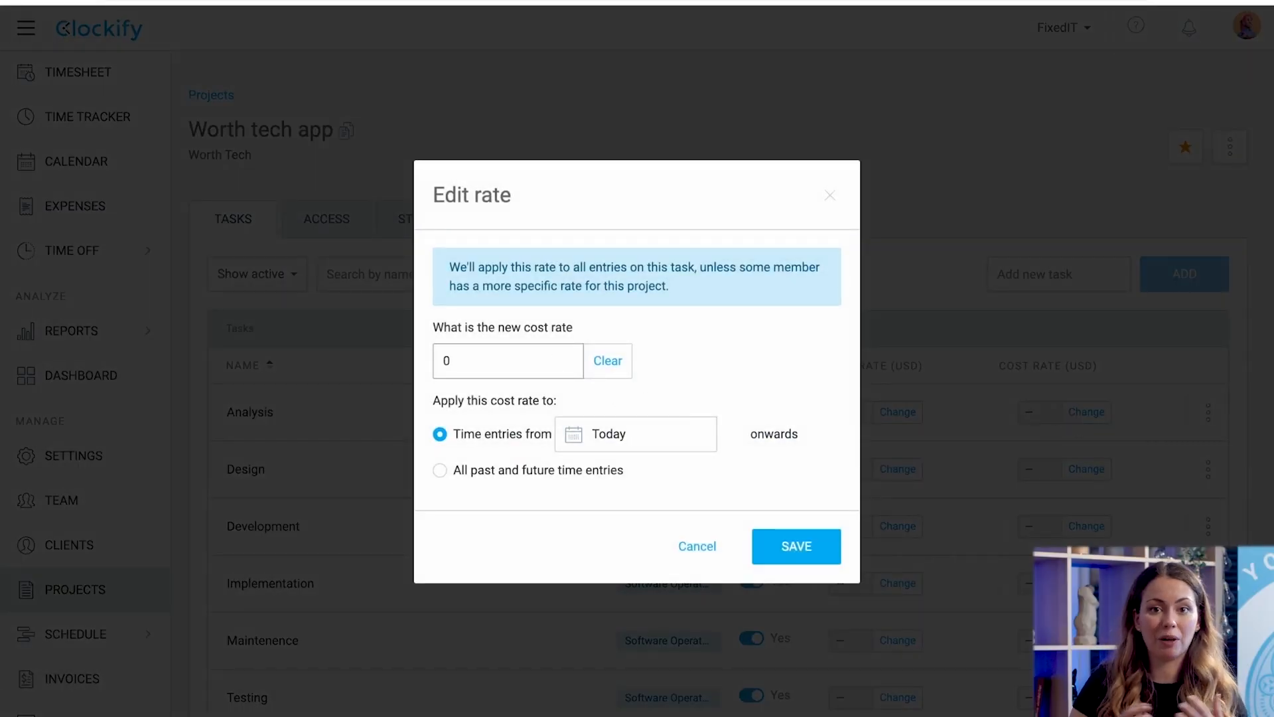
{"action": "left_click", "coordinate": [782, 545]}
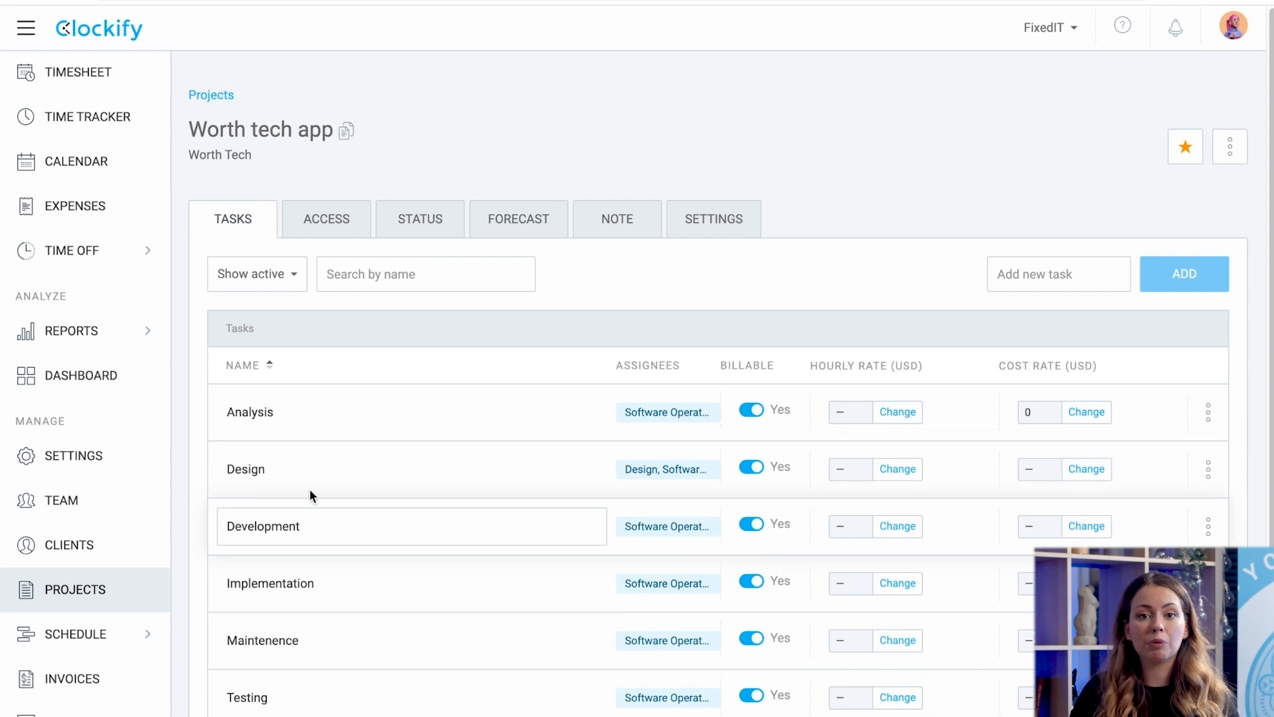
{"action": "left_click", "coordinate": [93, 333]}
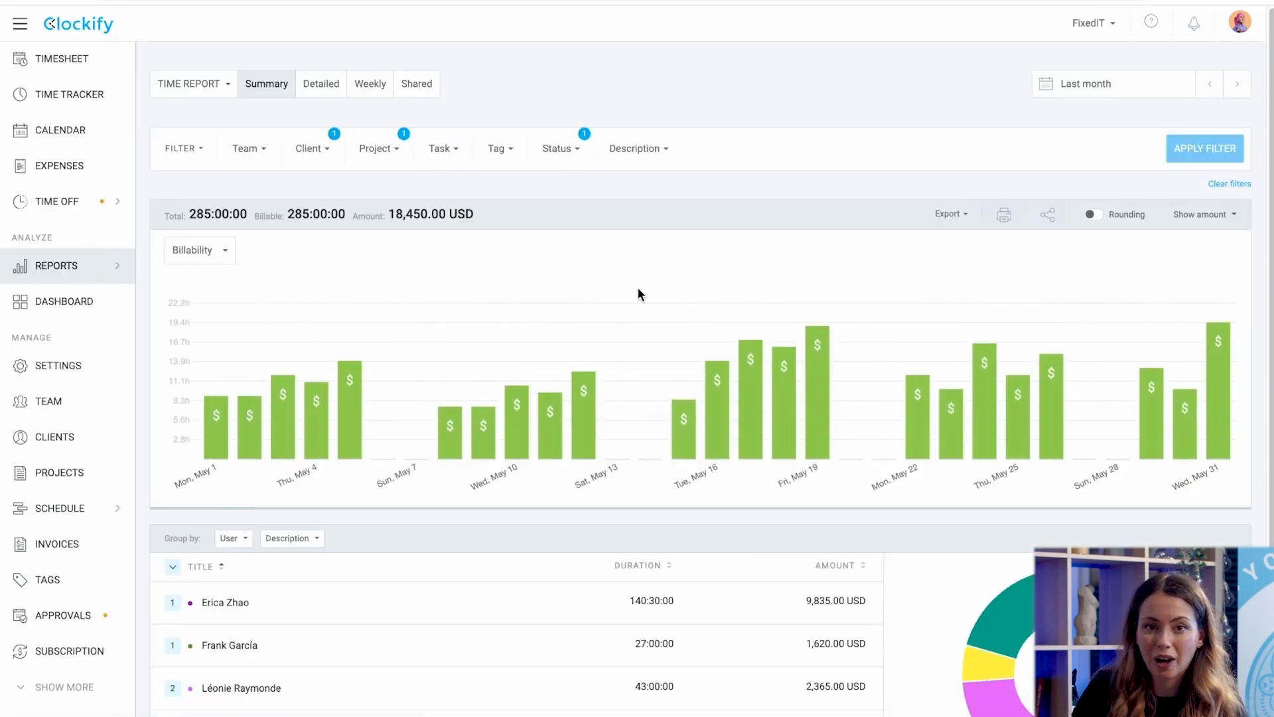
Tick Show cost and Show profit in the summary report's amount dropdown.
{"action": "scroll", "coordinate": [658, 292], "scroll_direction": "down", "scroll_amount": 2}
{"action": "left_click", "coordinate": [1198, 111]}
{"action": "left_click", "coordinate": [1158, 183]}
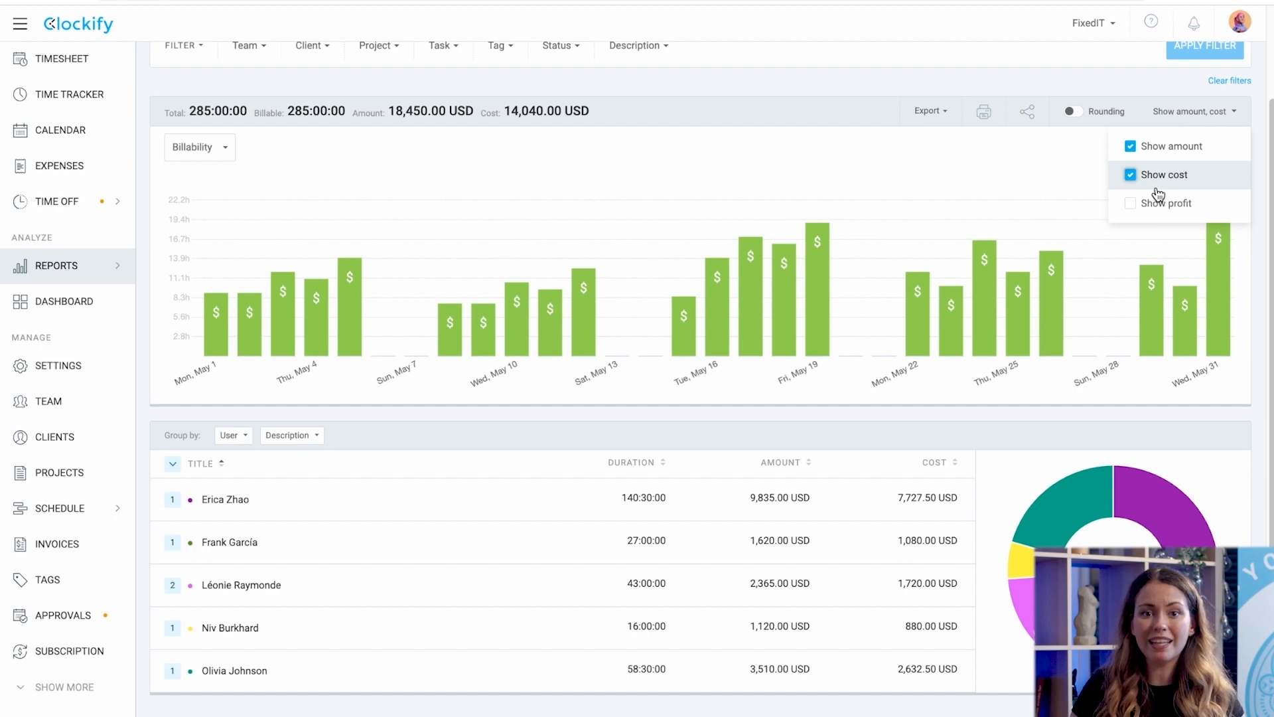
{"action": "left_click", "coordinate": [1152, 206]}
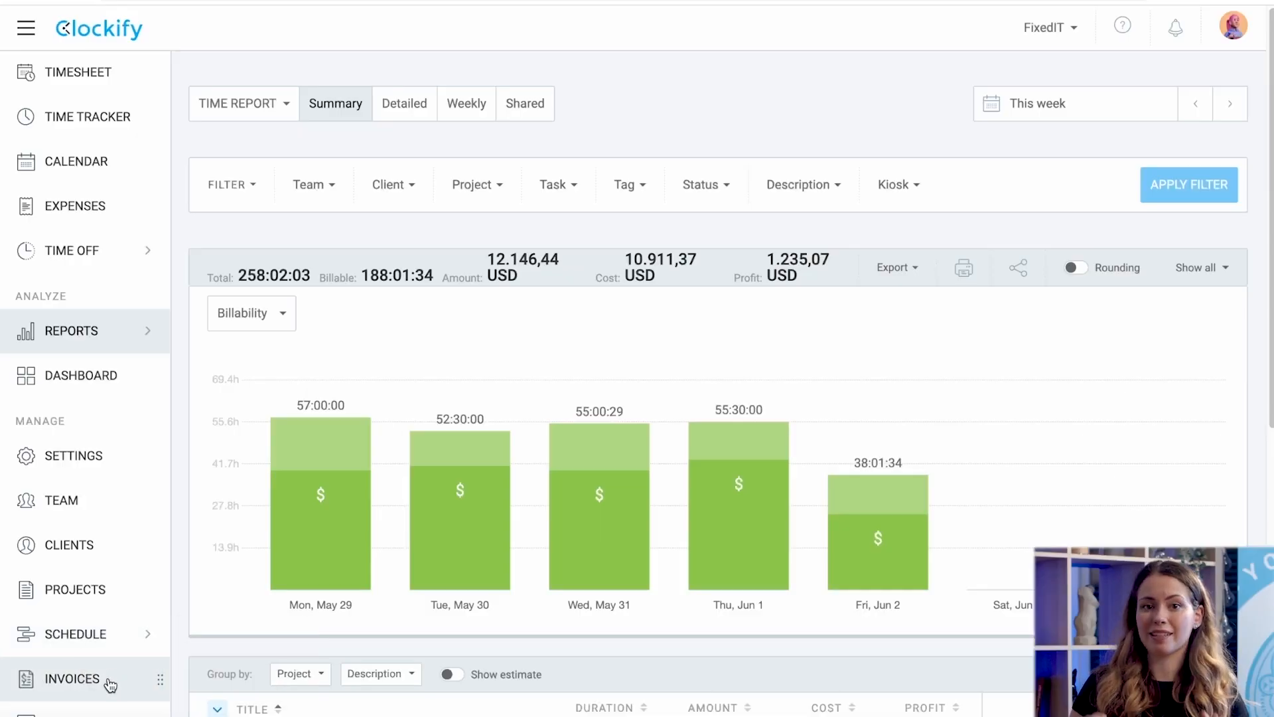
Open the Invoices list and look at Invoice1's row actions without choosing one.
{"action": "left_click", "coordinate": [109, 684]}
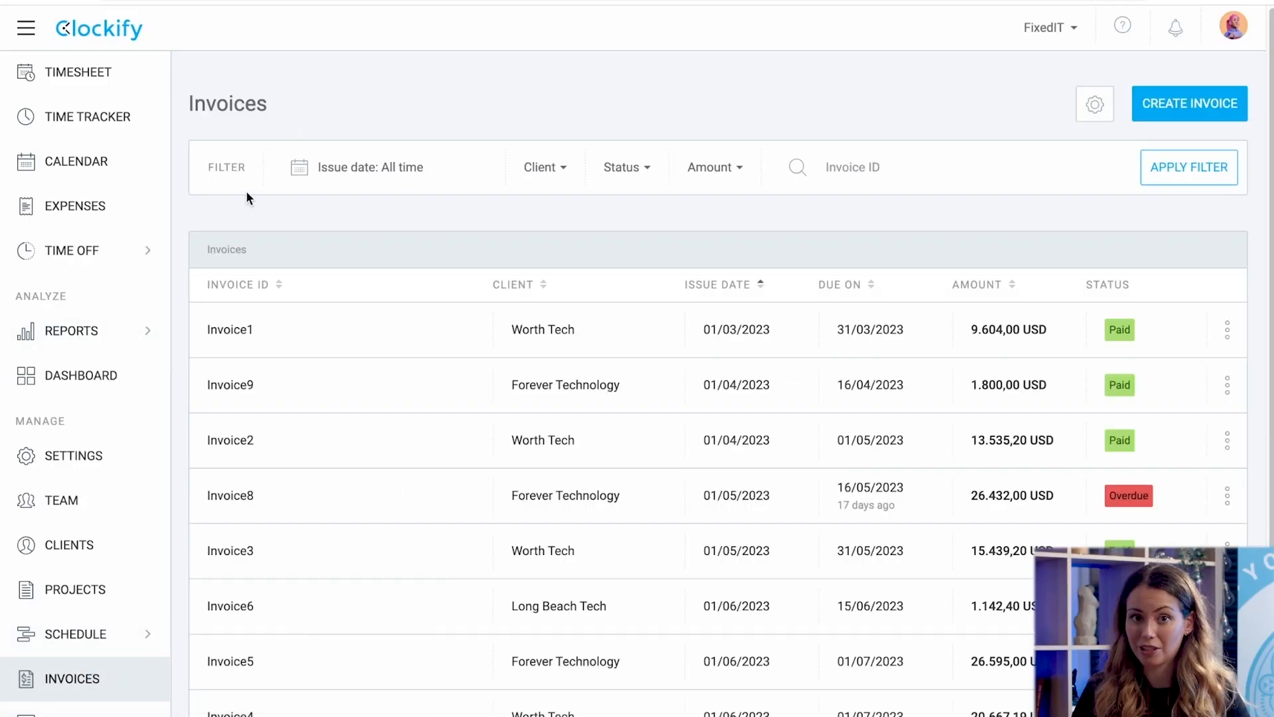
{"action": "scroll", "coordinate": [246, 191], "scroll_direction": "down", "scroll_amount": 2}
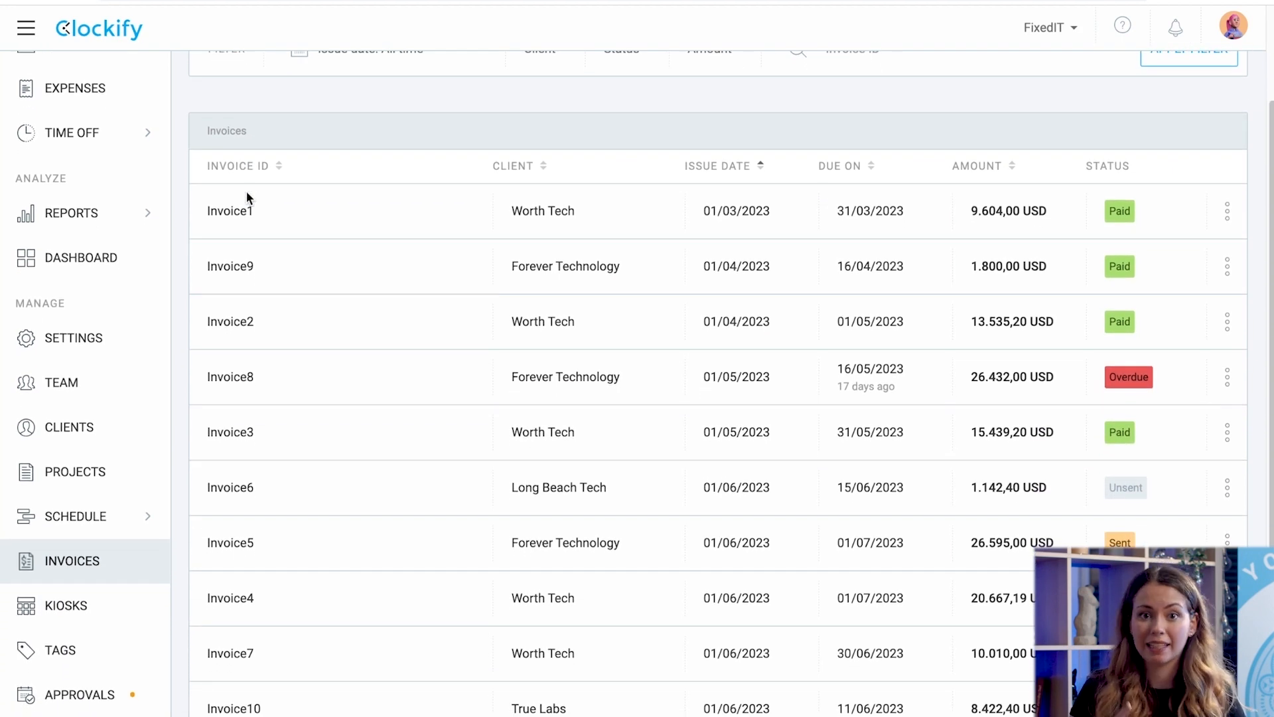
{"action": "left_click", "coordinate": [1236, 213]}
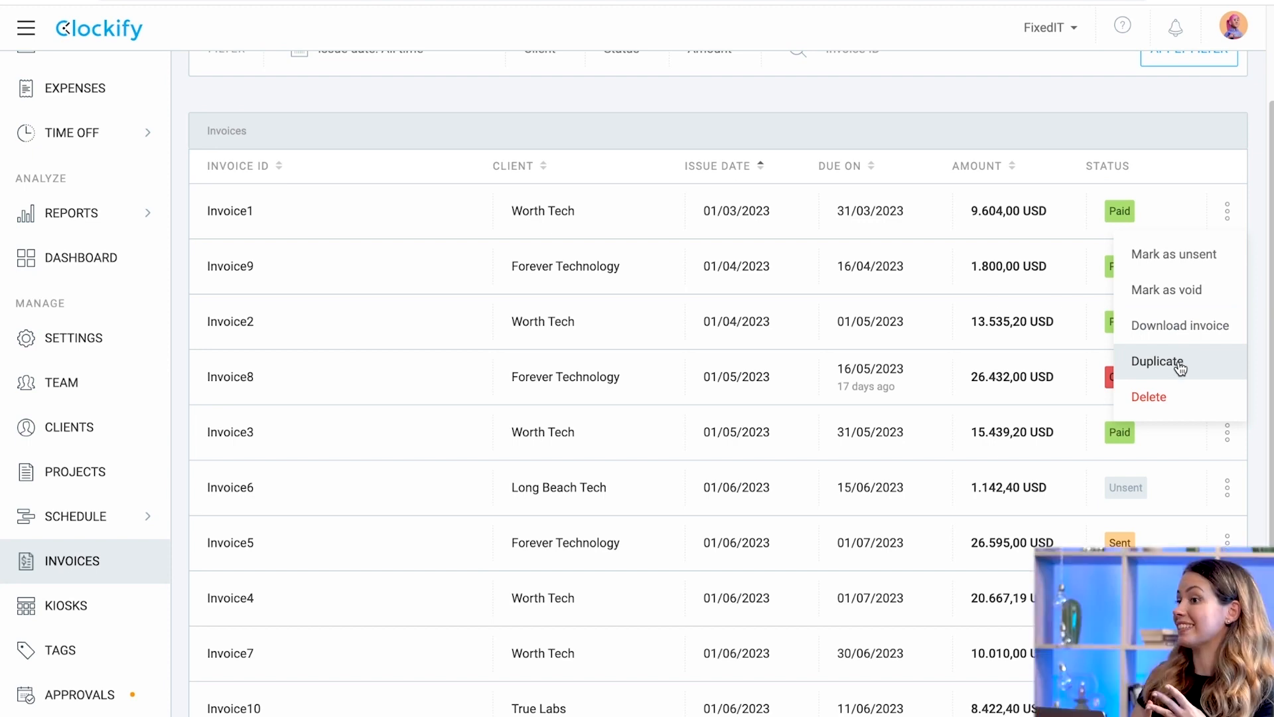
{"action": "left_click", "coordinate": [1228, 214]}
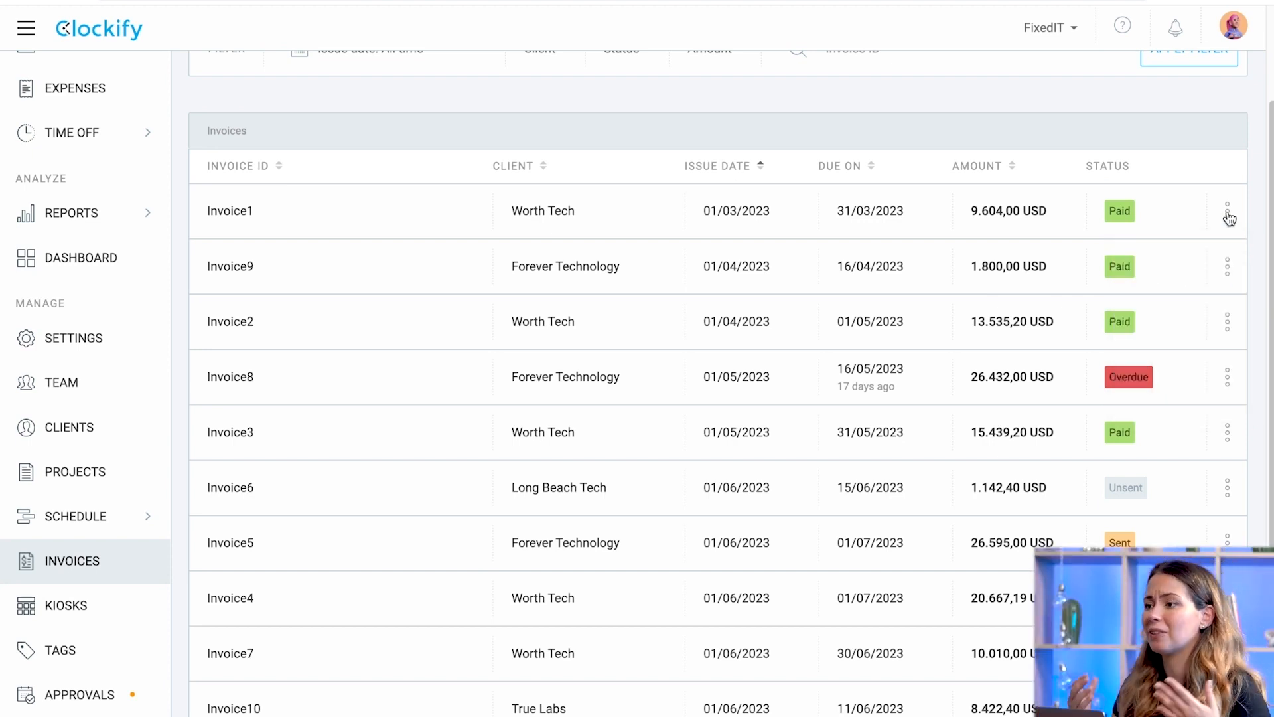
{"action": "scroll", "coordinate": [1229, 218], "scroll_direction": "up", "scroll_amount": 2}
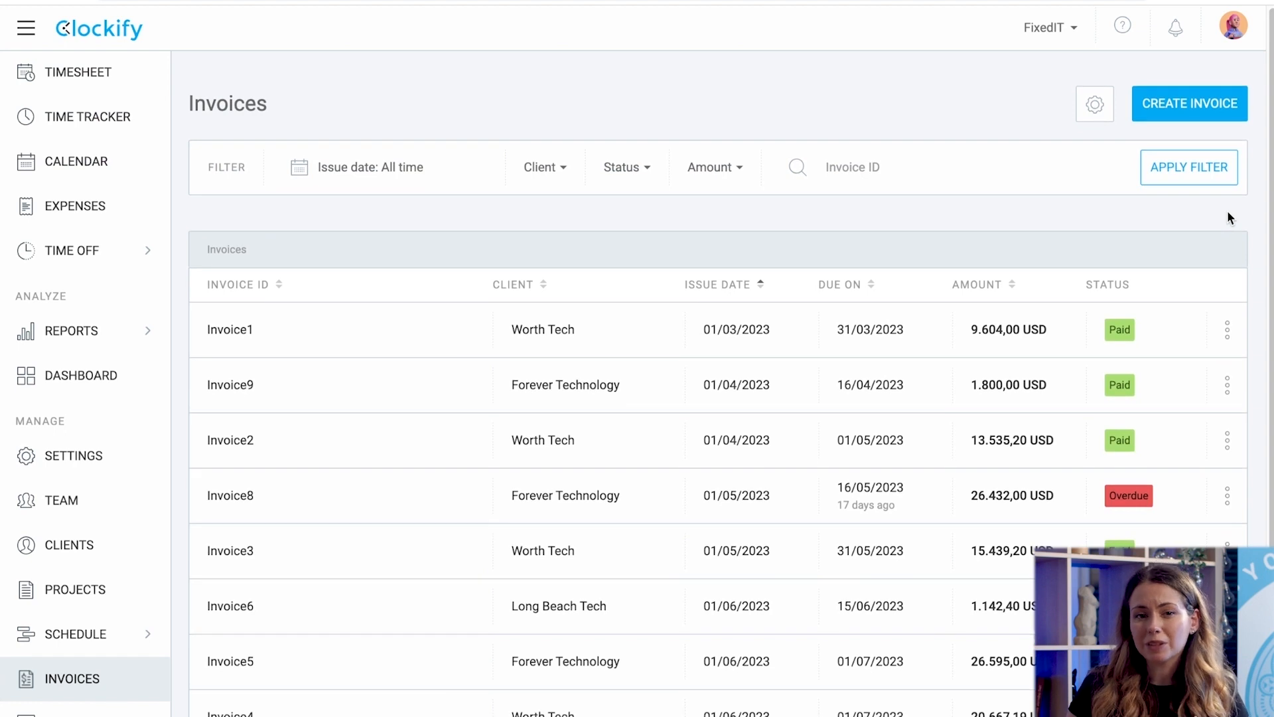
Try the issue date (this month), client, status, amount and invoice ID '2' filters, then clear them.
{"action": "left_click", "coordinate": [418, 184]}
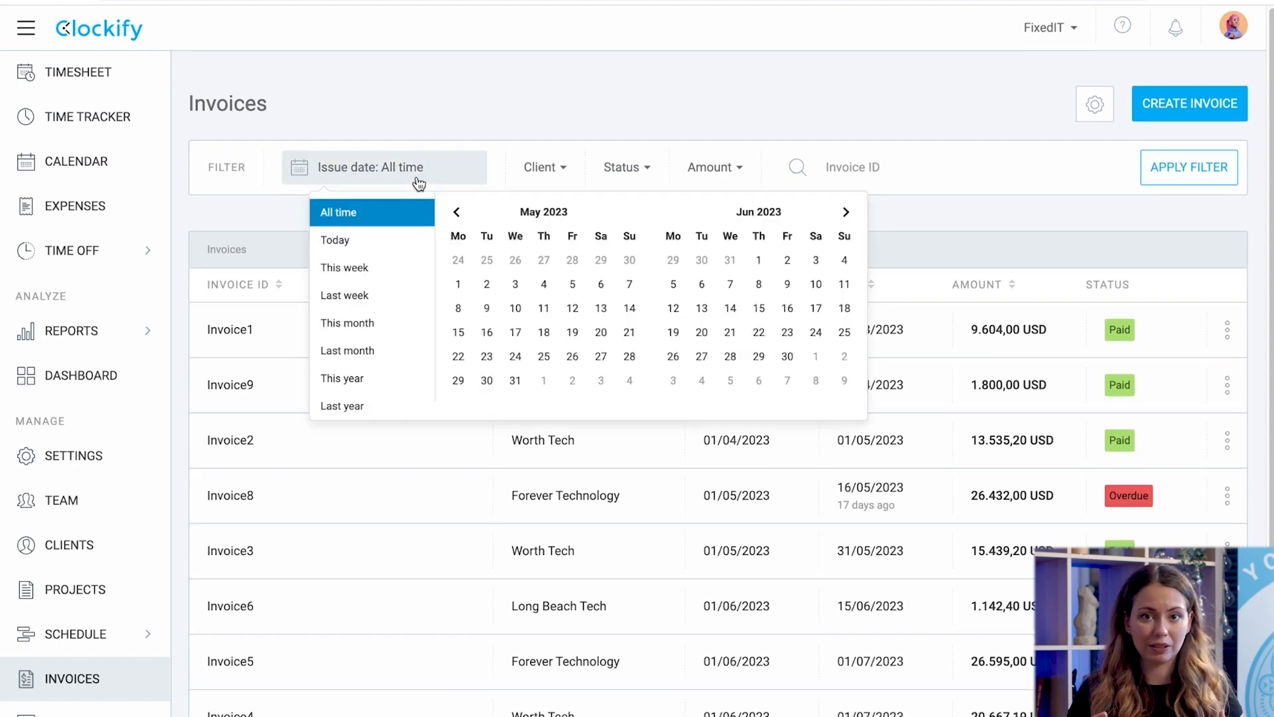
{"action": "left_click", "coordinate": [375, 321]}
{"action": "left_click", "coordinate": [540, 166]}
{"action": "left_click", "coordinate": [541, 166]}
{"action": "left_click", "coordinate": [640, 169]}
{"action": "left_click", "coordinate": [644, 169]}
{"action": "left_click", "coordinate": [714, 168]}
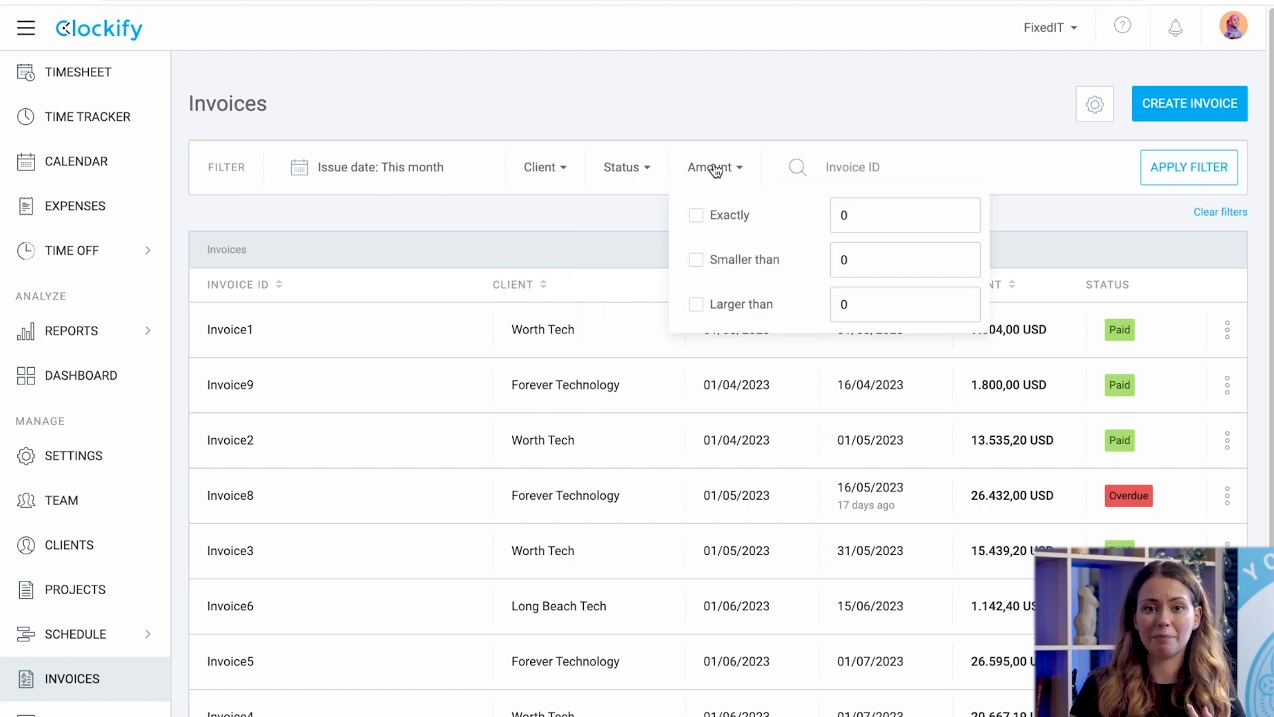
{"action": "left_click", "coordinate": [854, 167]}
{"action": "type", "text": "2"}
{"action": "left_click", "coordinate": [1181, 190]}
{"action": "left_click", "coordinate": [1214, 211]}
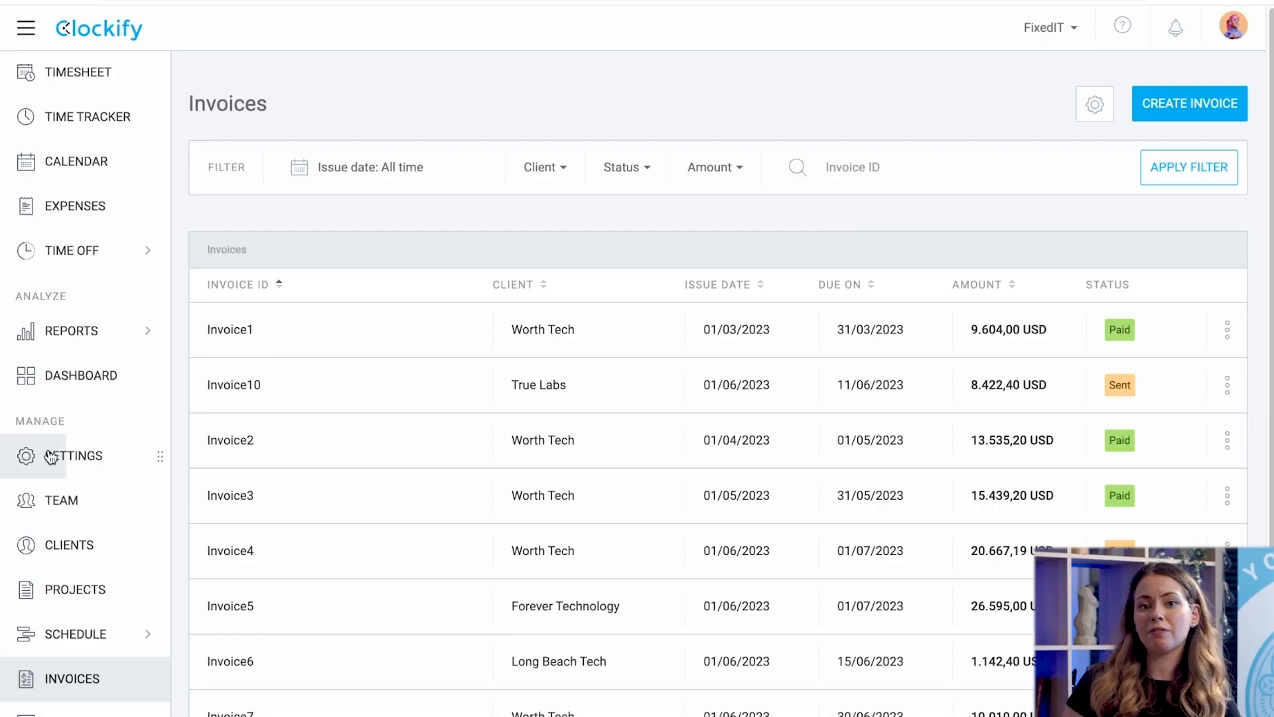
Create Invoice11 in USD with Forever Technology as the client.
{"action": "left_click", "coordinate": [43, 457]}
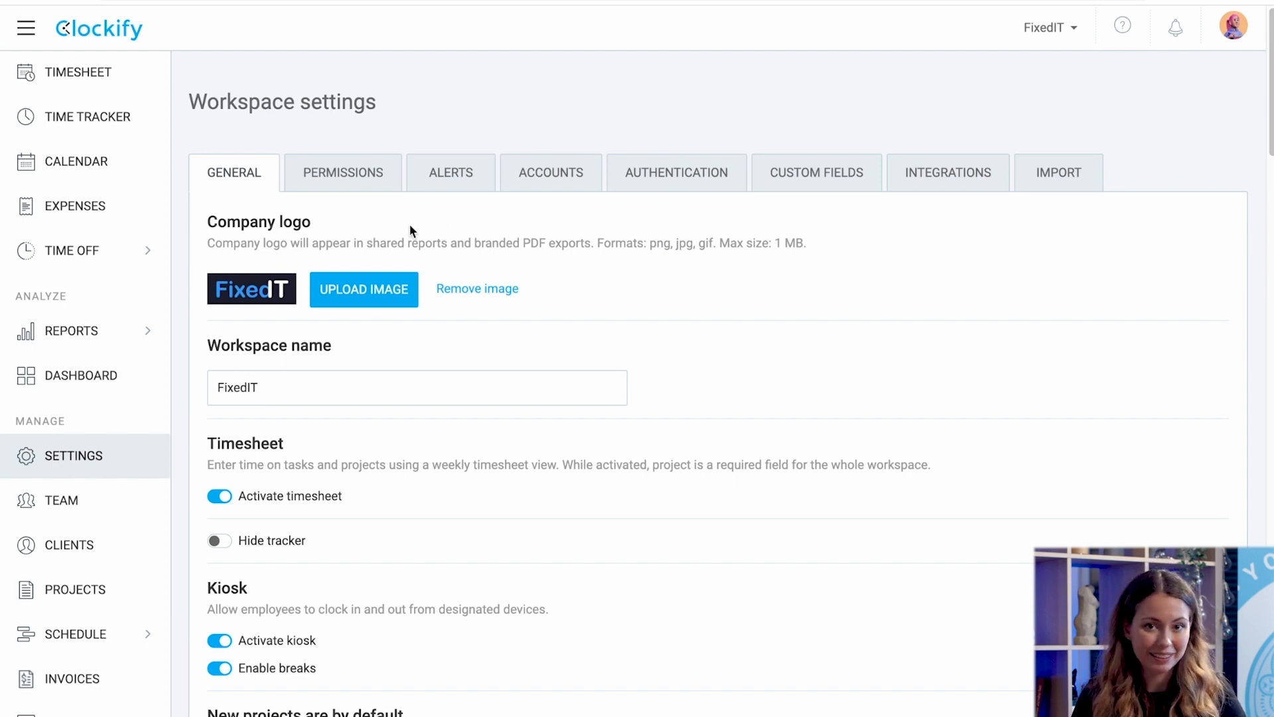
{"action": "left_click", "coordinate": [93, 680]}
{"action": "left_click", "coordinate": [1157, 116]}
{"action": "left_click", "coordinate": [733, 279]}
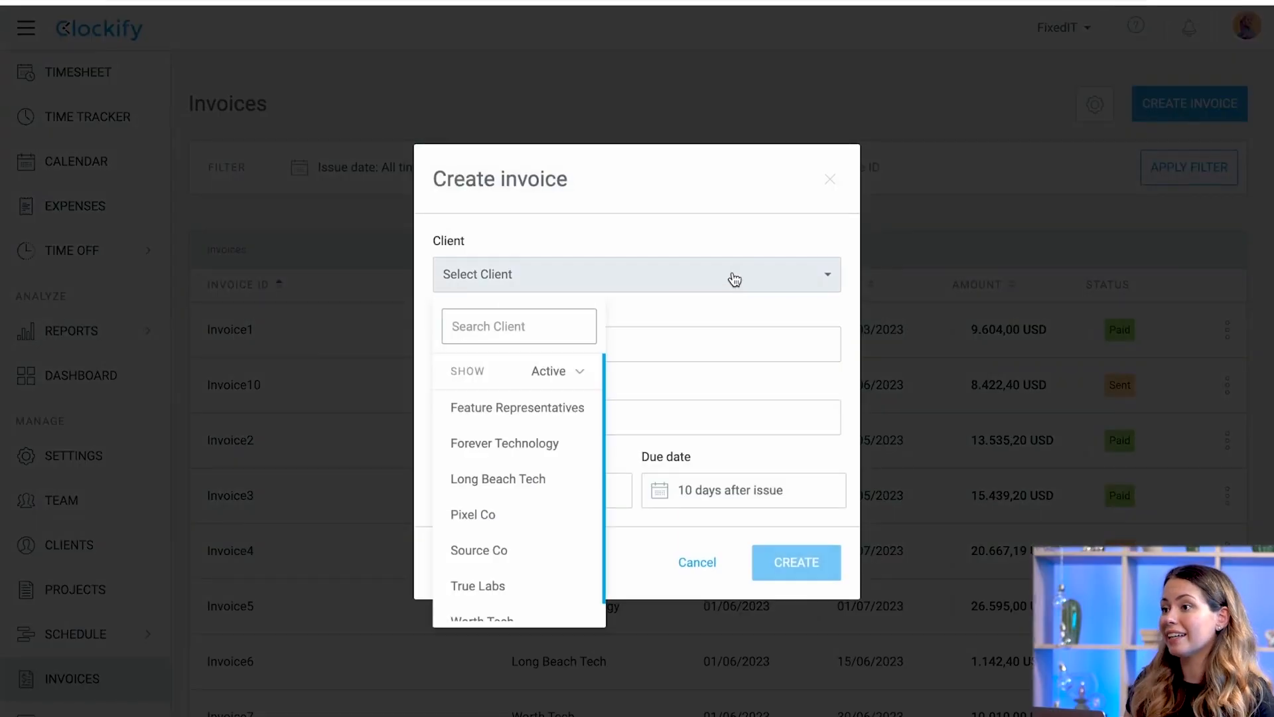
{"action": "left_click", "coordinate": [560, 446]}
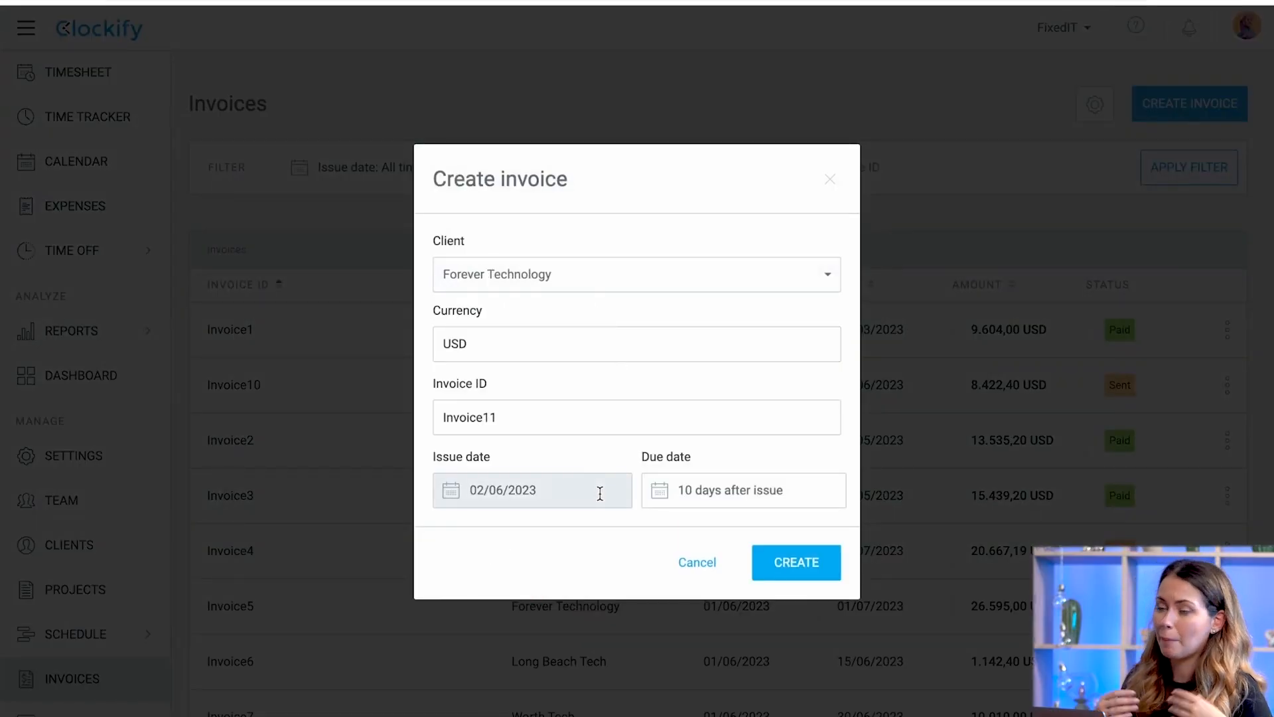
{"action": "left_click", "coordinate": [776, 558]}
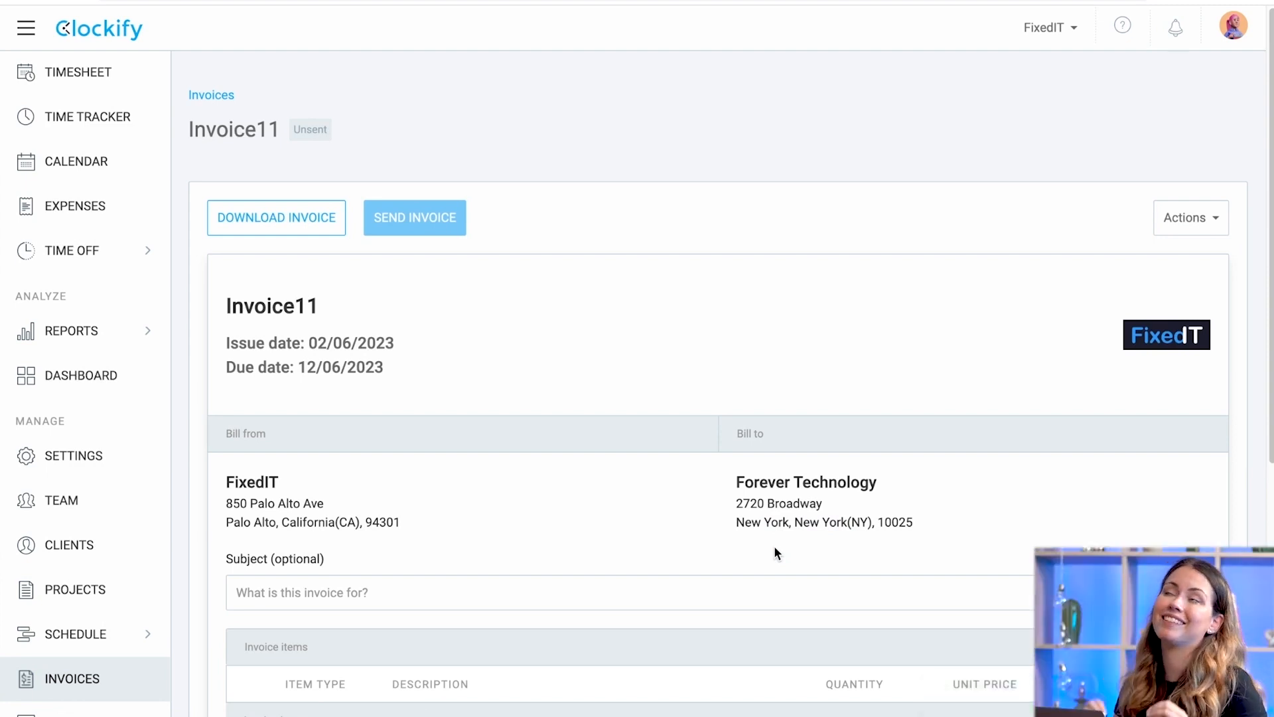
{"action": "scroll", "coordinate": [775, 553], "scroll_direction": "down", "scroll_amount": 3}
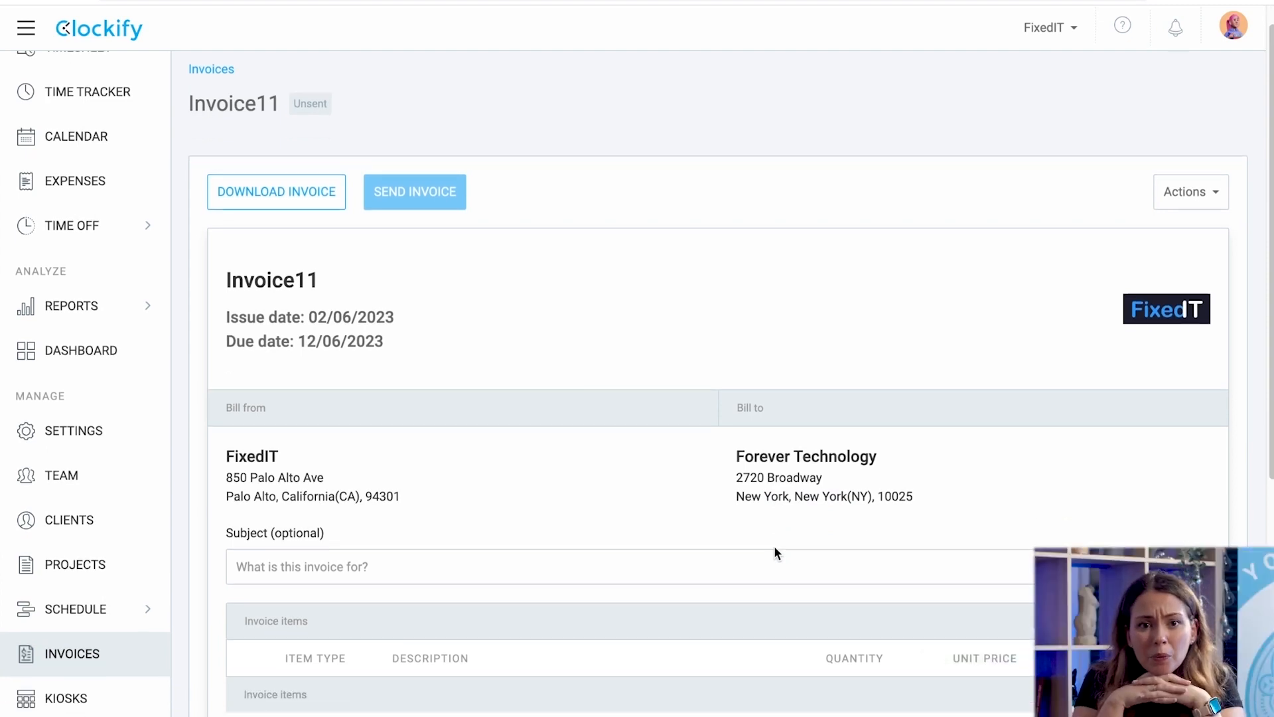
{"action": "scroll", "coordinate": [774, 549], "scroll_direction": "down", "scroll_amount": 1}
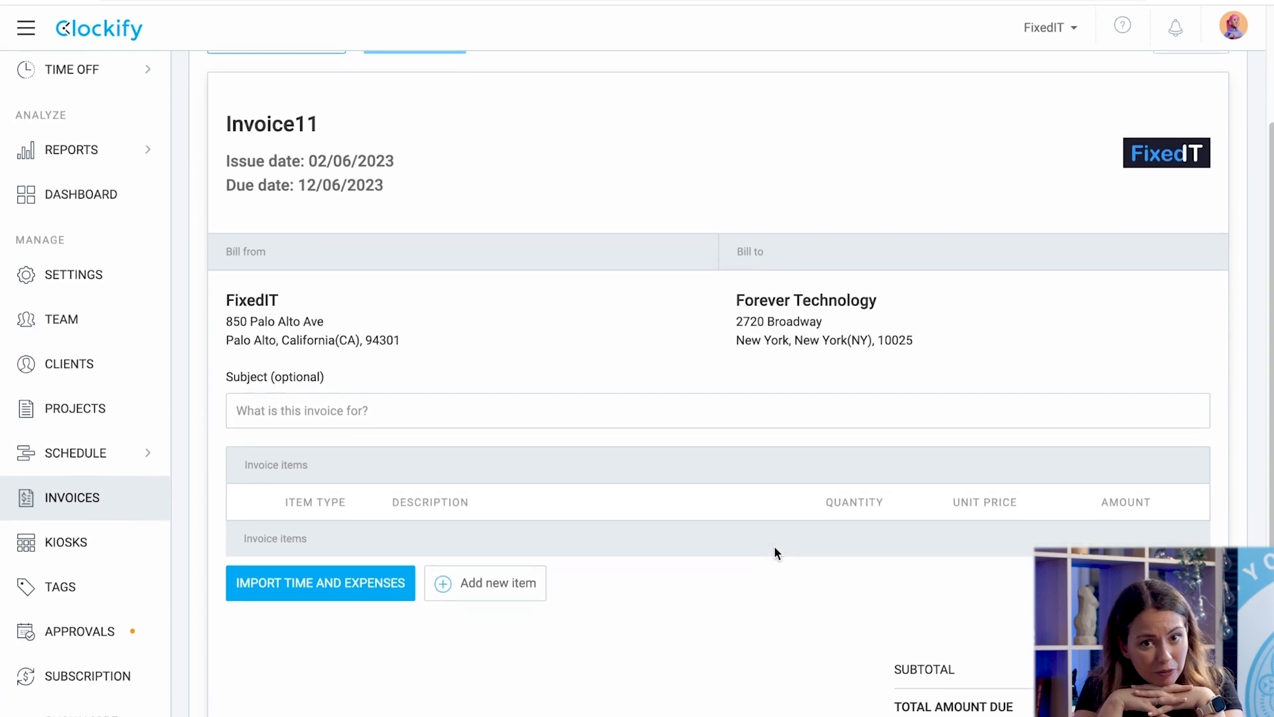
{"action": "scroll", "coordinate": [775, 548], "scroll_direction": "up", "scroll_amount": 1}
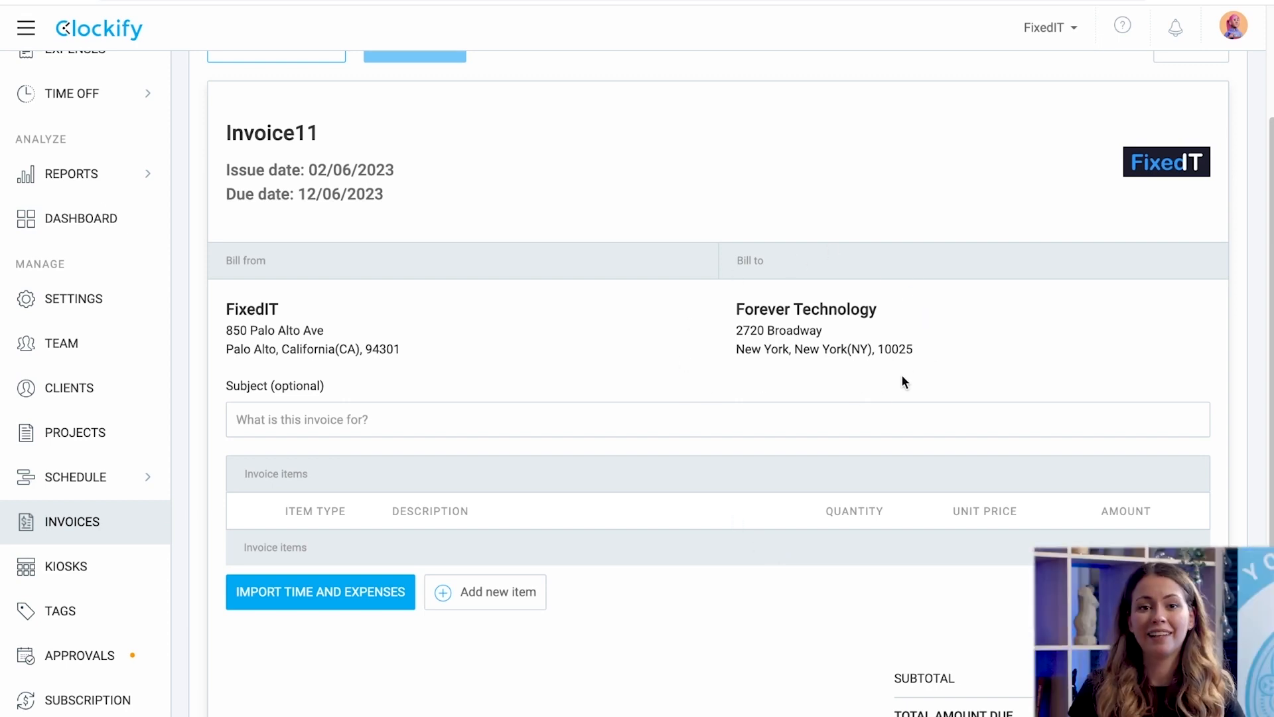
Add a 'consulting' item line with quantity 1 and price 50.
{"action": "scroll", "coordinate": [828, 415], "scroll_direction": "down", "scroll_amount": 1}
{"action": "left_click", "coordinate": [476, 549]}
{"action": "left_click", "coordinate": [477, 515]}
{"action": "type", "text": "consulting"}
{"action": "left_click", "coordinate": [825, 512]}
{"action": "type", "text": "1"}
{"action": "left_click", "coordinate": [978, 508]}
{"action": "type", "text": "50"}
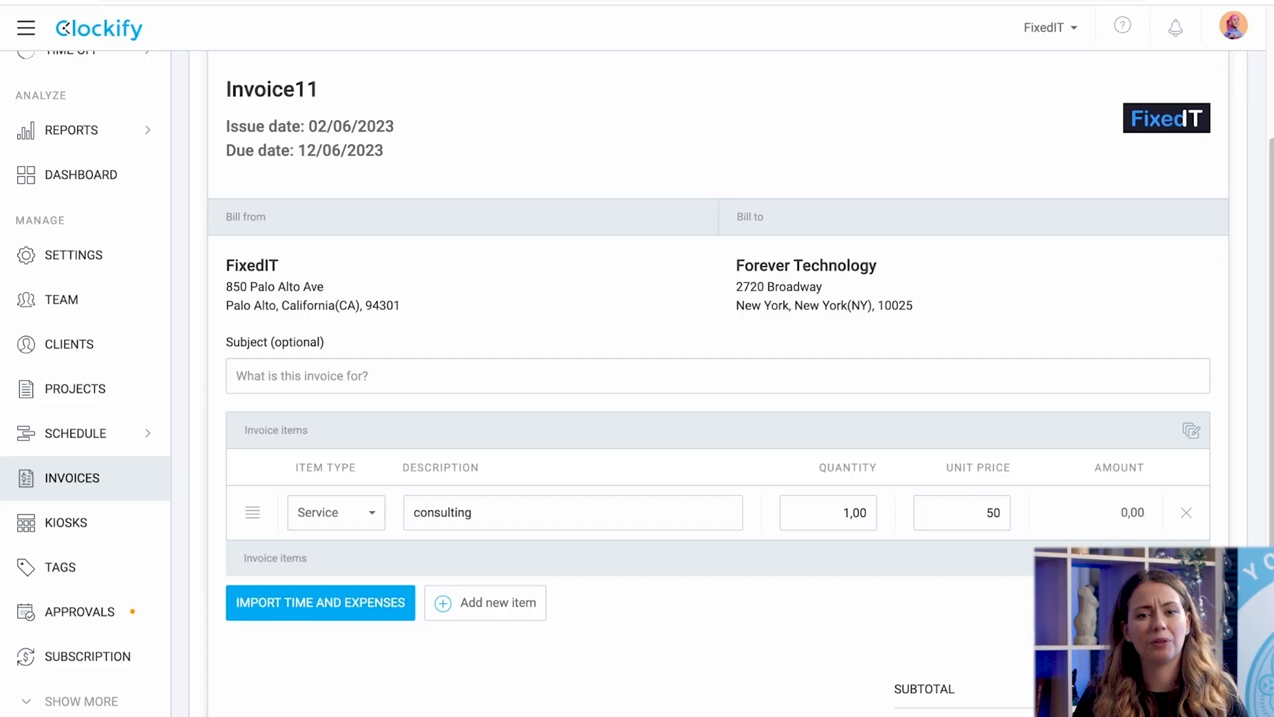
Import last month's Forever App hours into the invoice.
{"action": "left_click", "coordinate": [320, 602]}
{"action": "left_click", "coordinate": [663, 230]}
{"action": "left_click", "coordinate": [460, 419]}
{"action": "left_click", "coordinate": [561, 296]}
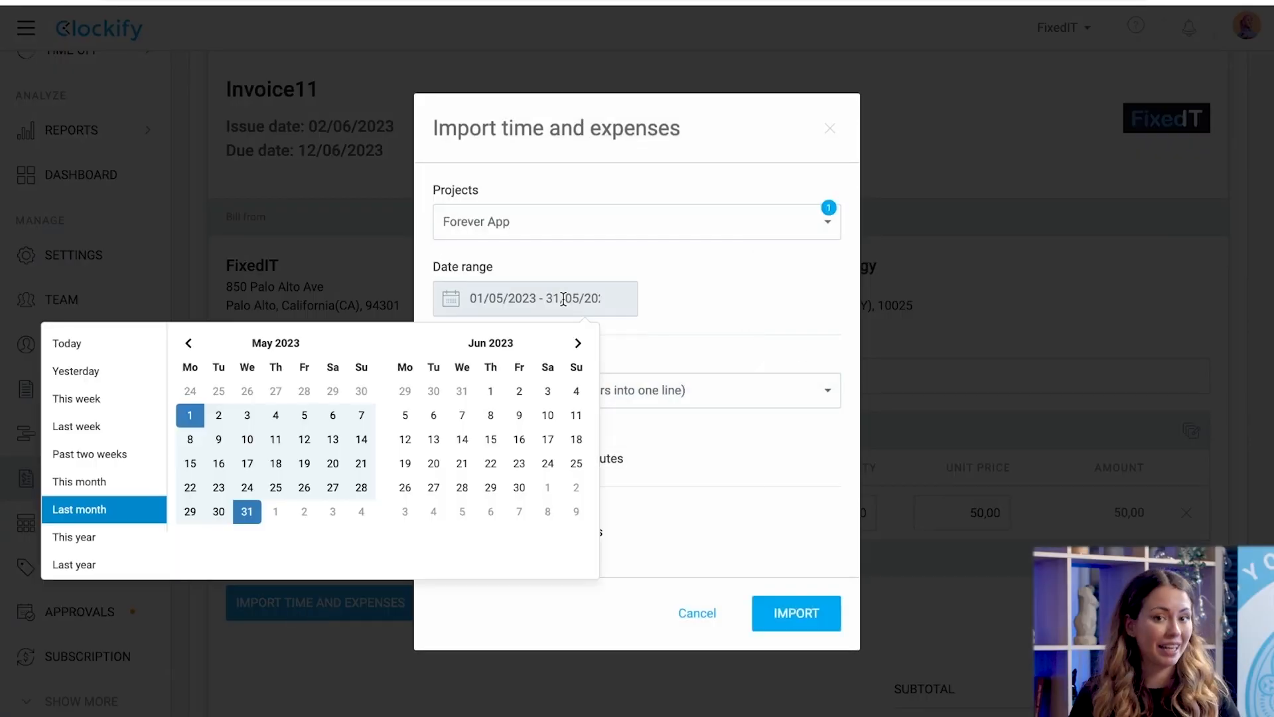
{"action": "left_click", "coordinate": [100, 531]}
{"action": "left_click", "coordinate": [797, 613]}
Download Invoice11 as a PDF.
{"action": "scroll", "coordinate": [806, 650], "scroll_direction": "up", "scroll_amount": 2}
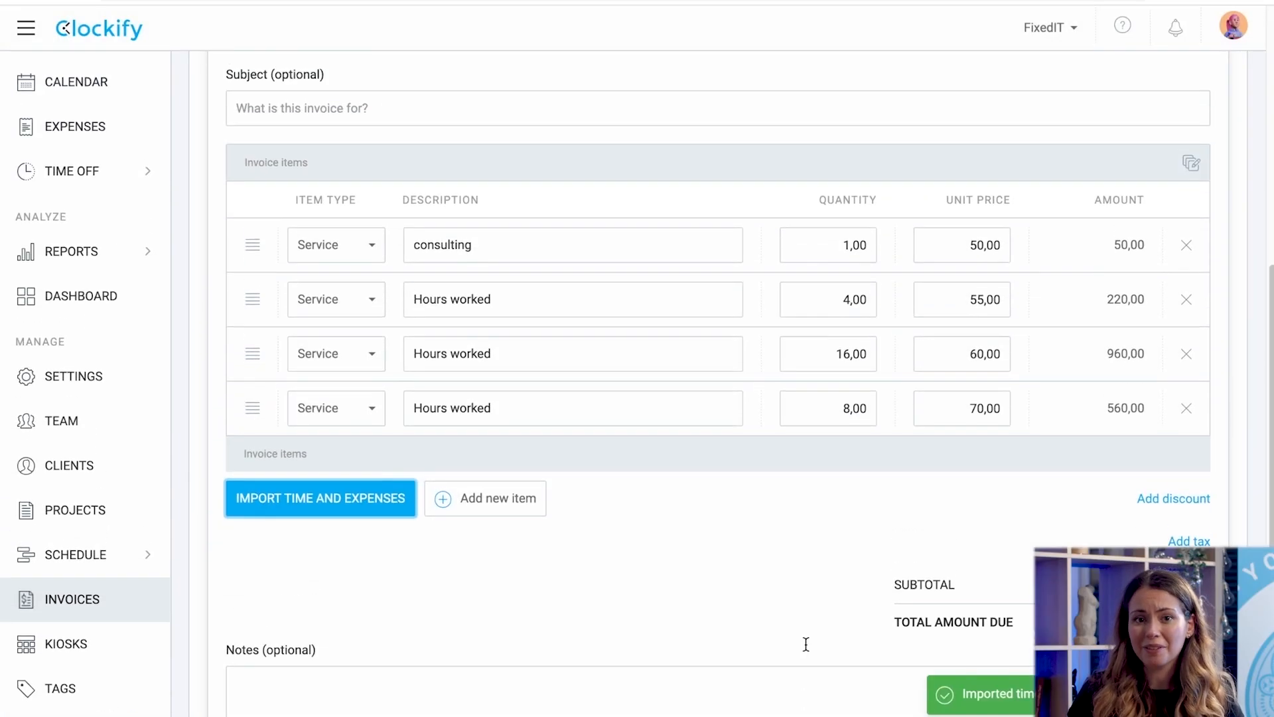
{"action": "scroll", "coordinate": [806, 650], "scroll_direction": "up", "scroll_amount": 5}
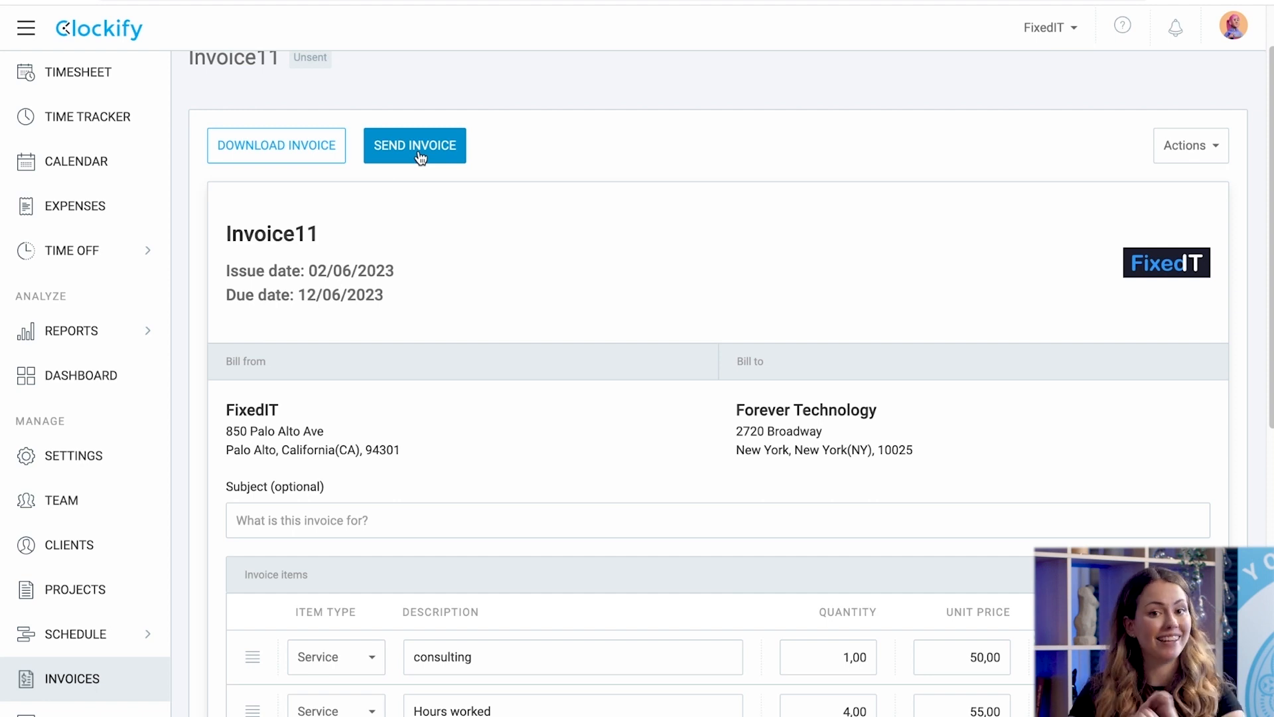
{"action": "left_click", "coordinate": [308, 148]}
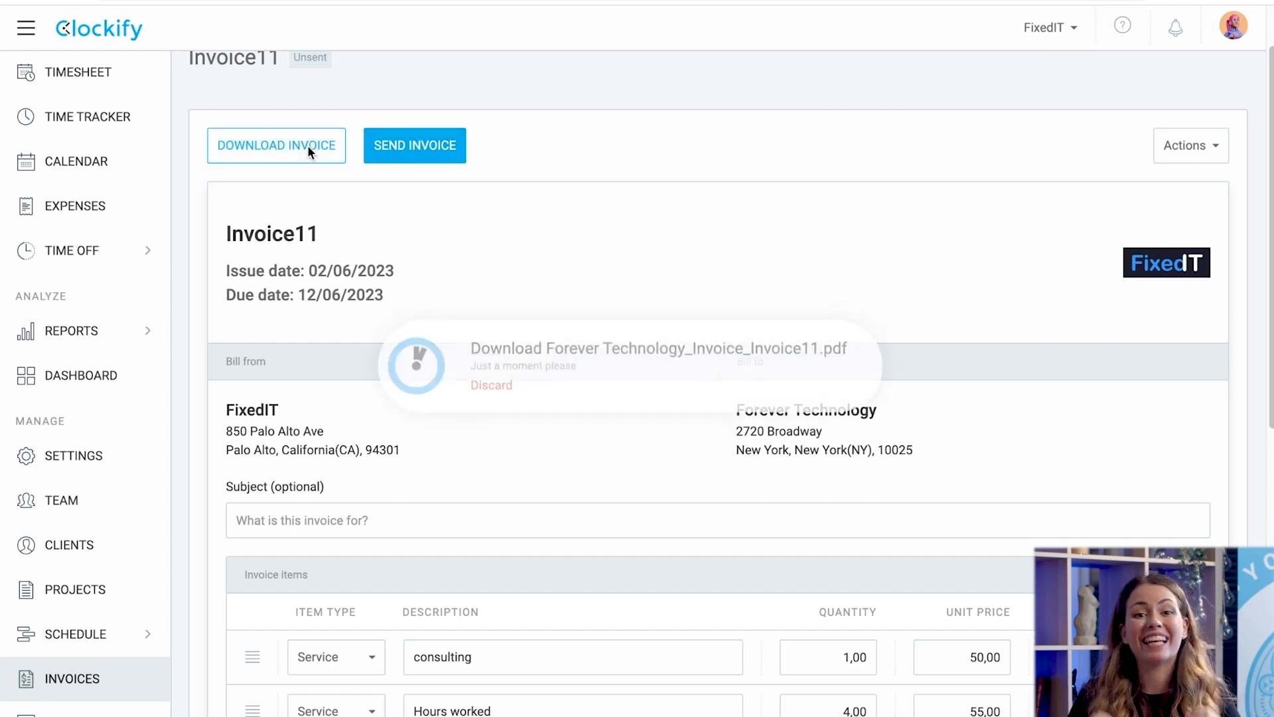